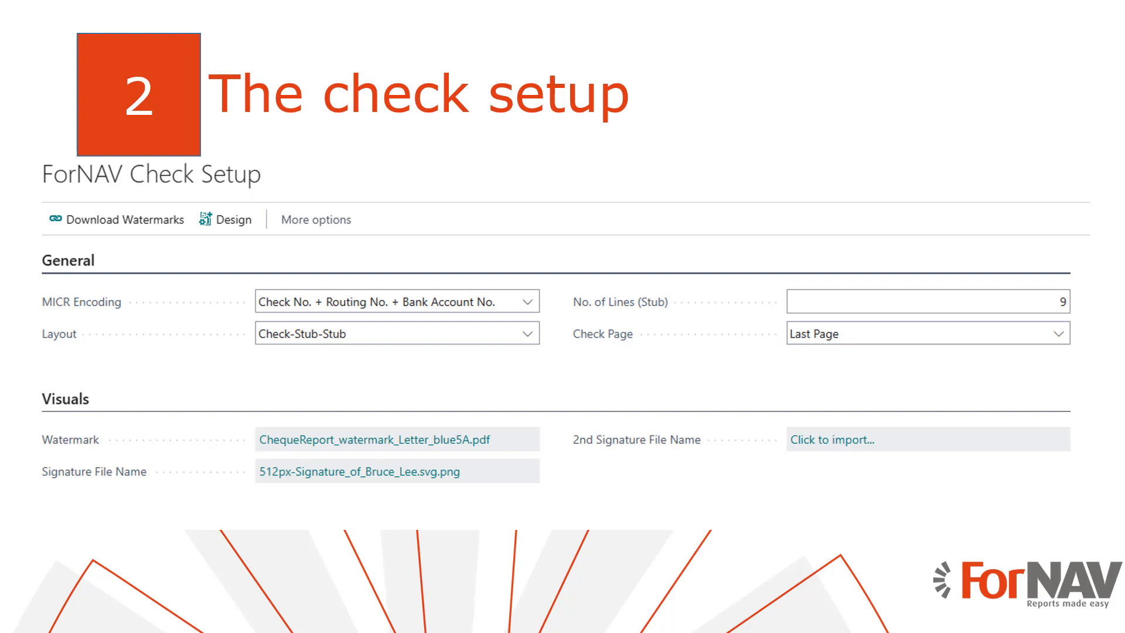
- Leave the 'The check setup' slideshow for the overview of all open windows (Win+Tab)
{"action": "key", "text": "super+Tab"}
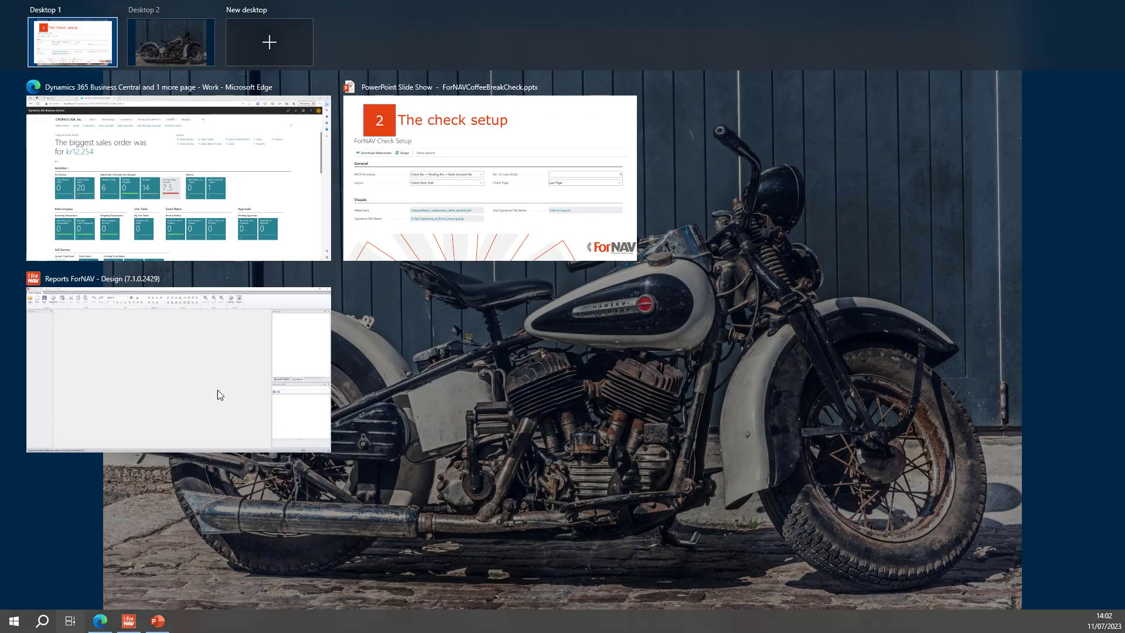
- In Business Central in Edge, find and open the ForNAV Check Setup page
{"action": "left_click", "coordinate": [217, 227]}
{"action": "left_click", "coordinate": [967, 57]}
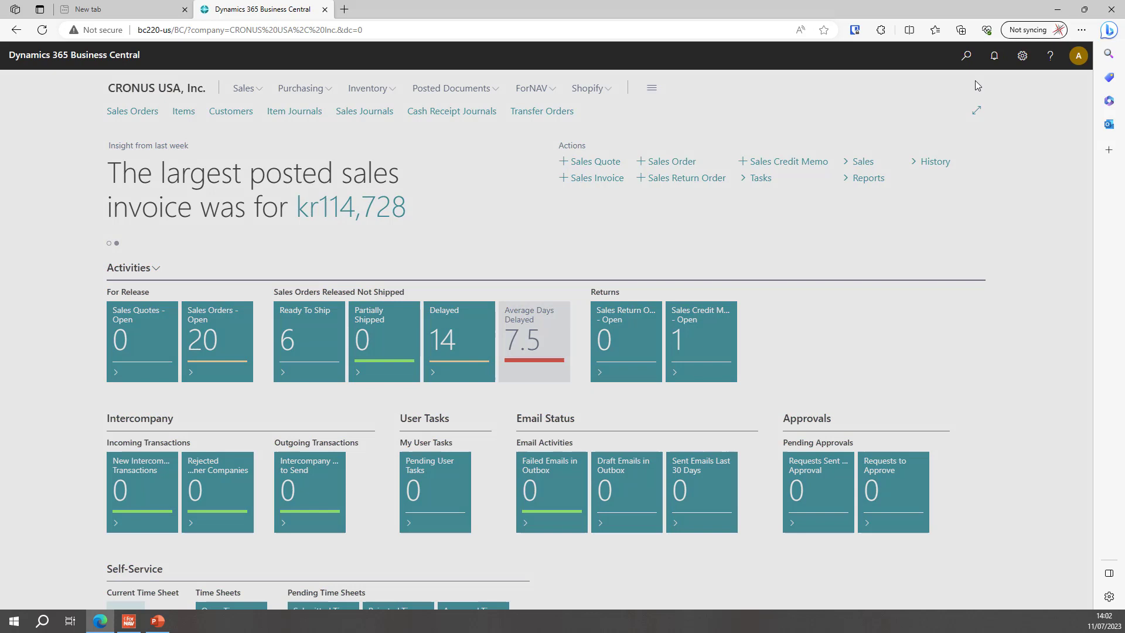
{"action": "type", "text": "forn ch set"}
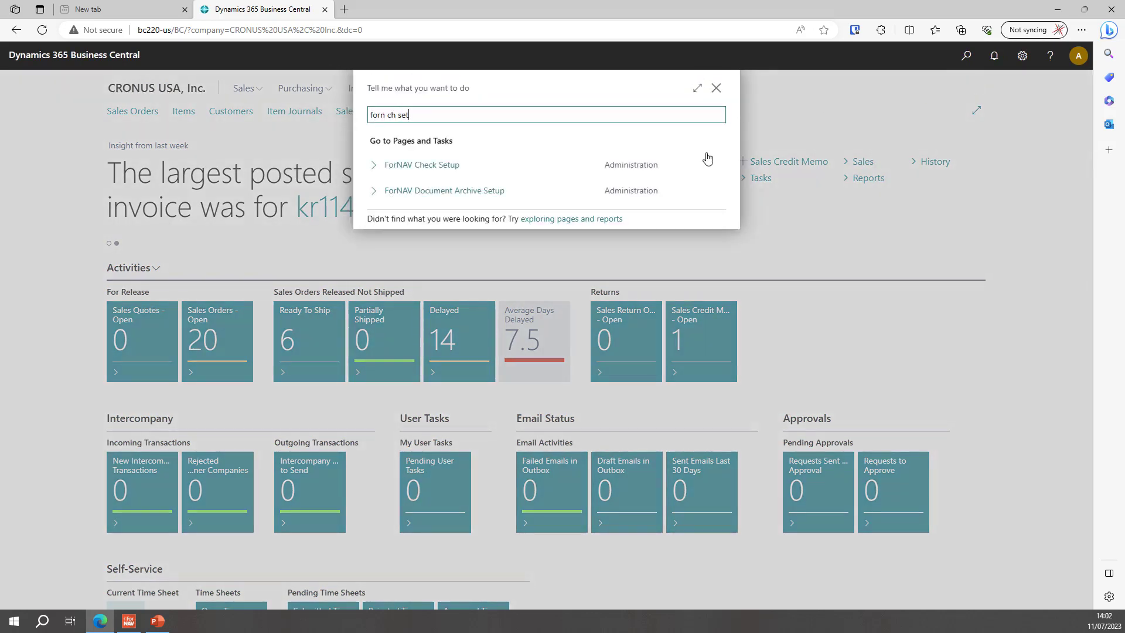
{"action": "left_click", "coordinate": [449, 169]}
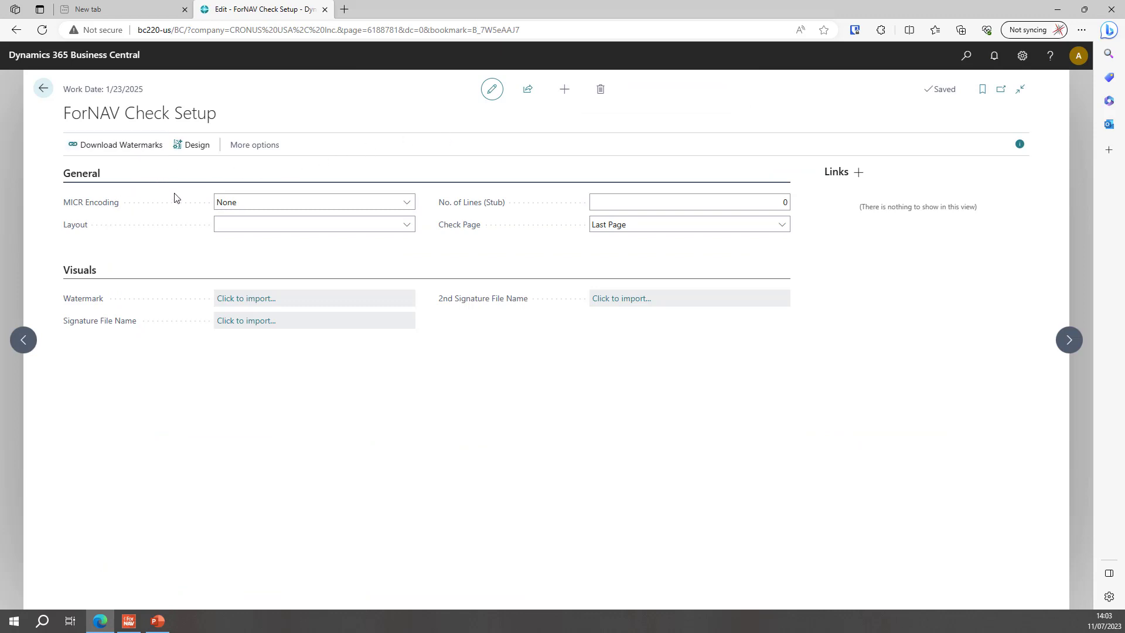
- Set MICR Encoding to Check No. + Routing No. + Bank Account No. and Layout to Check-Stub-Stub
{"action": "left_click", "coordinate": [407, 205]}
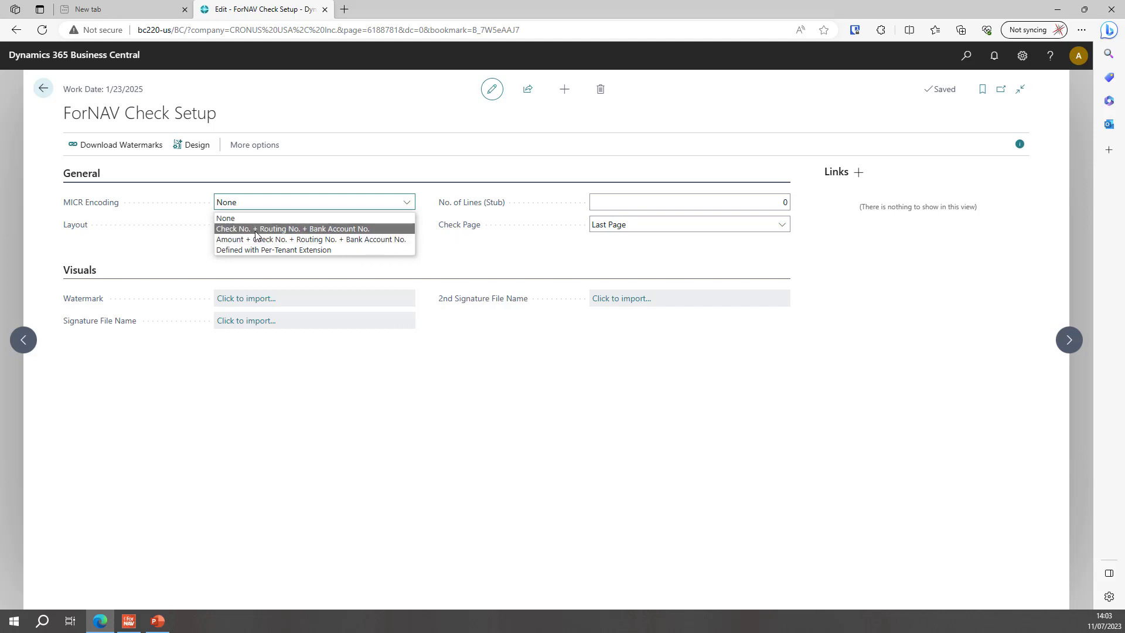
{"action": "left_click", "coordinate": [304, 229]}
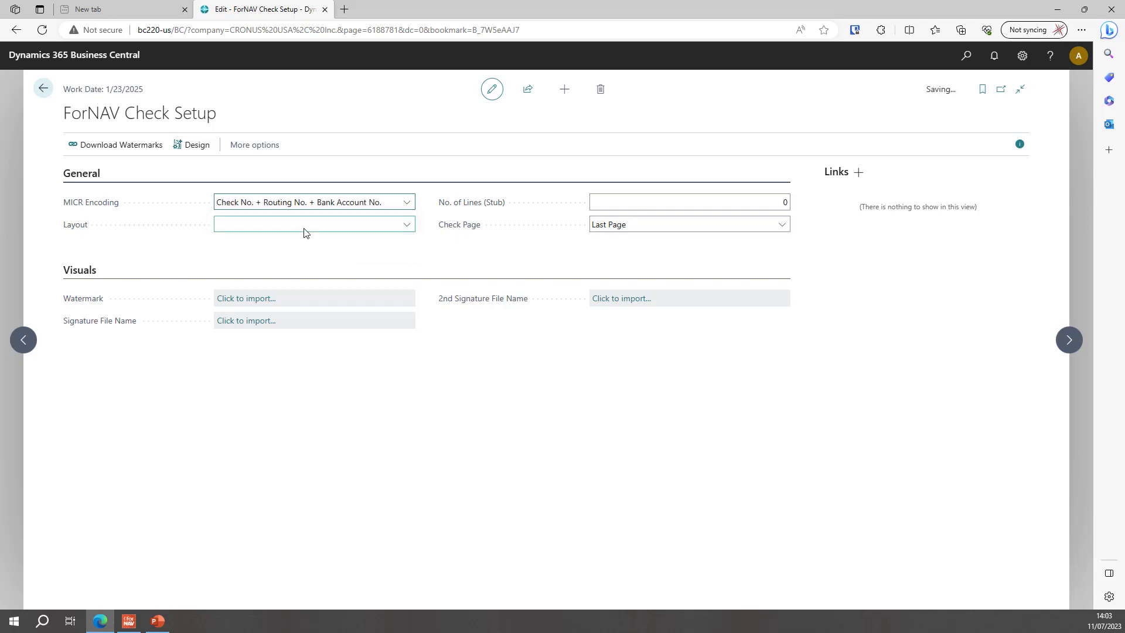
{"action": "left_click", "coordinate": [409, 226]}
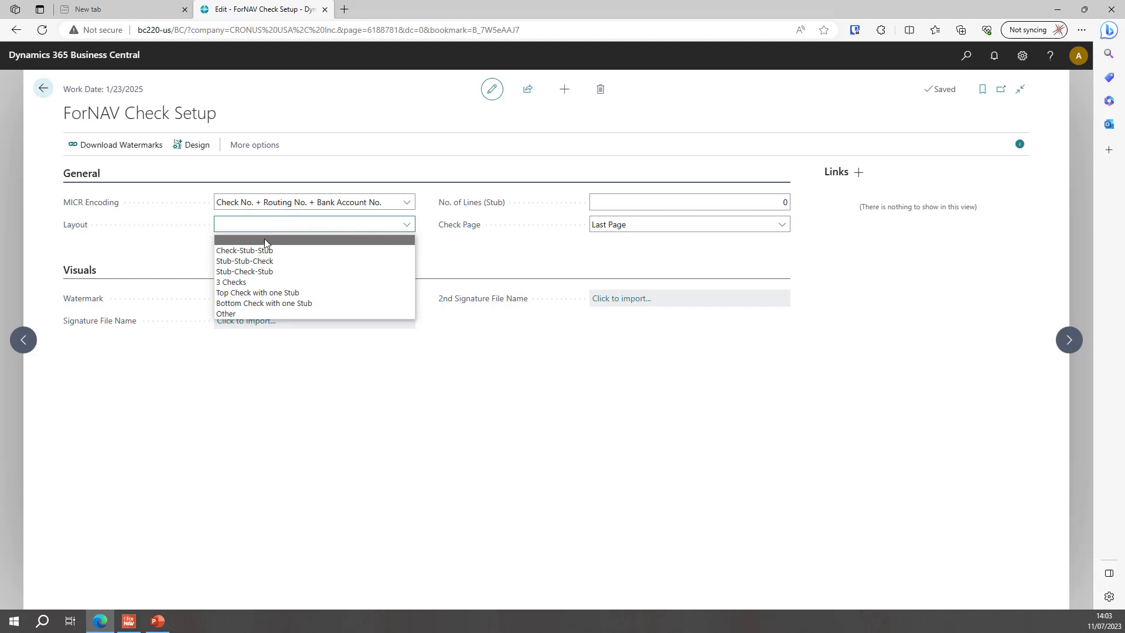
{"action": "left_click", "coordinate": [265, 293]}
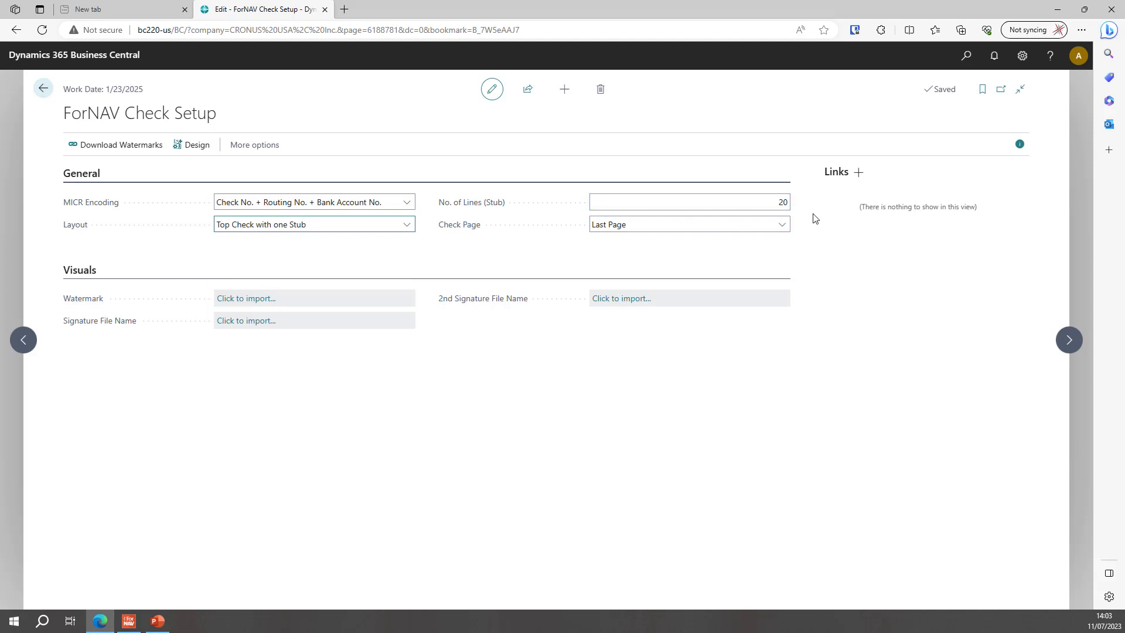
{"action": "left_click", "coordinate": [414, 228]}
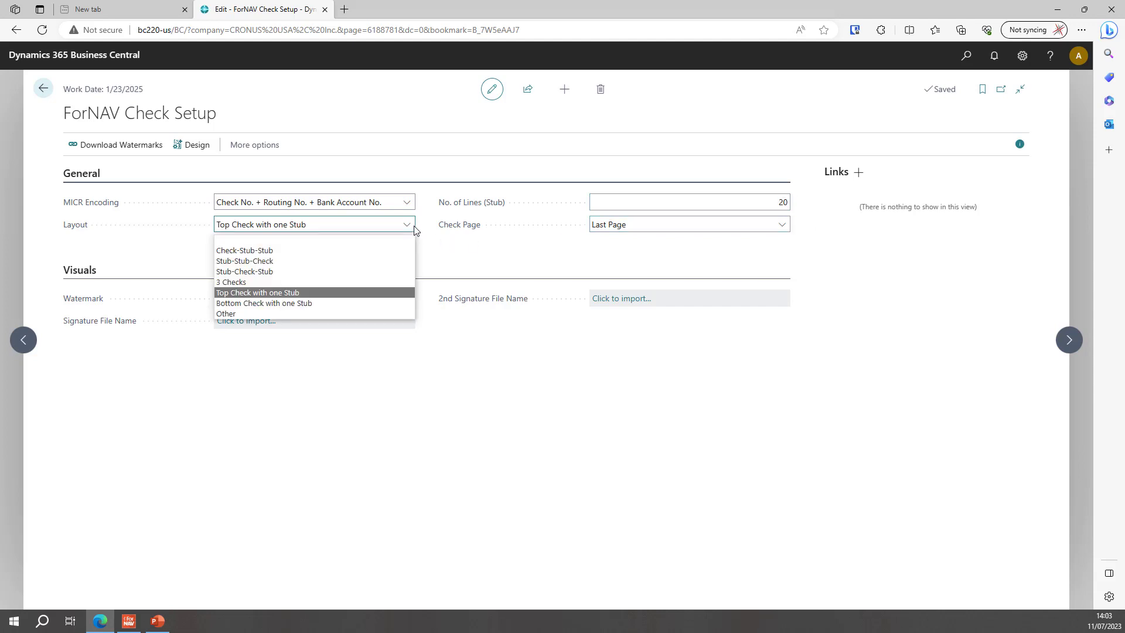
{"action": "left_click", "coordinate": [286, 247]}
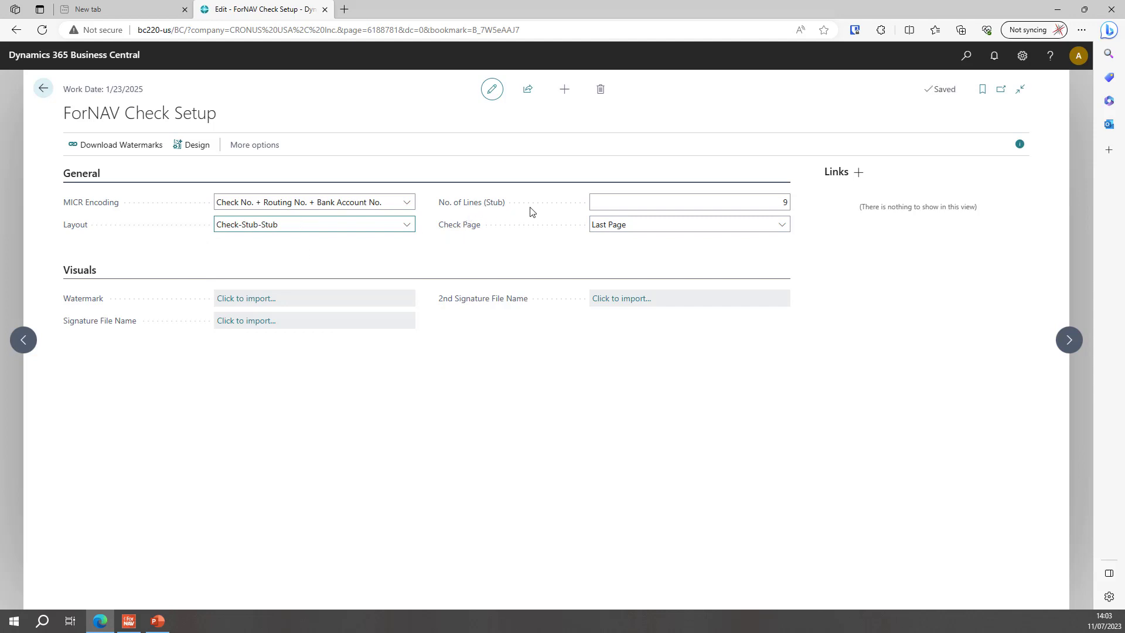
{"action": "left_click", "coordinate": [780, 202]}
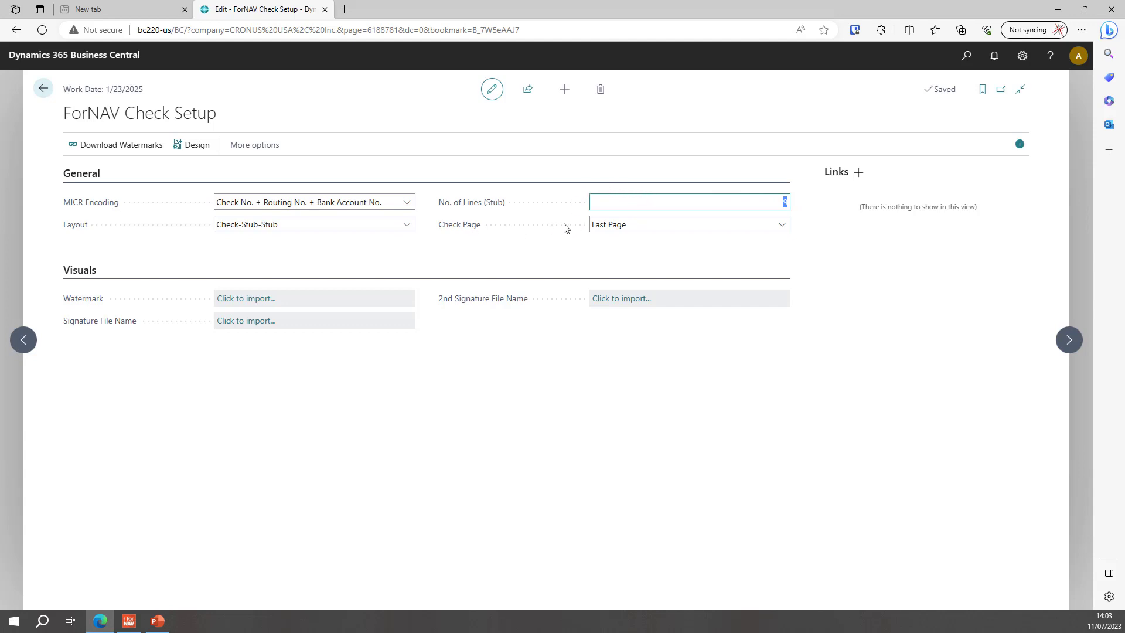
{"action": "left_click", "coordinate": [649, 227]}
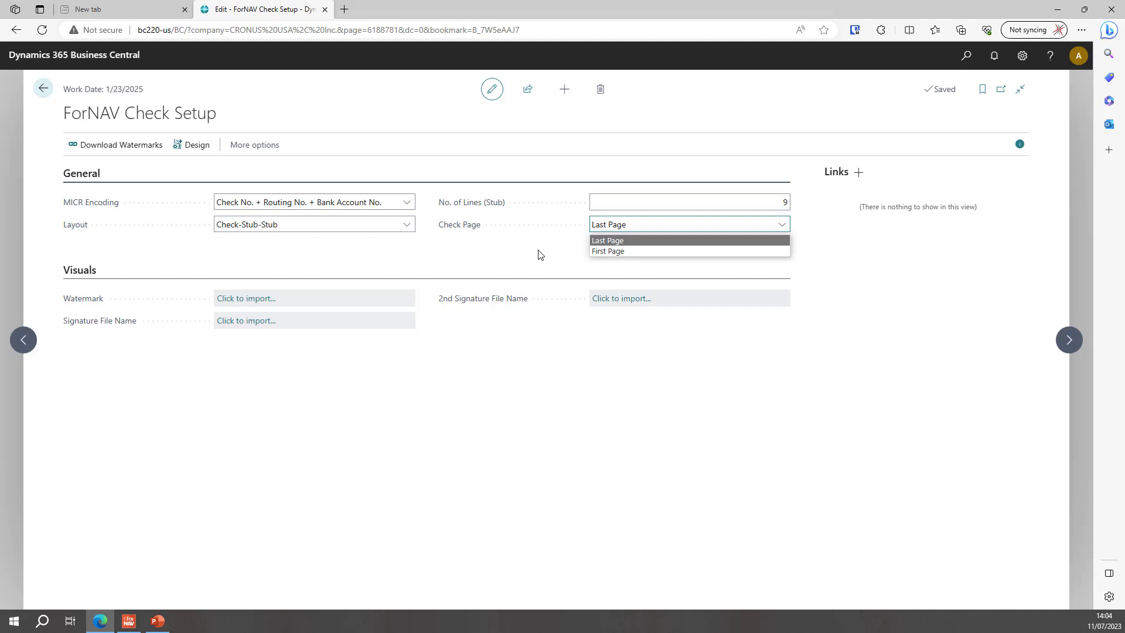
{"action": "left_click", "coordinate": [564, 271]}
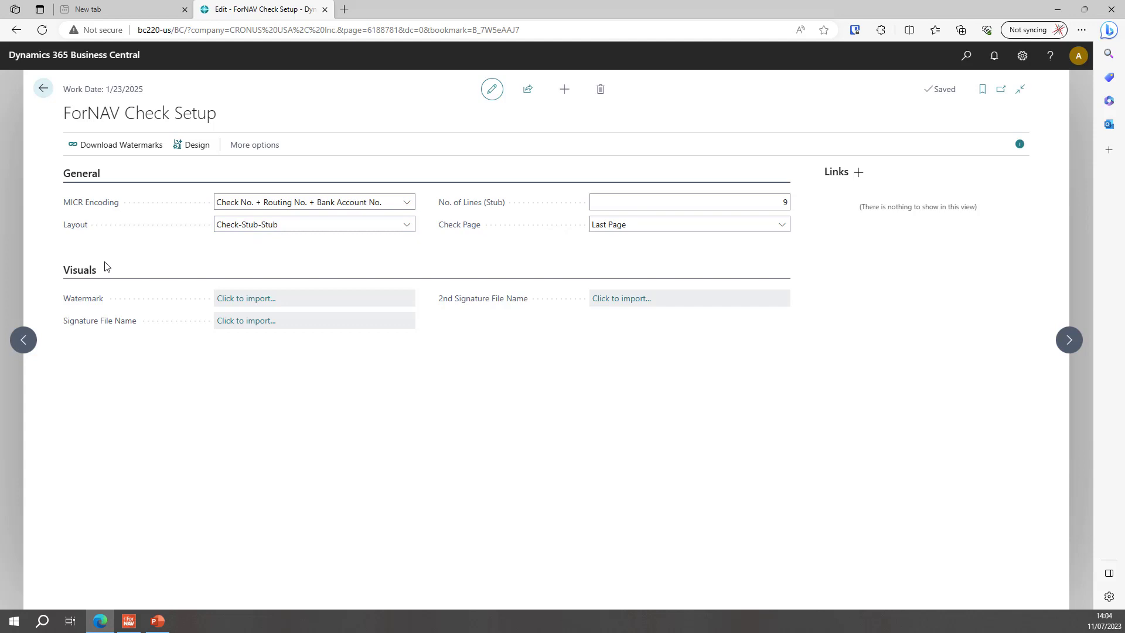
- Upload the signature PNG image as the check's Signature File Name
{"action": "mouse_move", "coordinate": [95, 309]}
{"action": "mouse_move", "coordinate": [132, 325]}
{"action": "left_click", "coordinate": [261, 326]}
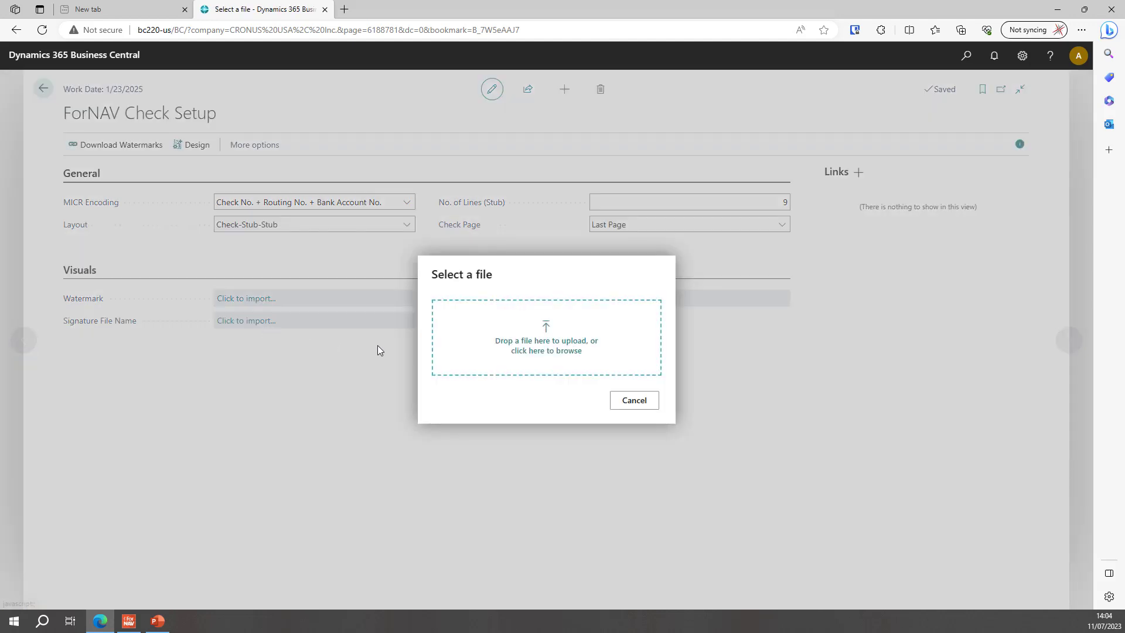
{"action": "left_click", "coordinate": [515, 351]}
{"action": "left_click", "coordinate": [334, 108]}
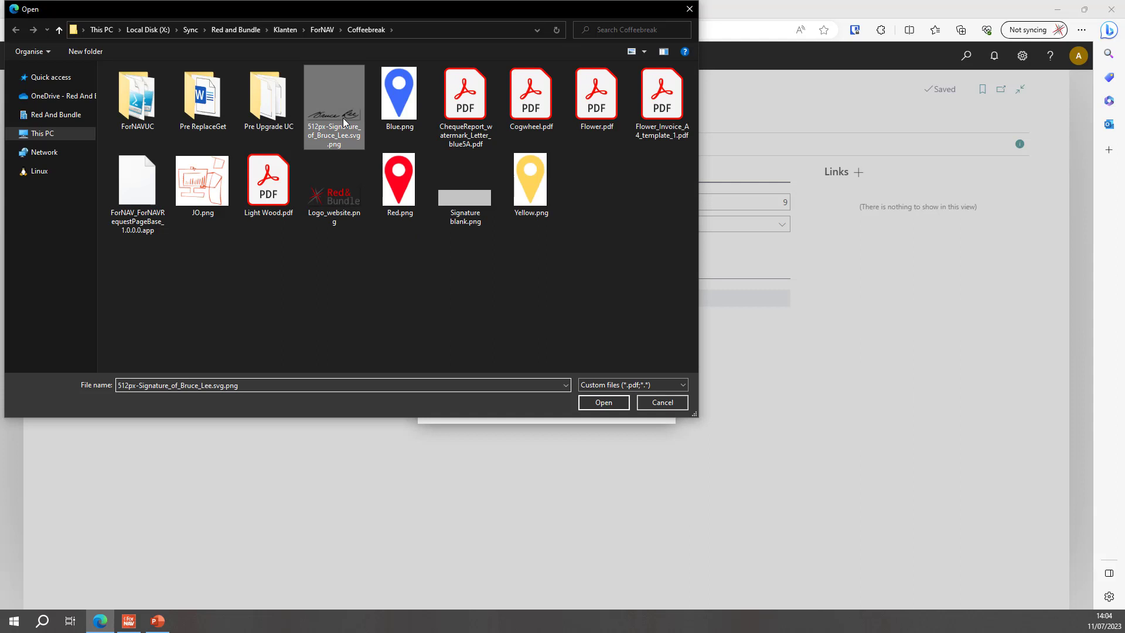
{"action": "left_click", "coordinate": [603, 402]}
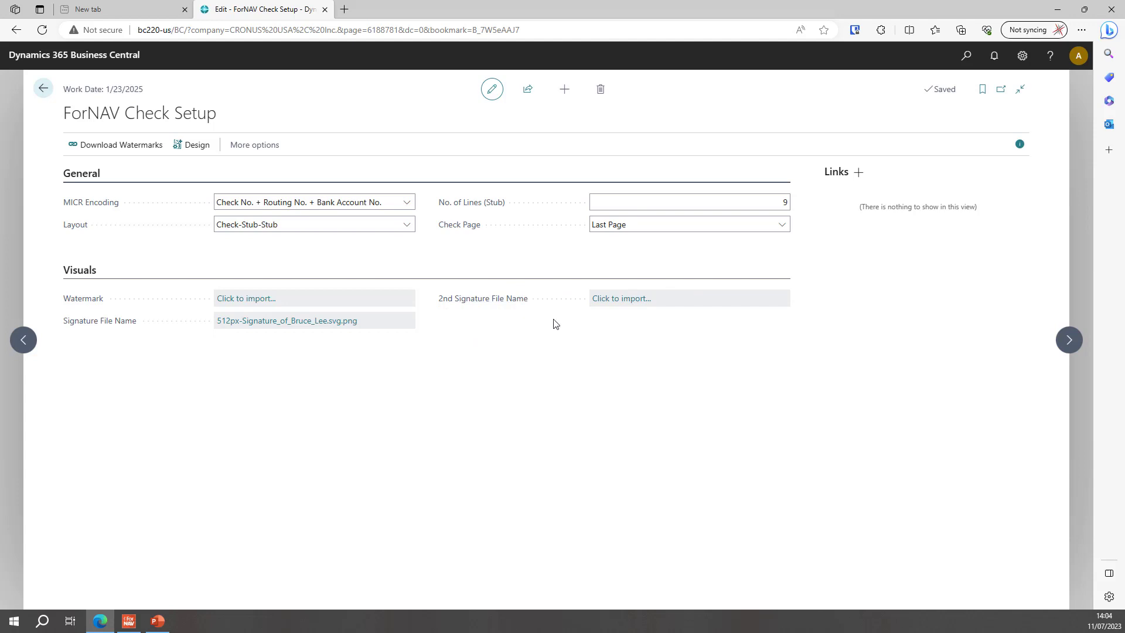
- Open Payment Journals and print the American Wood Exports check to a preview
{"action": "left_click", "coordinate": [43, 89]}
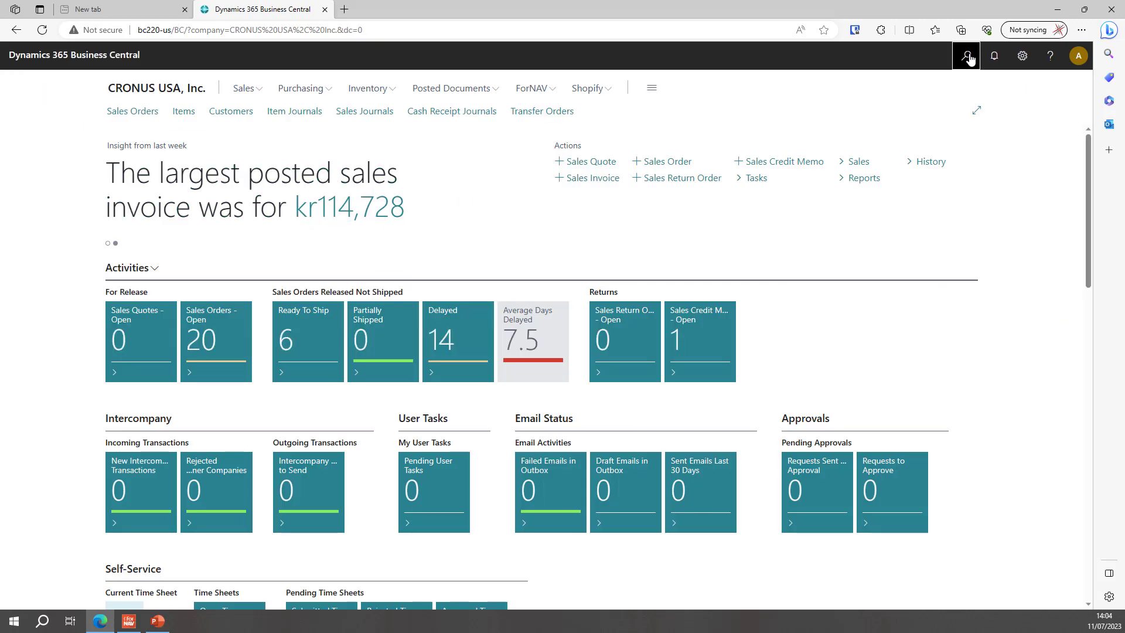
{"action": "left_click", "coordinate": [966, 59]}
{"action": "type", "text": "pay jou"}
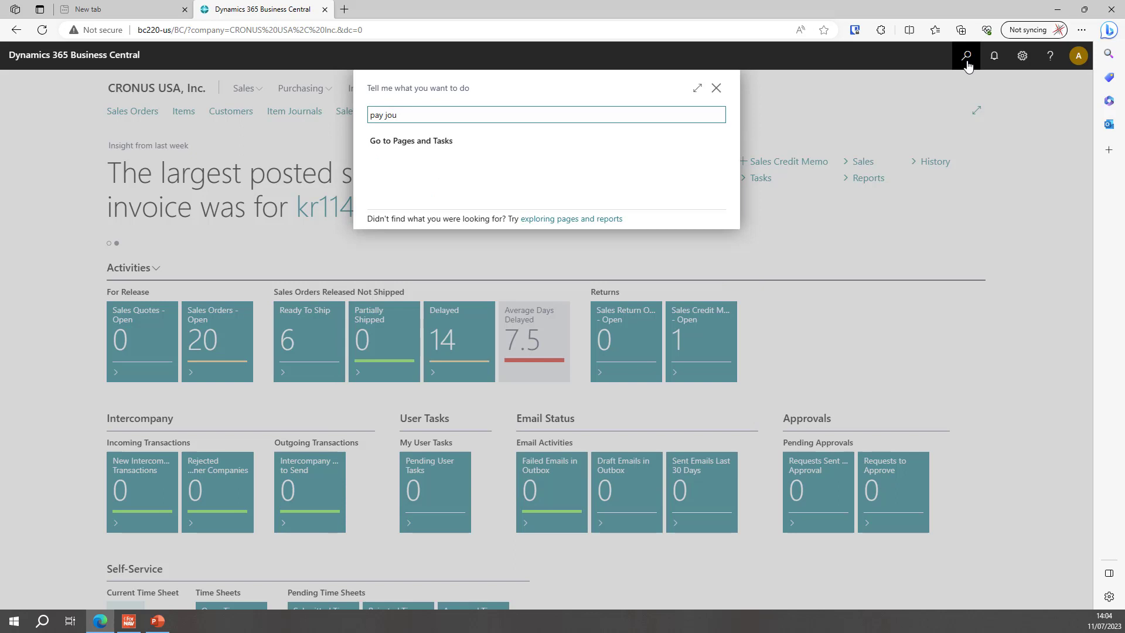
{"action": "left_click", "coordinate": [403, 168]}
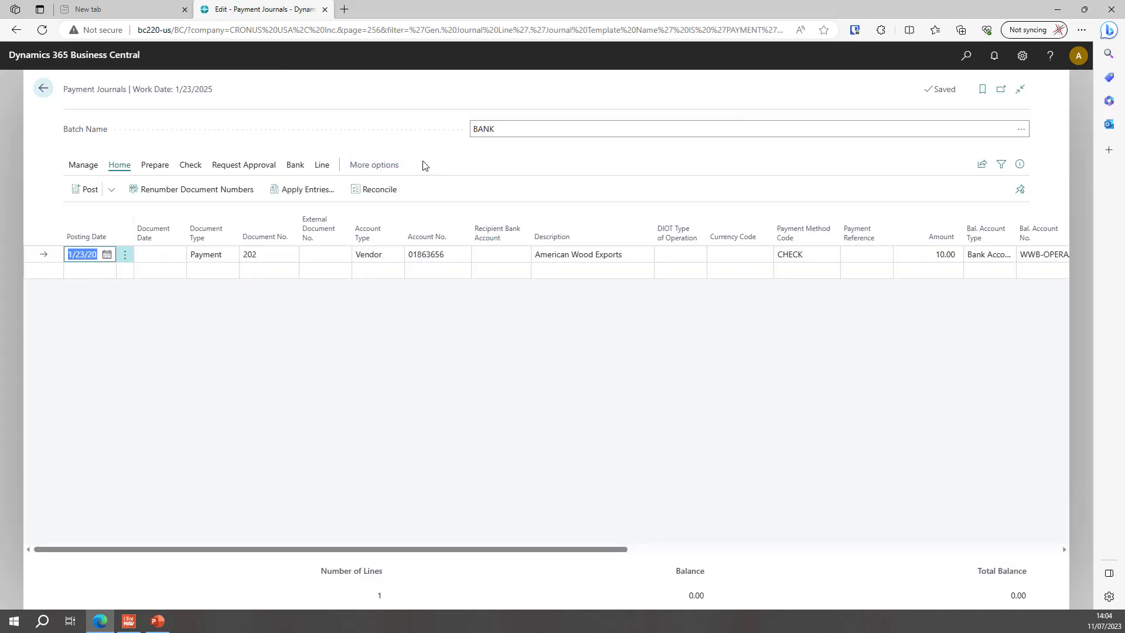
{"action": "left_click", "coordinate": [189, 166]}
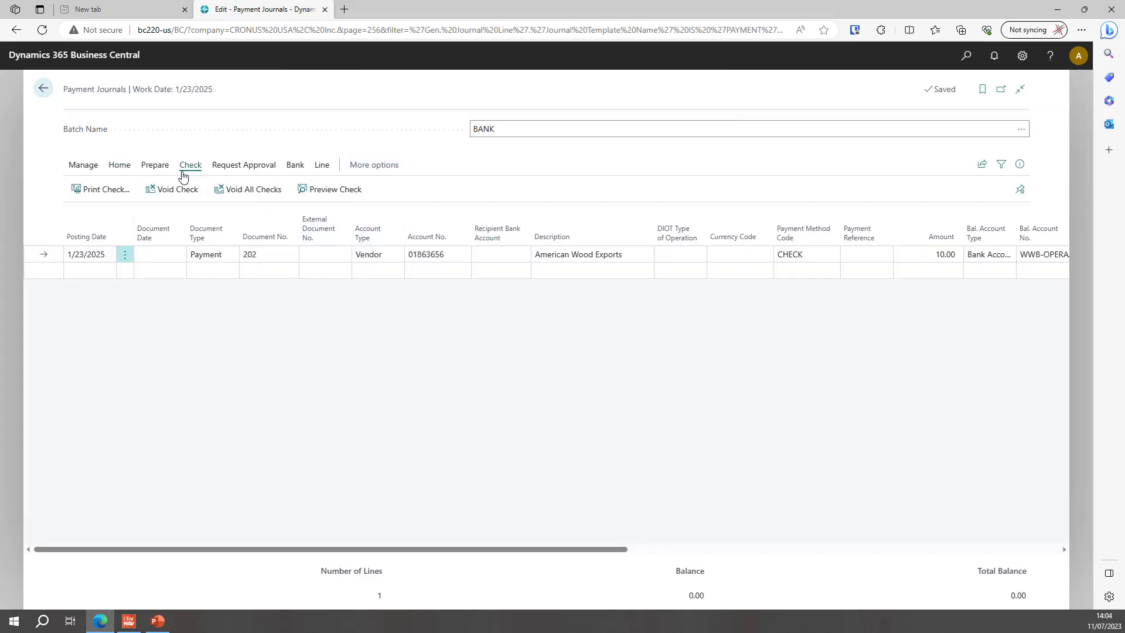
{"action": "left_click", "coordinate": [101, 189]}
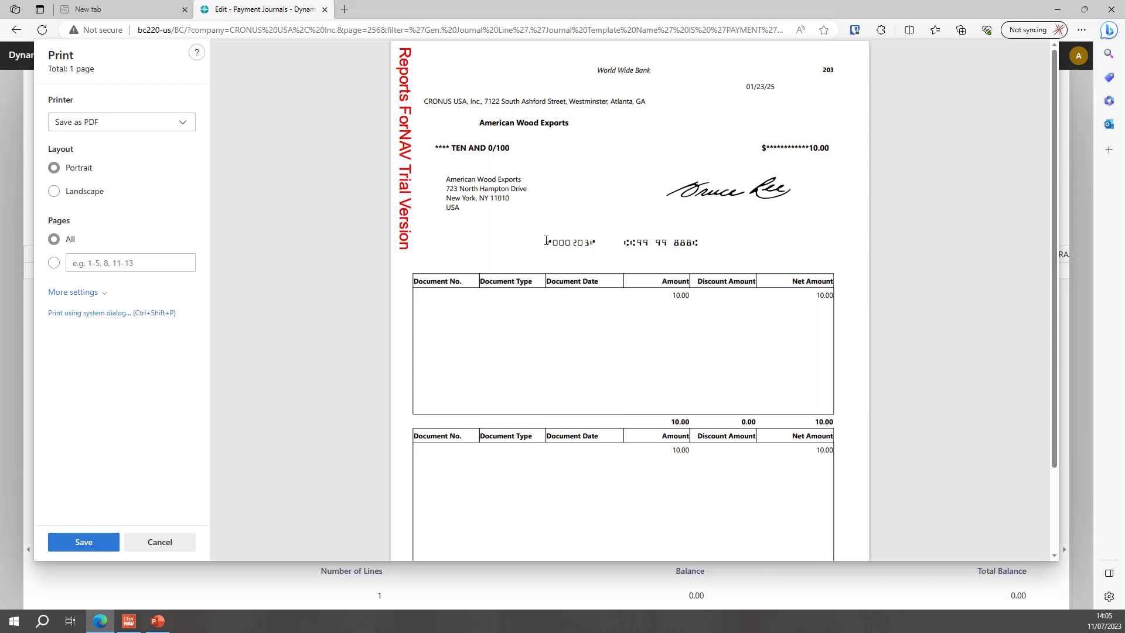
- Inspect the MICR line on the check preview, selecting it and scrolling the page
{"action": "left_click_drag", "start_coordinate": [571, 241], "coordinate": [706, 242]}
{"action": "left_click", "coordinate": [639, 243]}
{"action": "scroll", "coordinate": [757, 235], "scroll_direction": "down", "scroll_amount": 2}
{"action": "scroll", "coordinate": [699, 235], "scroll_direction": "up", "scroll_amount": 2}
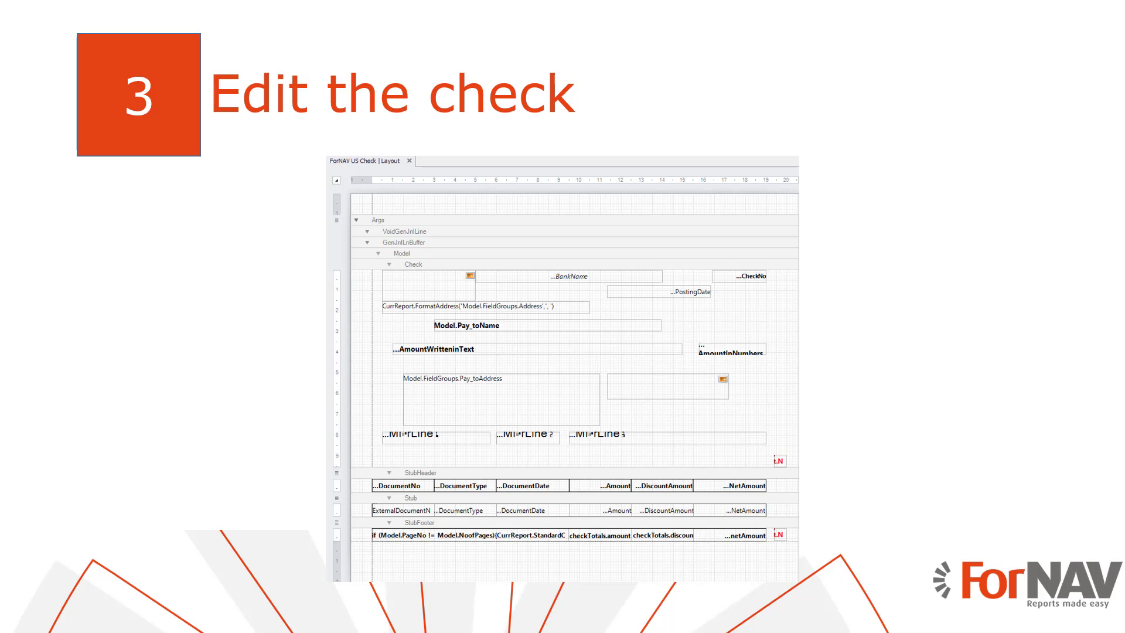
- Leave the slideshow, bring Business Central in Edge forward, and show the recent downloads list
{"action": "key", "text": "super+Tab"}
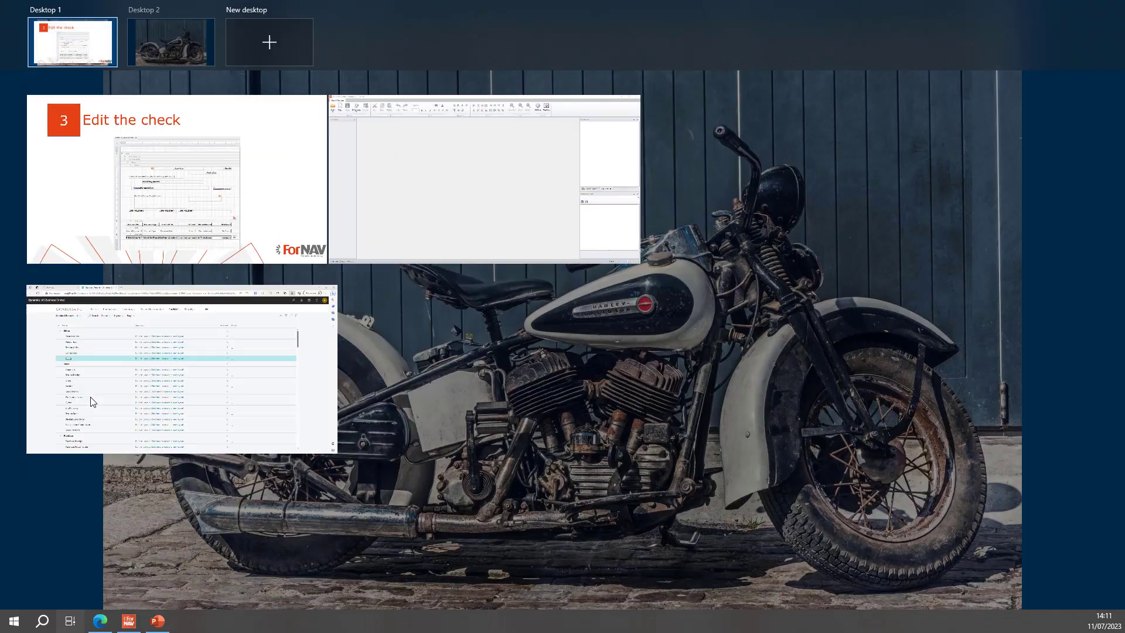
{"action": "left_click", "coordinate": [187, 390]}
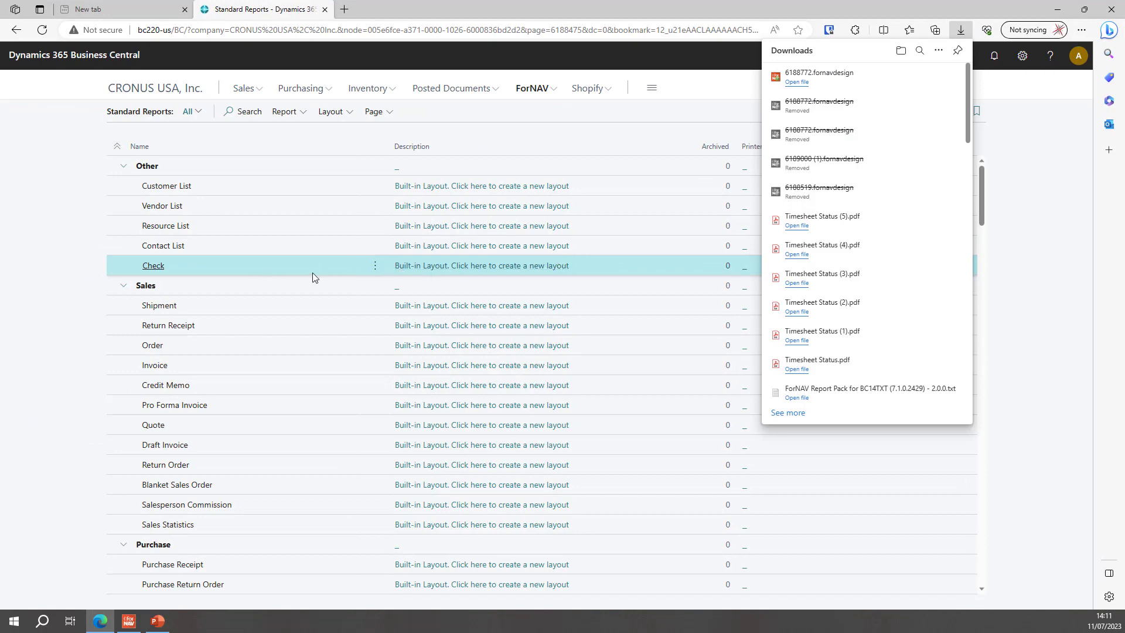
{"action": "left_click", "coordinate": [463, 275]}
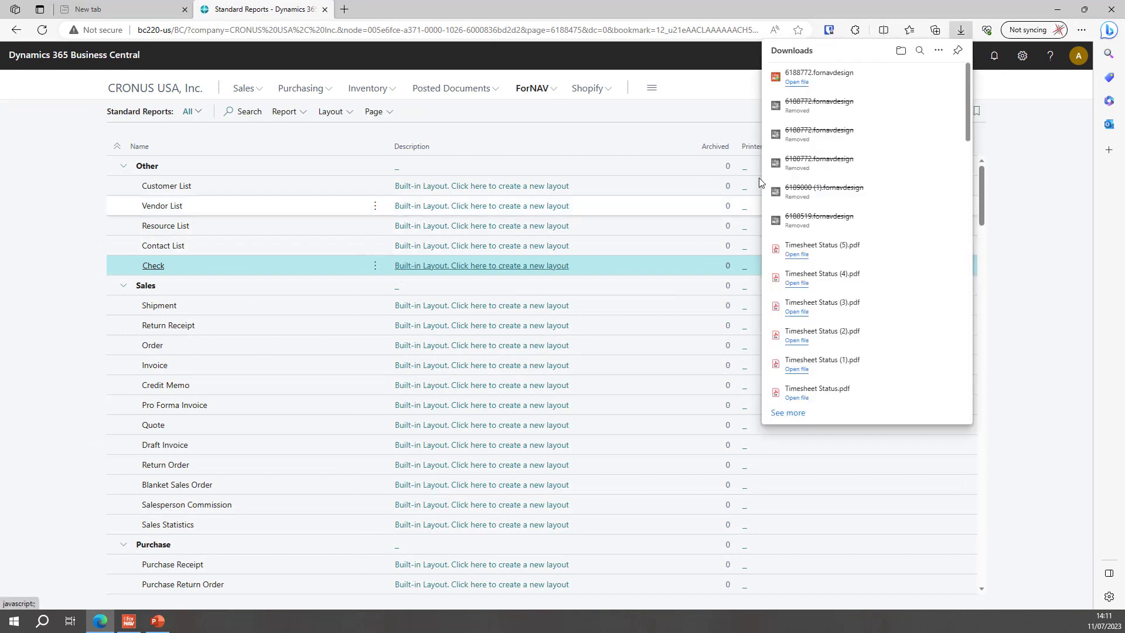
{"action": "left_click", "coordinate": [797, 83]}
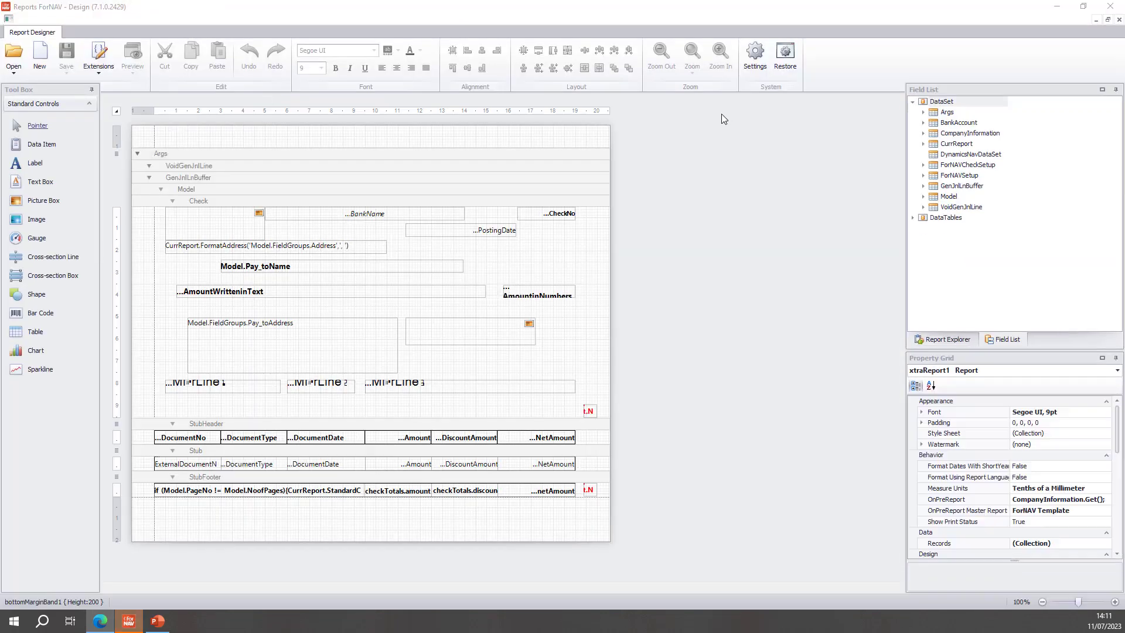
{"action": "scroll", "coordinate": [670, 276], "scroll_direction": "up", "scroll_amount": 1, "text": "ctrl"}
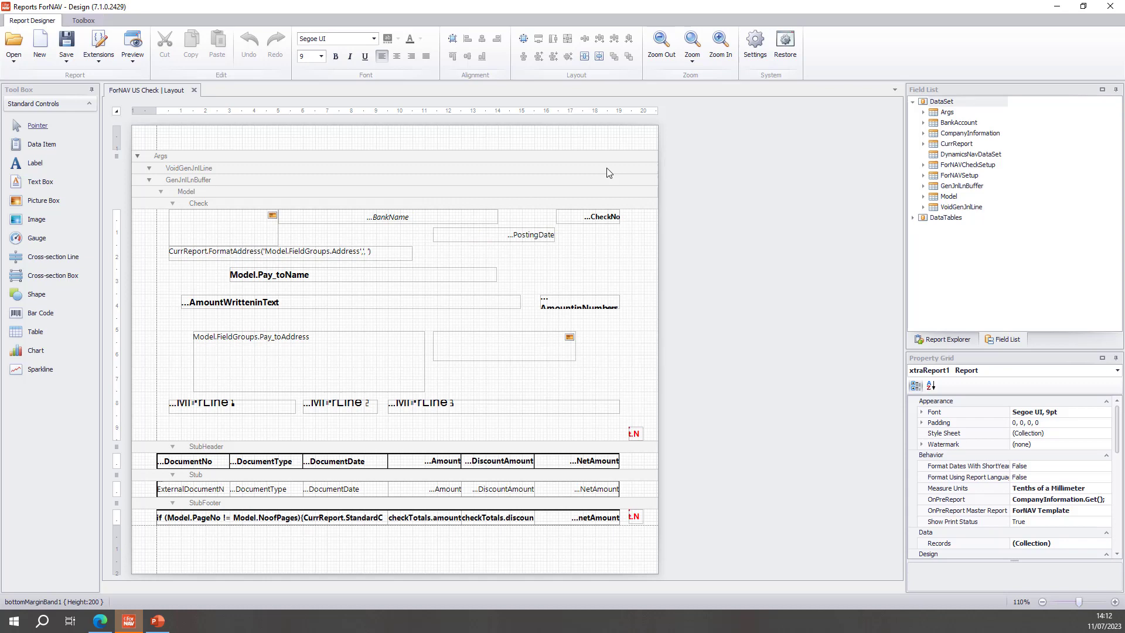
{"action": "left_click", "coordinate": [245, 156]}
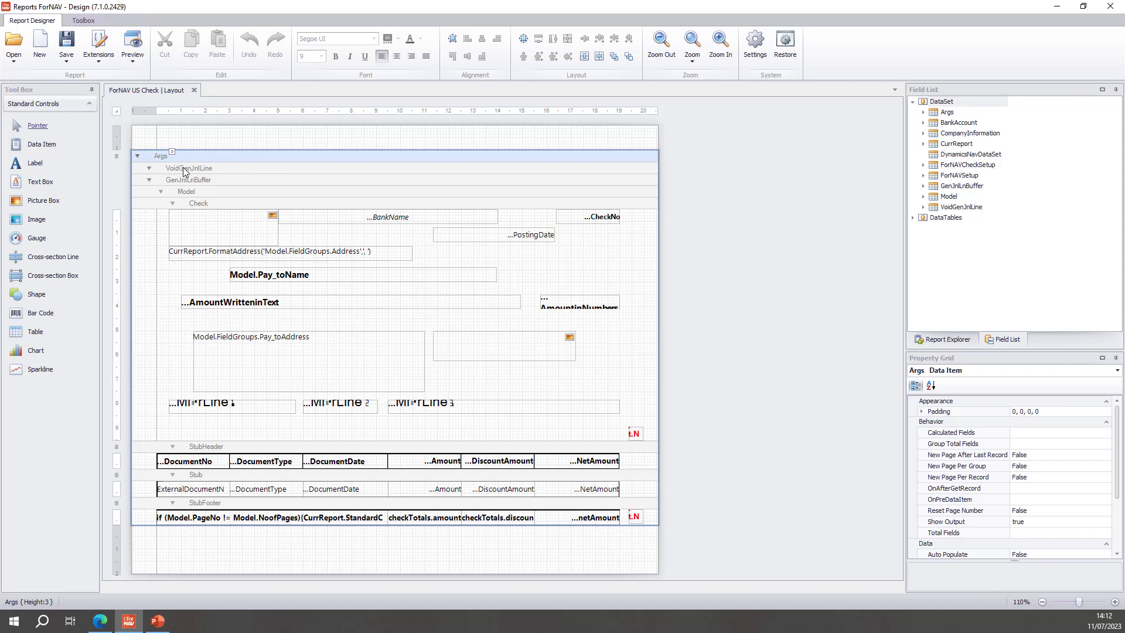
{"action": "left_click", "coordinate": [259, 169]}
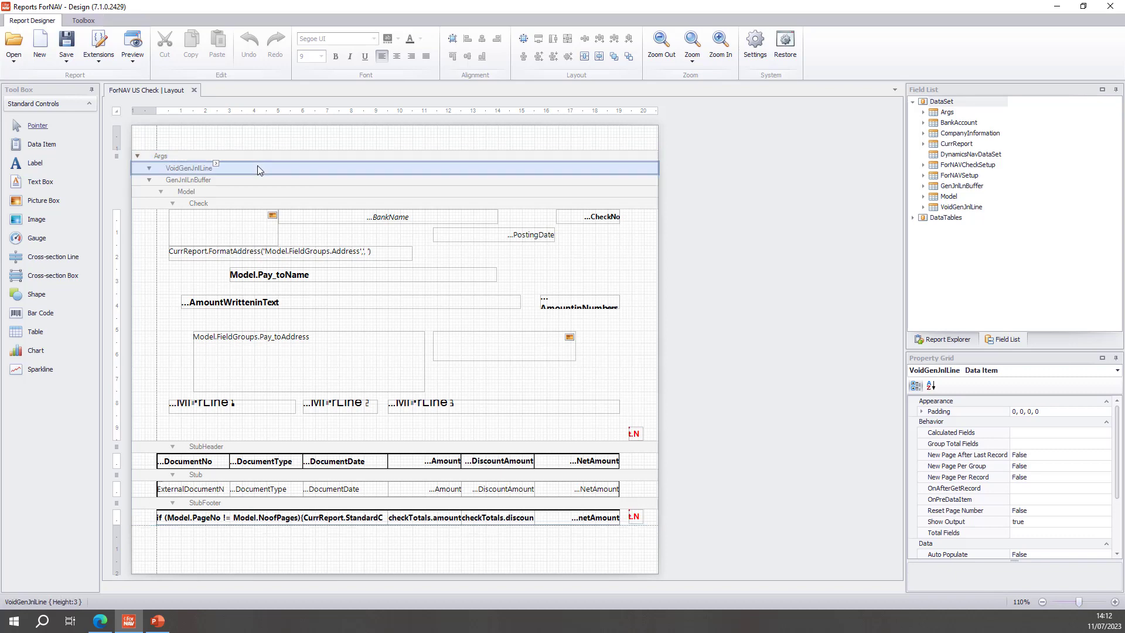
{"action": "left_click", "coordinate": [237, 181]}
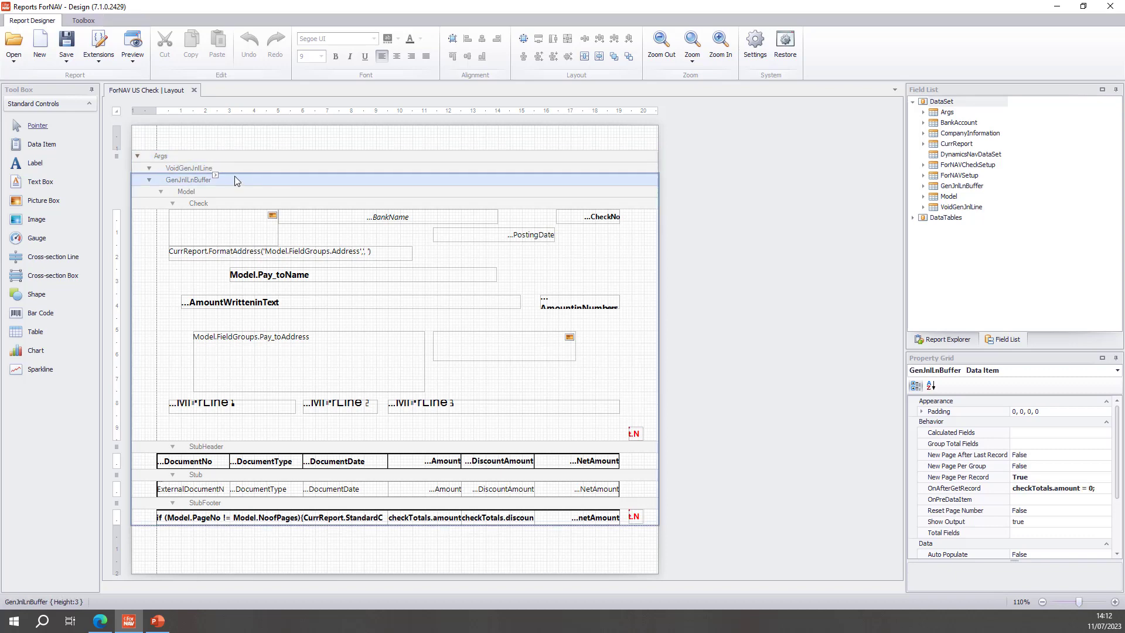
{"action": "left_click", "coordinate": [227, 192]}
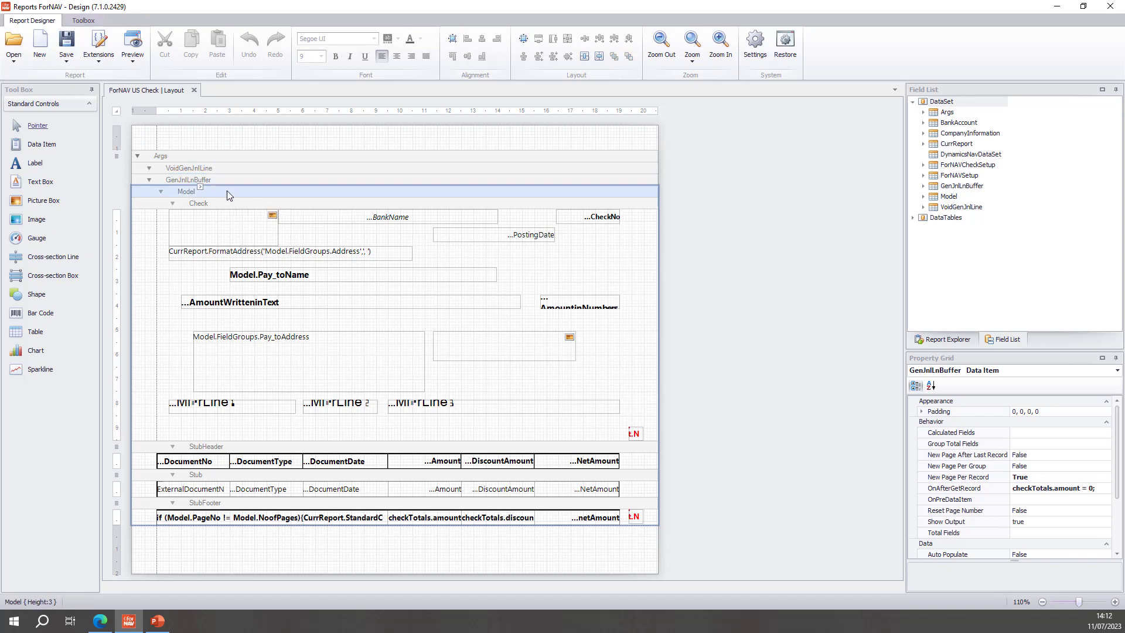
{"action": "mouse_move", "coordinate": [209, 207]}
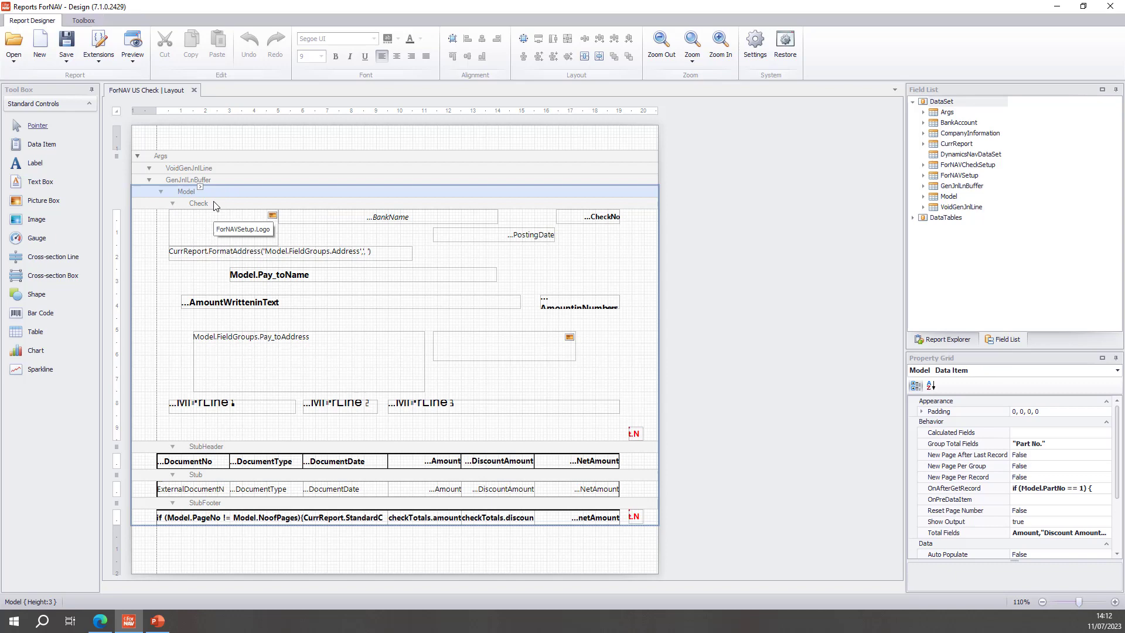
{"action": "mouse_move", "coordinate": [186, 192]}
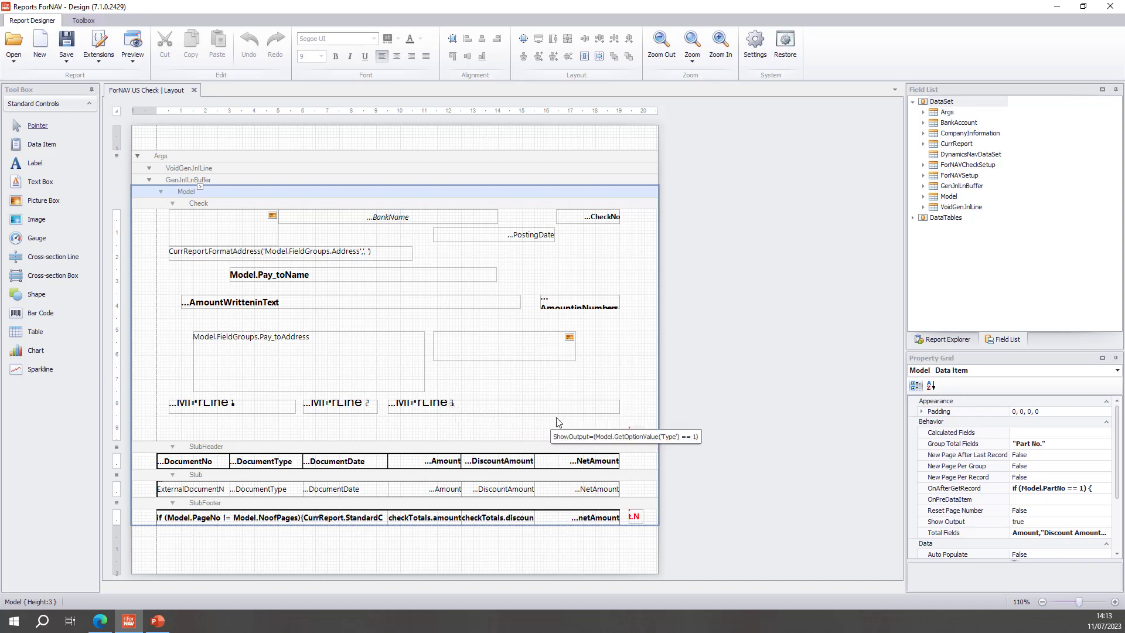
- Give the stub's ExternalDocumentNo cell a red background
{"action": "left_click", "coordinate": [214, 491]}
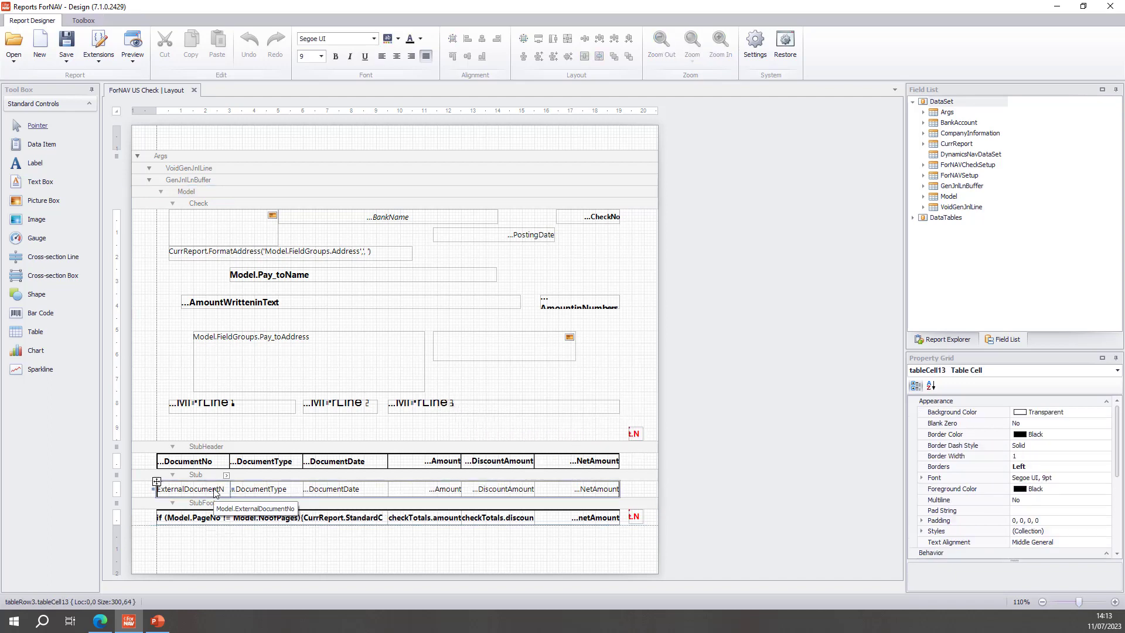
{"action": "left_click", "coordinate": [398, 39]}
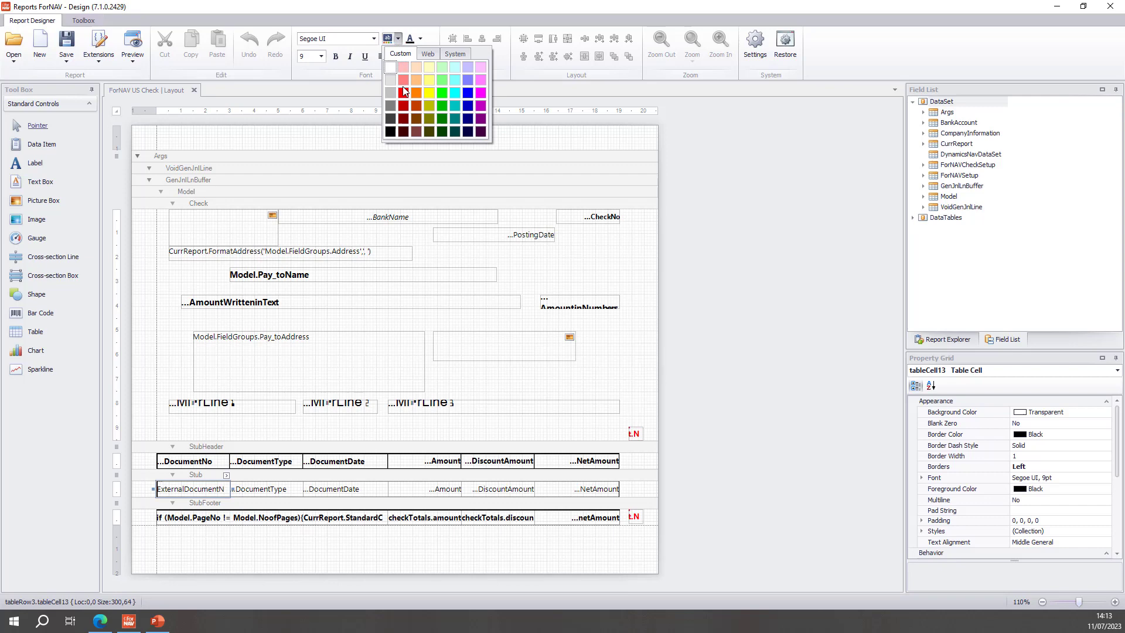
{"action": "left_click", "coordinate": [404, 93]}
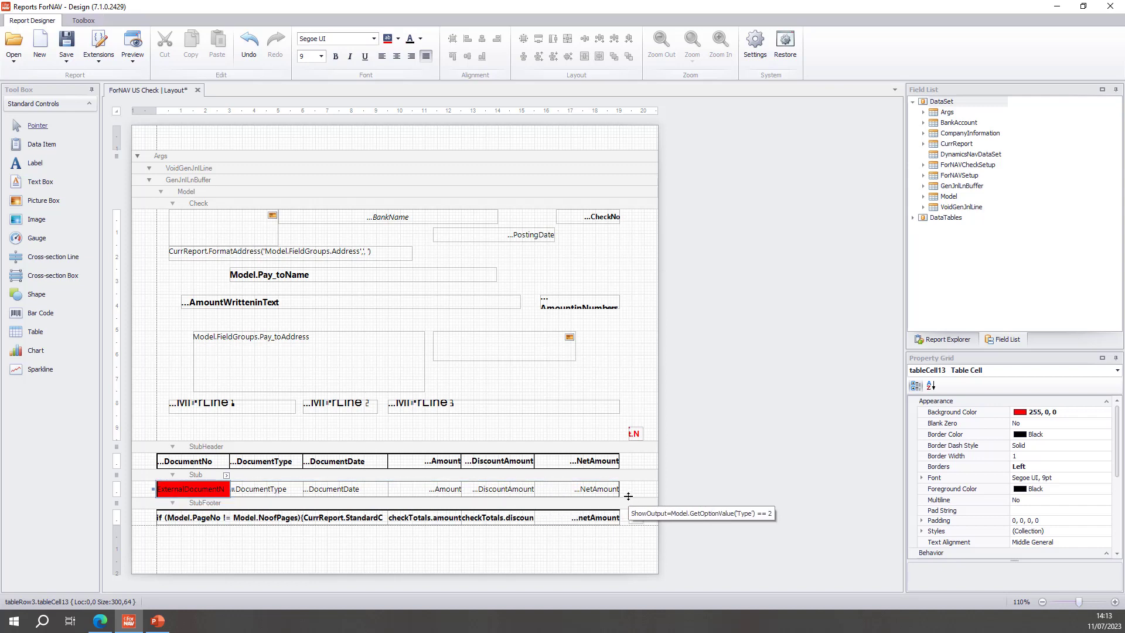
- Make the Stub band and table taller (181), then save and activate as a custom server layout
{"action": "left_click_drag", "start_coordinate": [629, 498], "coordinate": [630, 528]}
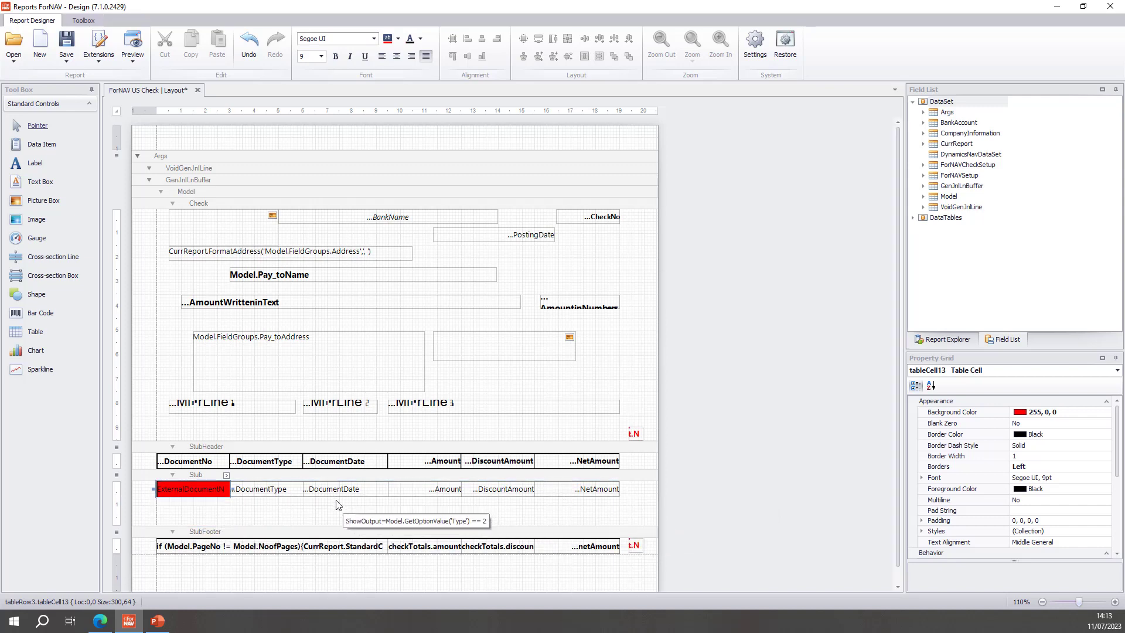
{"action": "left_click_drag", "start_coordinate": [153, 518], "coordinate": [639, 490]}
{"action": "left_click_drag", "start_coordinate": [390, 498], "coordinate": [390, 526]}
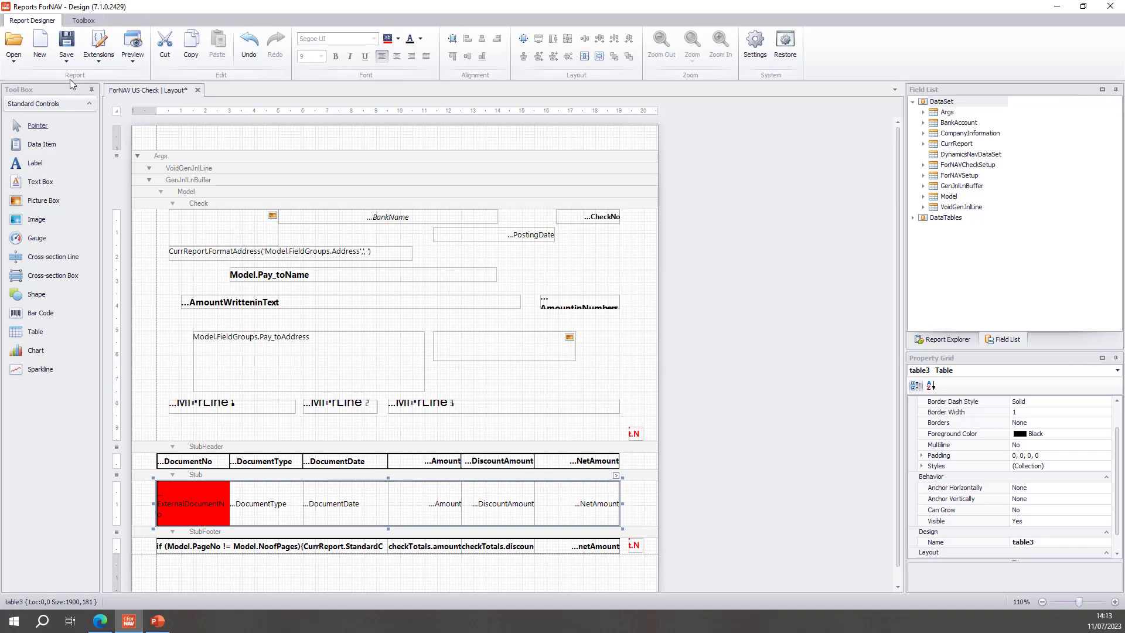
{"action": "left_click", "coordinate": [68, 62]}
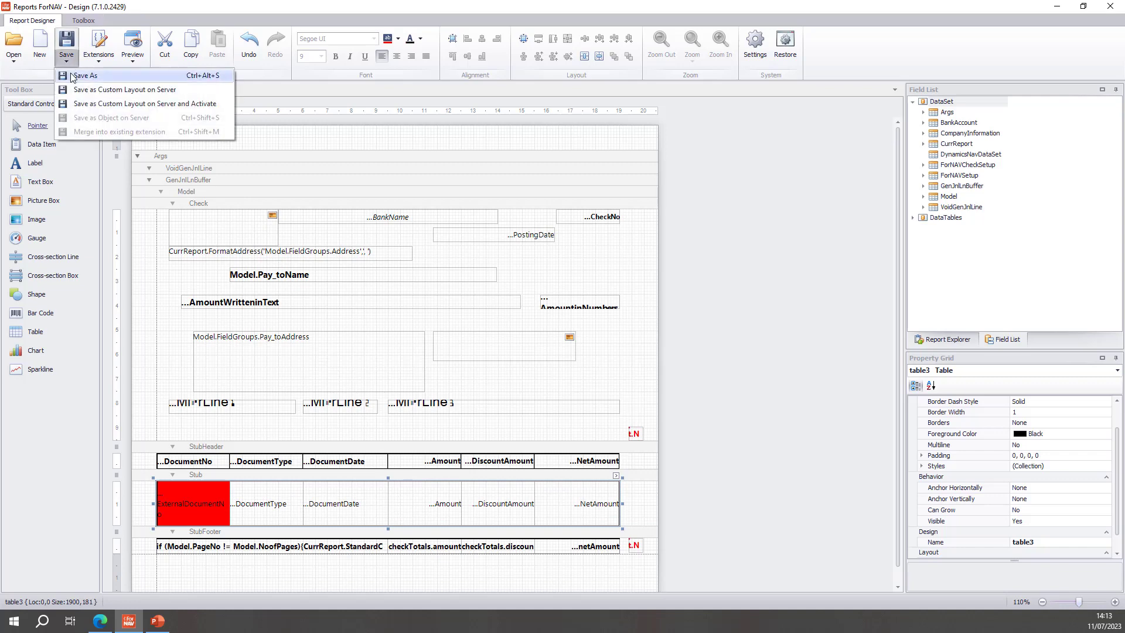
{"action": "left_click", "coordinate": [119, 105]}
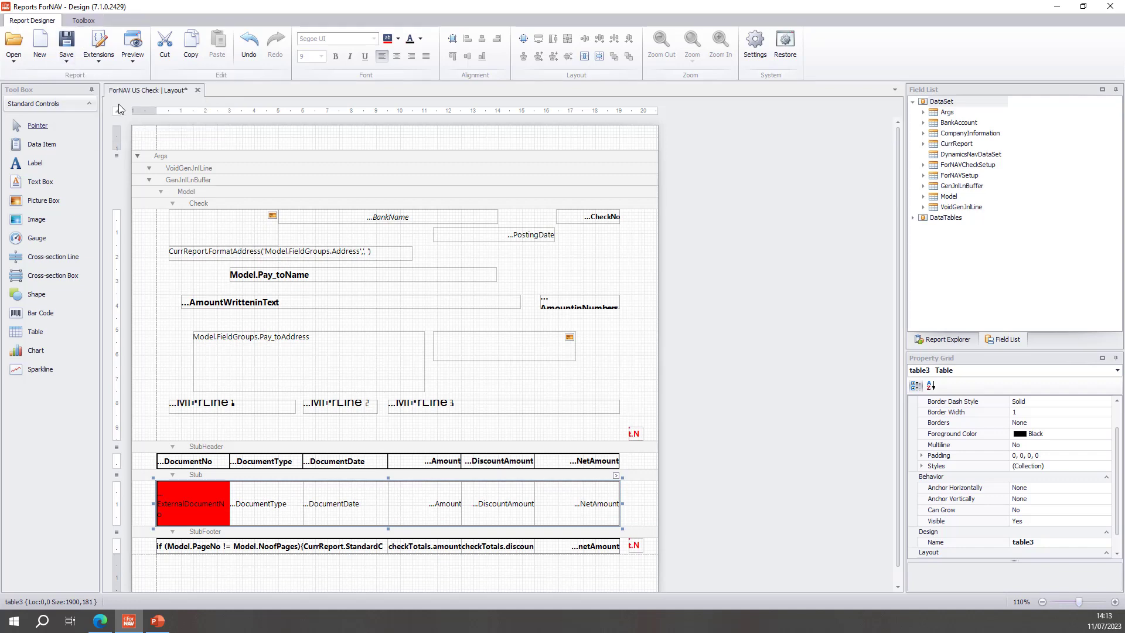
- Back in Business Central, close the downloads list and open Payment Journals
{"action": "left_click", "coordinate": [100, 620]}
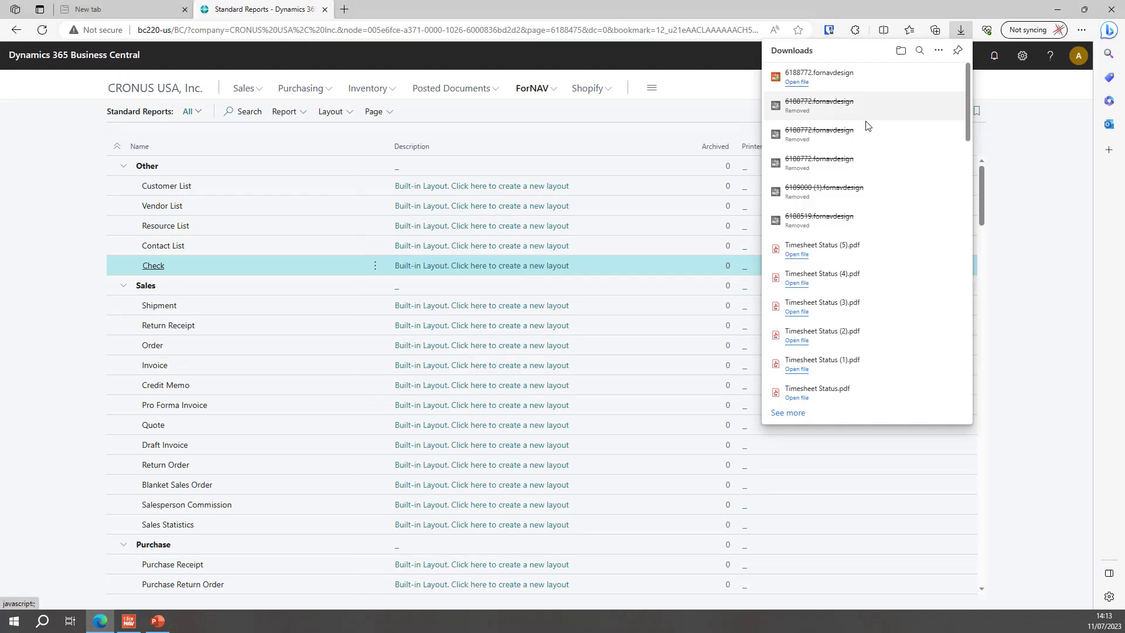
{"action": "left_click", "coordinate": [1037, 136]}
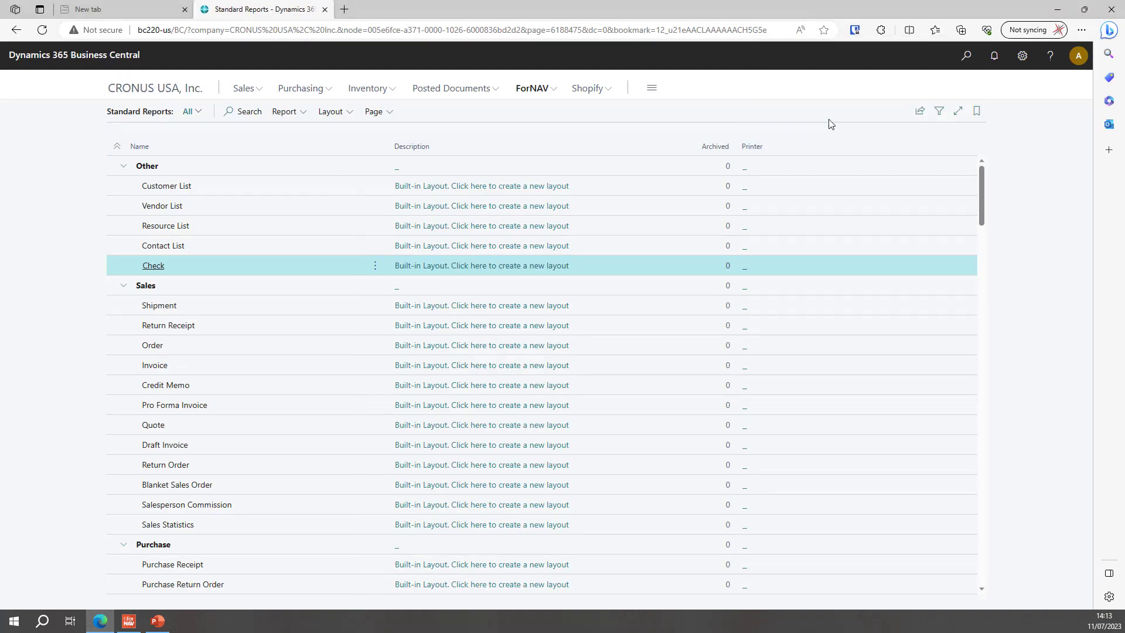
{"action": "left_click", "coordinate": [965, 55]}
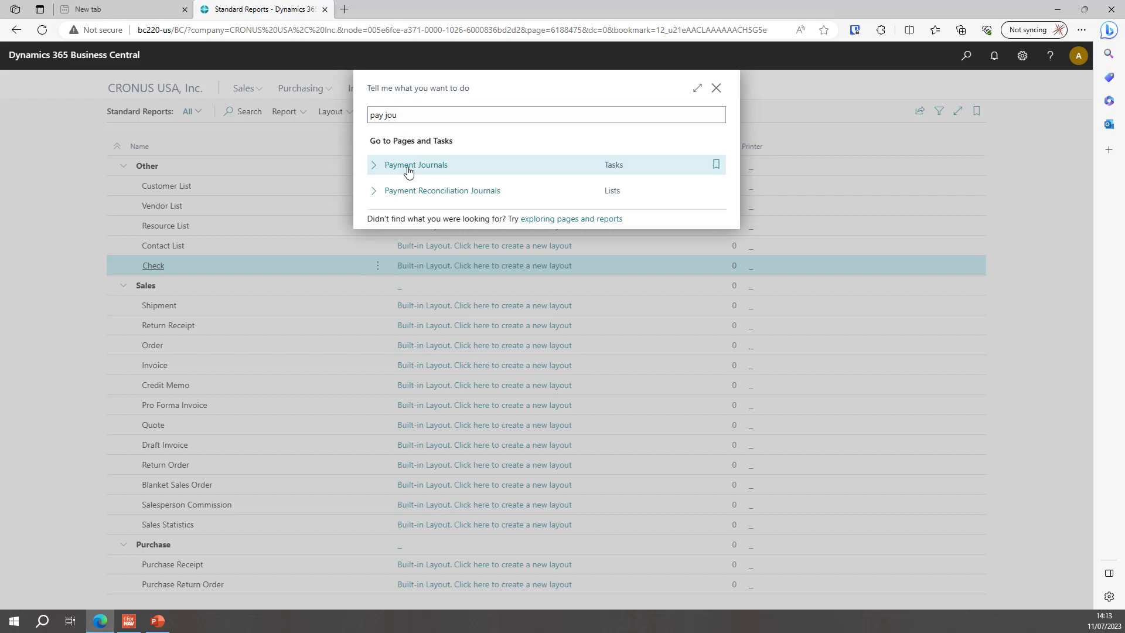
{"action": "left_click", "coordinate": [406, 169]}
- Print the journal's check and review both preview pages with red Document No. columns
{"action": "left_click", "coordinate": [190, 164]}
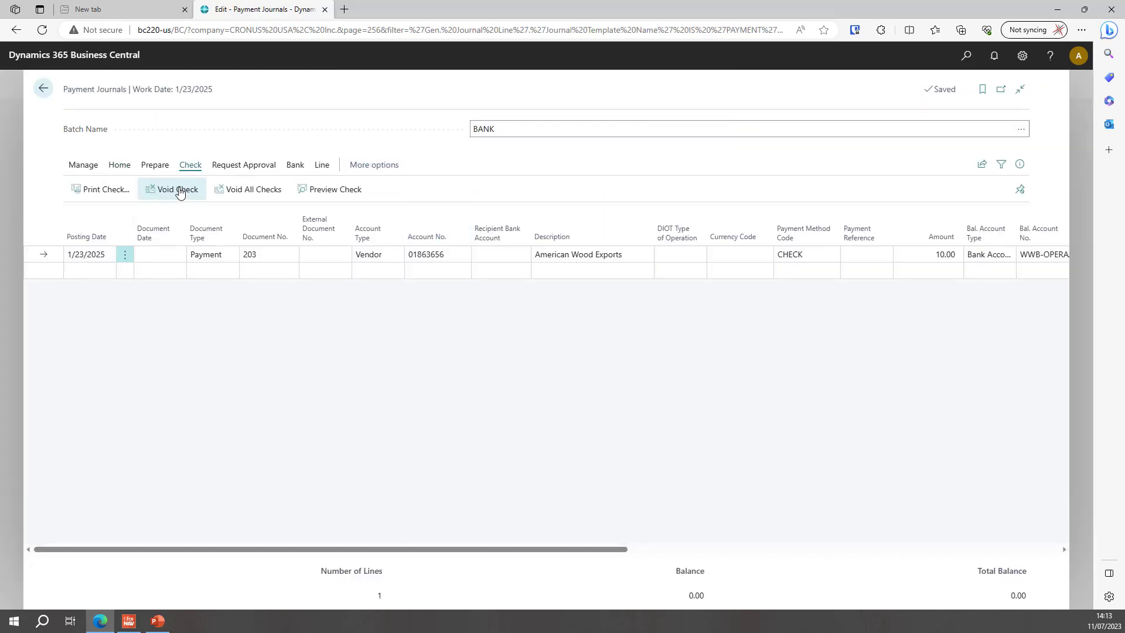
{"action": "left_click", "coordinate": [108, 190]}
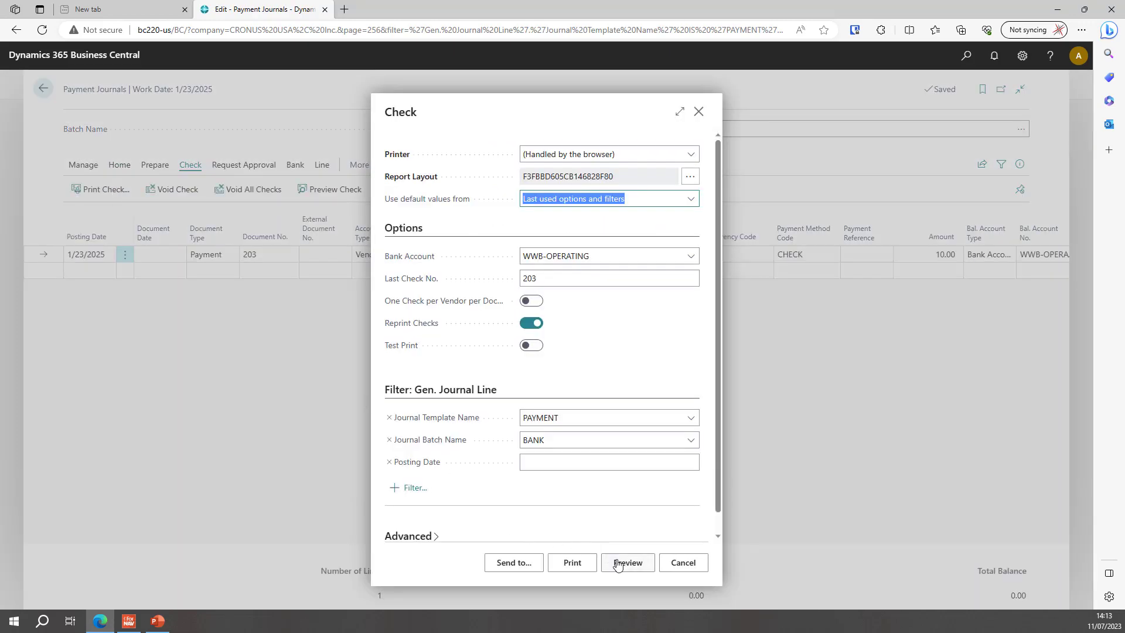
{"action": "left_click", "coordinate": [572, 562]}
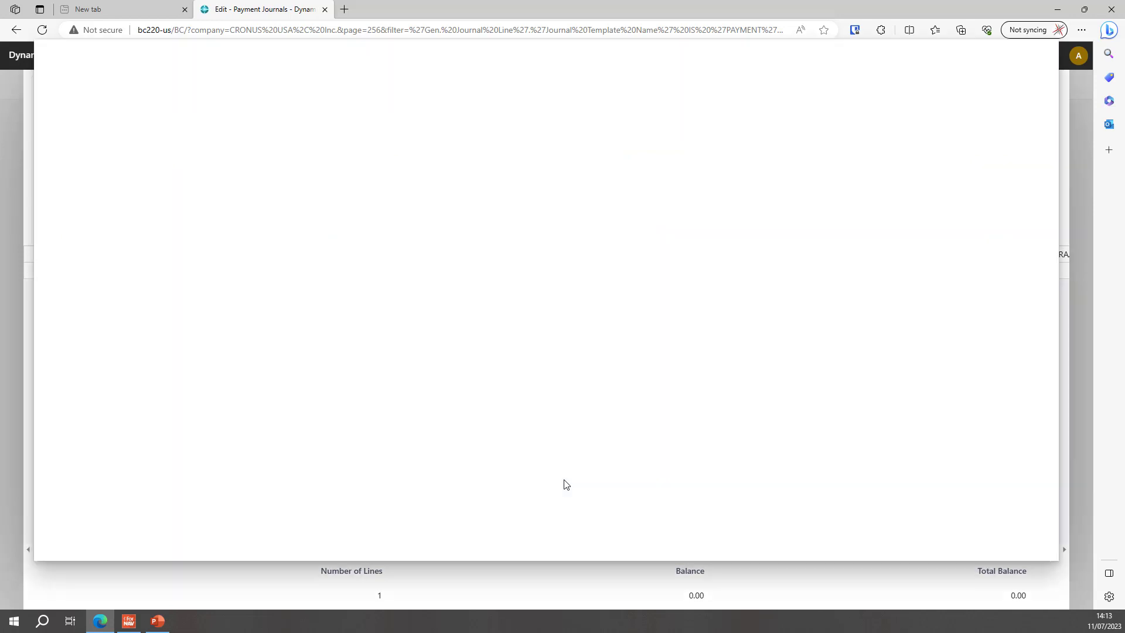
{"action": "scroll", "coordinate": [492, 437], "scroll_direction": "down", "scroll_amount": 2}
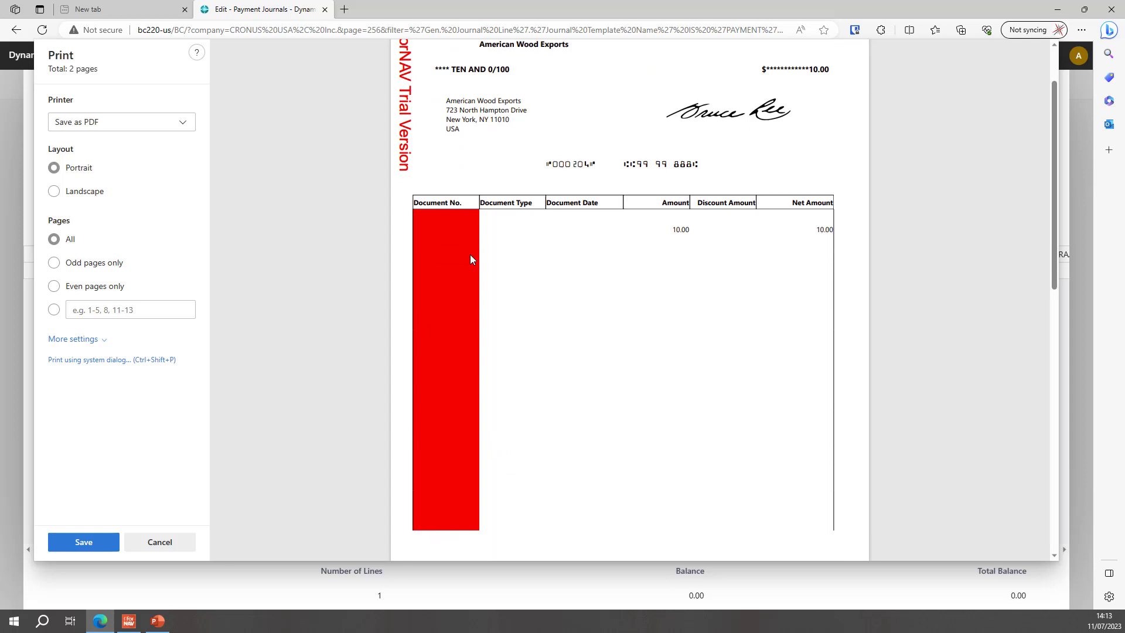
{"action": "scroll", "coordinate": [599, 249], "scroll_direction": "down", "scroll_amount": 6}
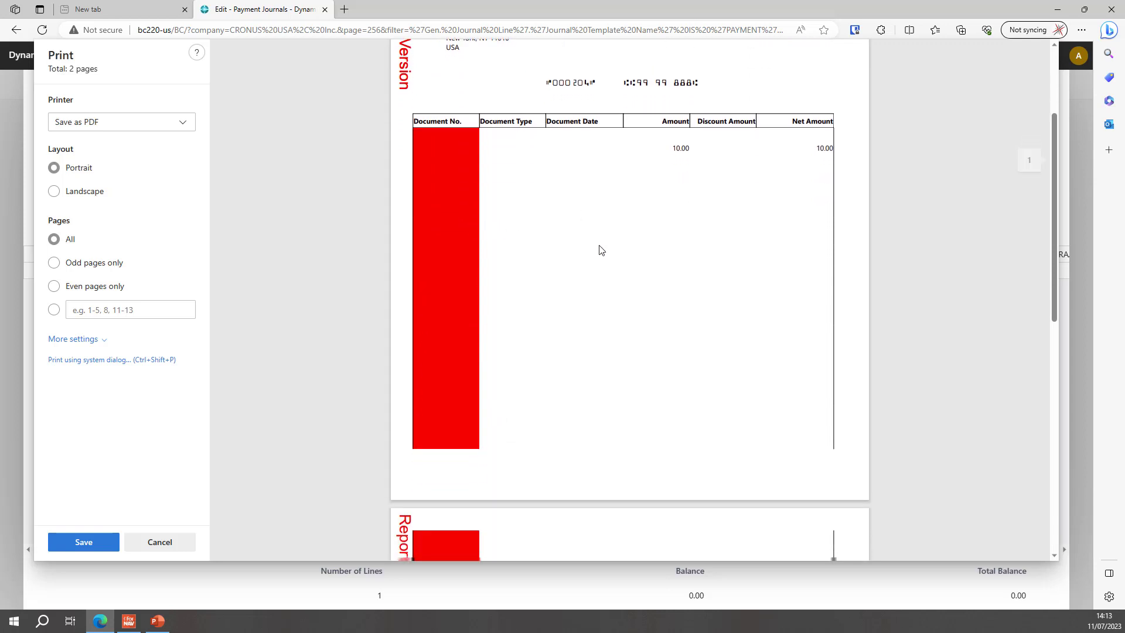
{"action": "scroll", "coordinate": [598, 249], "scroll_direction": "up", "scroll_amount": 5}
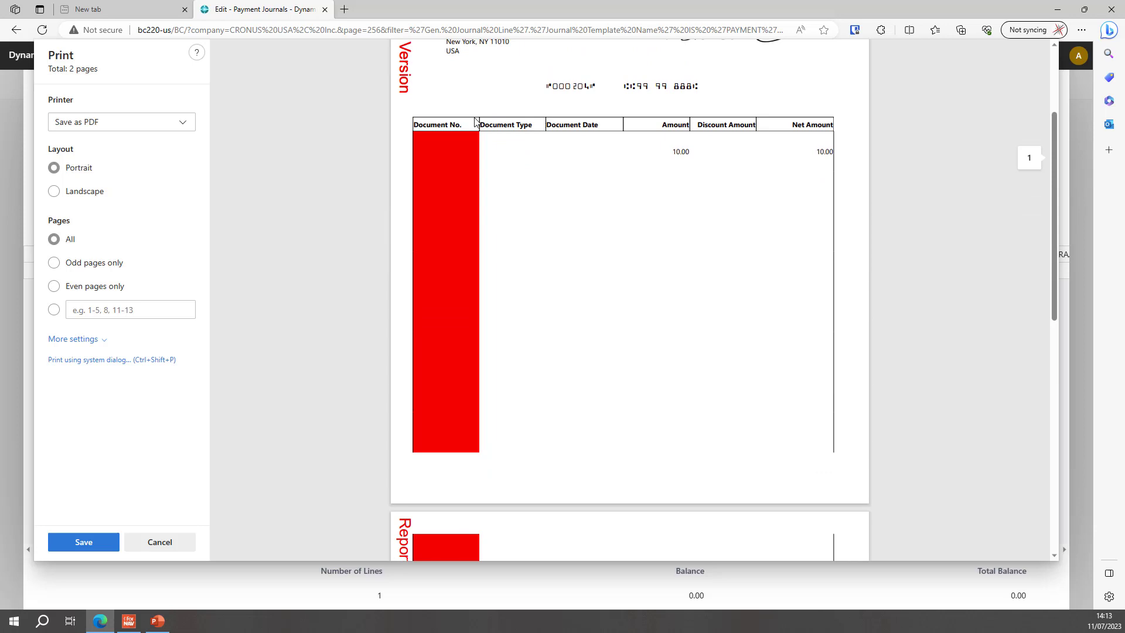
{"action": "scroll", "coordinate": [458, 134], "scroll_direction": "down", "scroll_amount": 8}
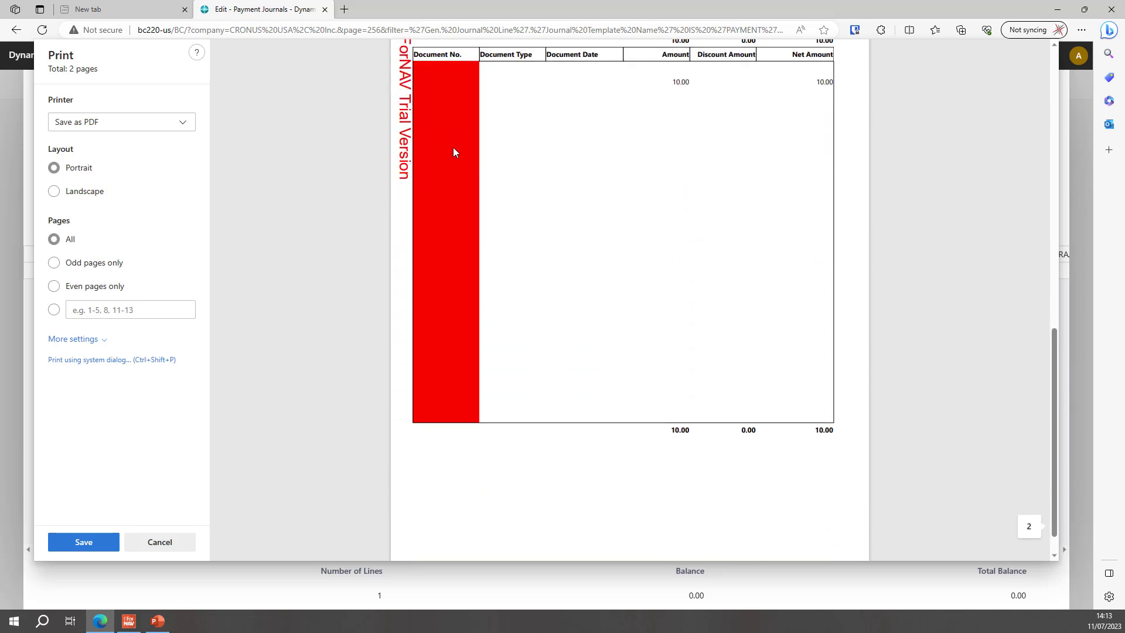
{"action": "scroll", "coordinate": [553, 286], "scroll_direction": "up", "scroll_amount": 8}
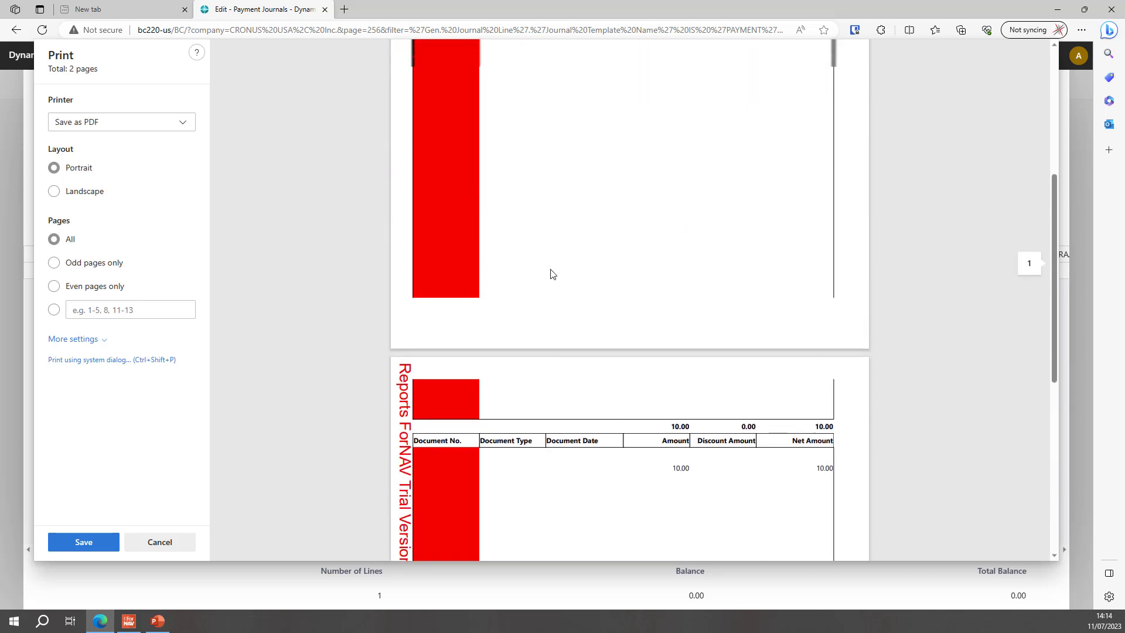
{"action": "scroll", "coordinate": [589, 189], "scroll_direction": "up", "scroll_amount": 1}
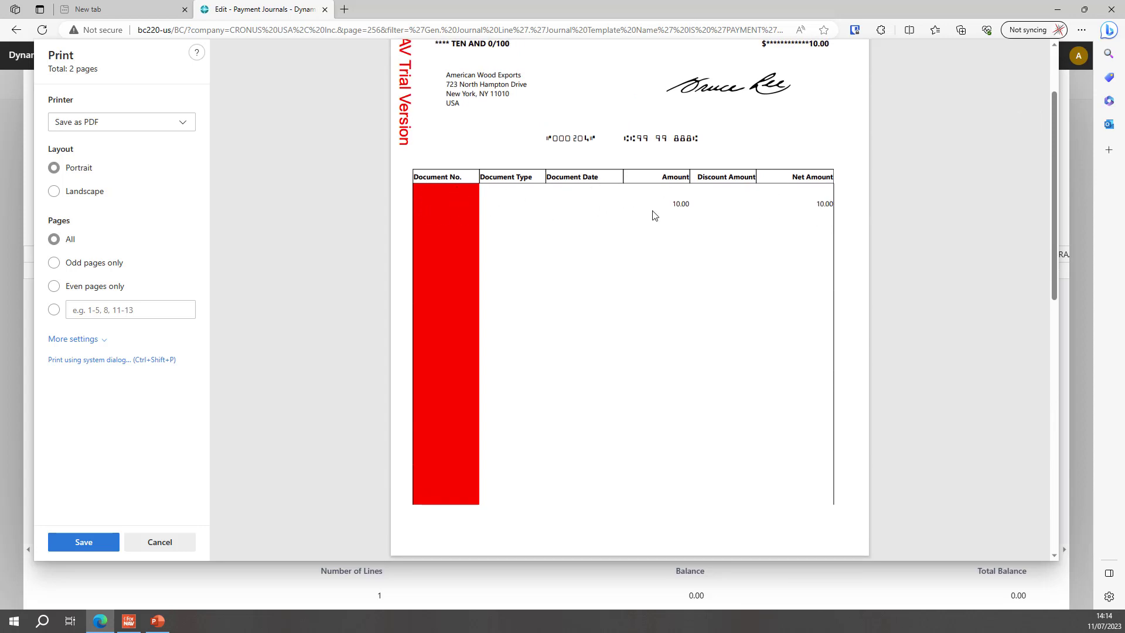
{"action": "scroll", "coordinate": [672, 264], "scroll_direction": "down", "scroll_amount": 5}
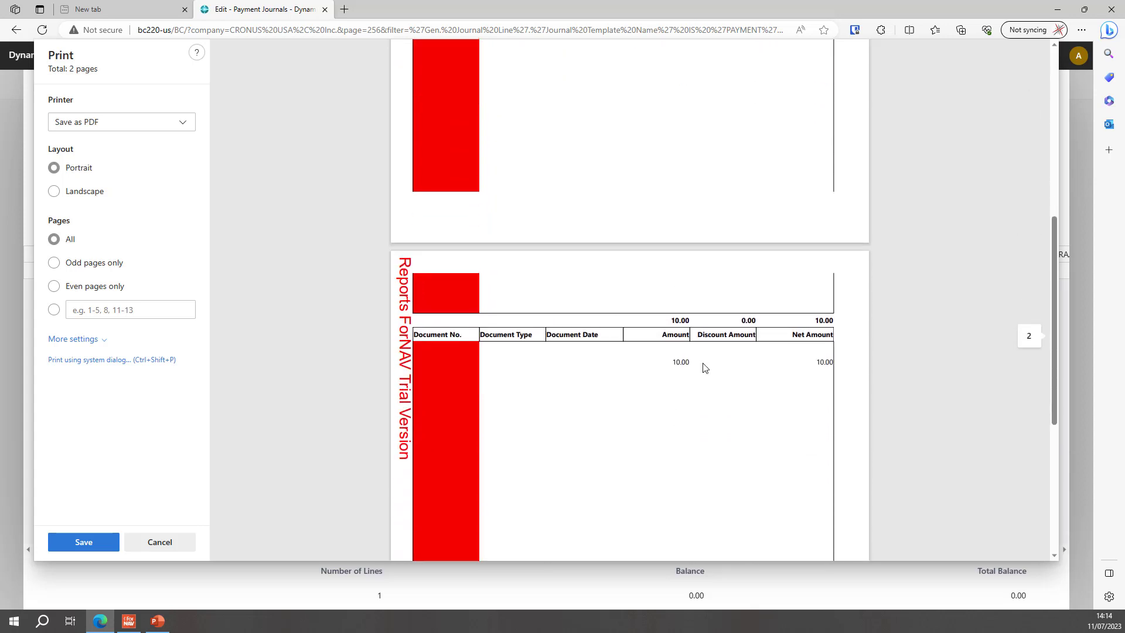
- Return to ForNAV Designer, undo the stub table height change, and make StubFooter taller
{"action": "left_click", "coordinate": [181, 538]}
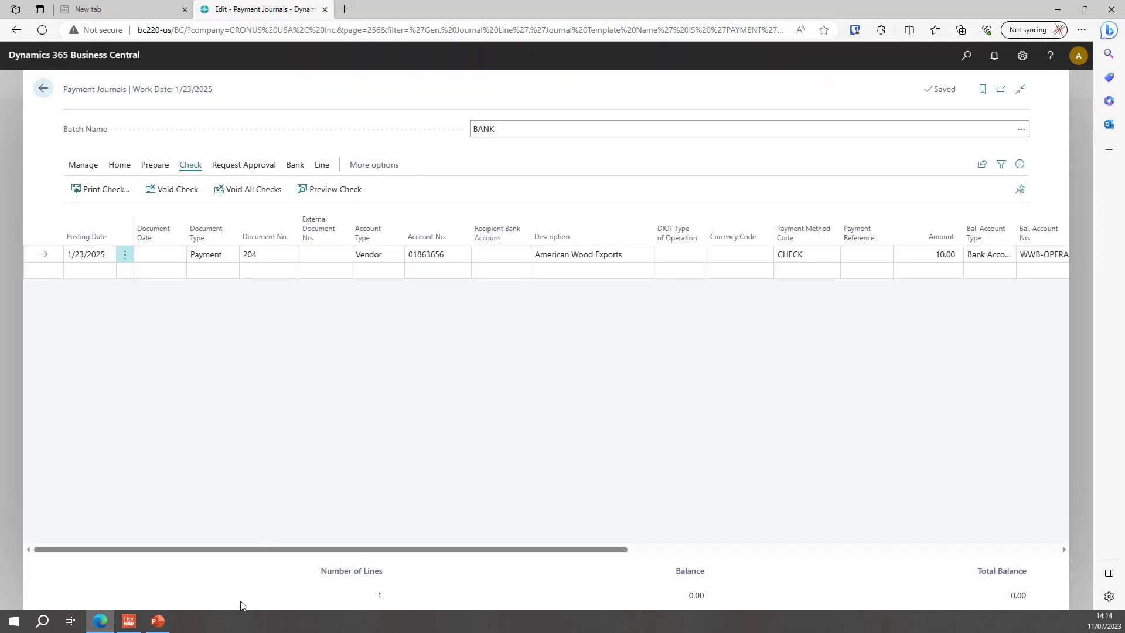
{"action": "left_click", "coordinate": [137, 625]}
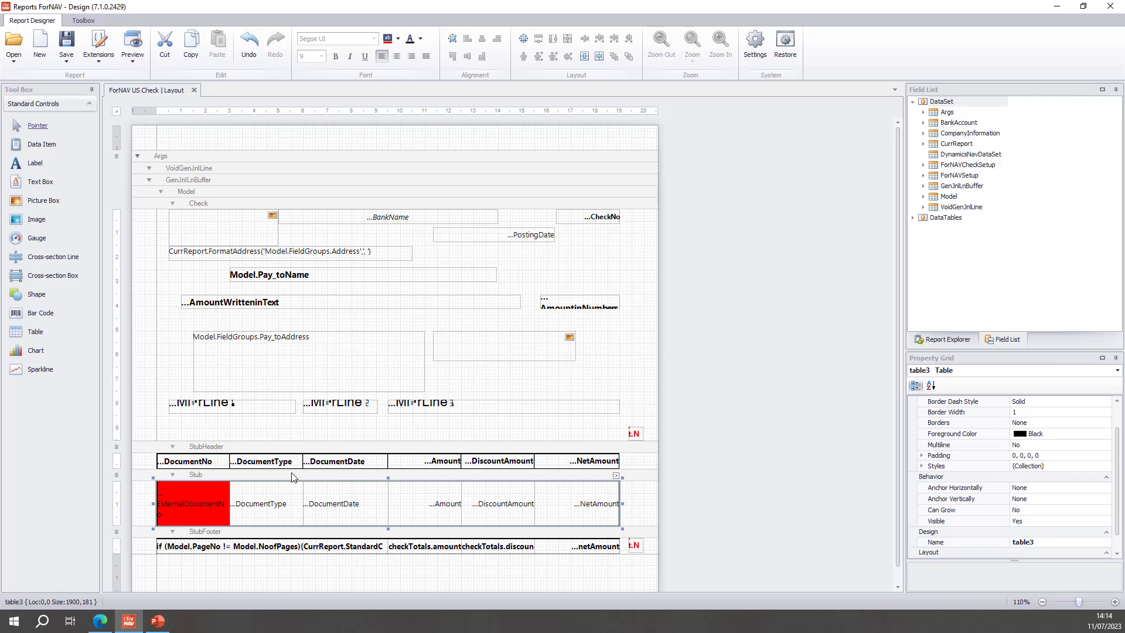
{"action": "key", "text": "ctrl+z"}
{"action": "key", "text": "ctrl+z"}
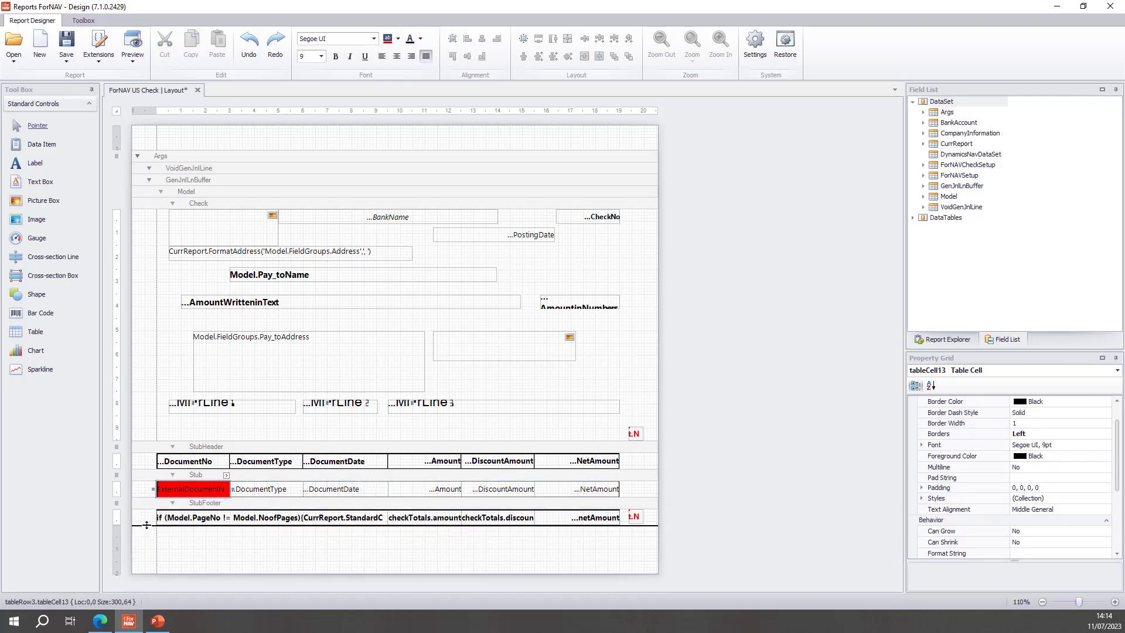
{"action": "left_click_drag", "start_coordinate": [147, 525], "coordinate": [146, 554]}
{"action": "scroll", "coordinate": [428, 463], "scroll_direction": "down", "scroll_amount": 1}
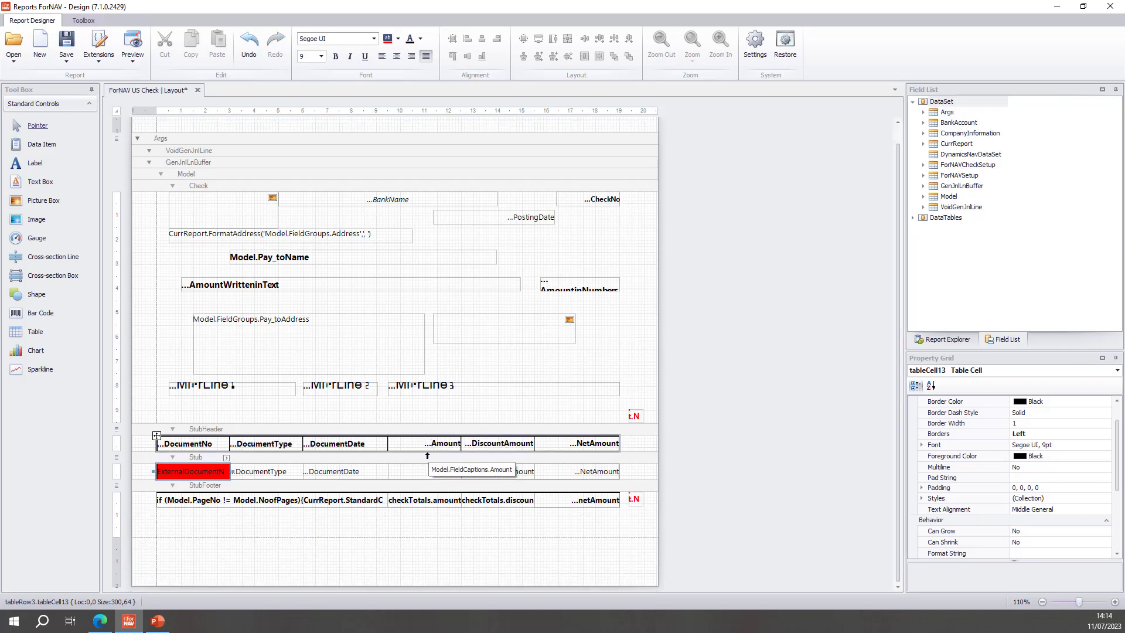
- Give the StubFooter's first cell a yellow background
{"action": "left_click", "coordinate": [281, 501]}
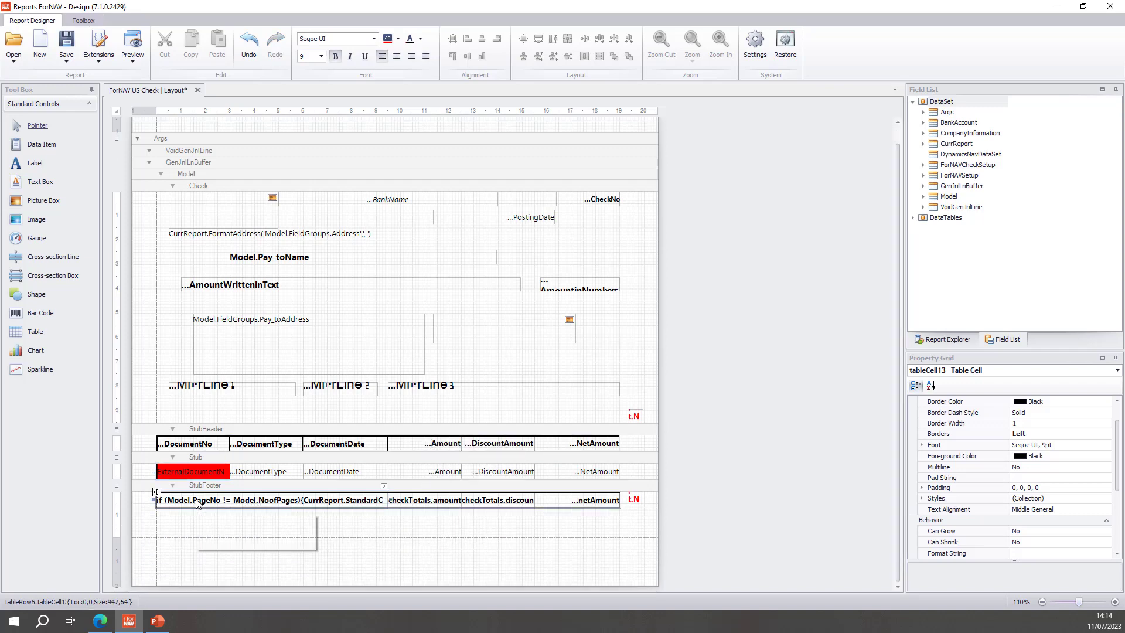
{"action": "left_click", "coordinate": [398, 39]}
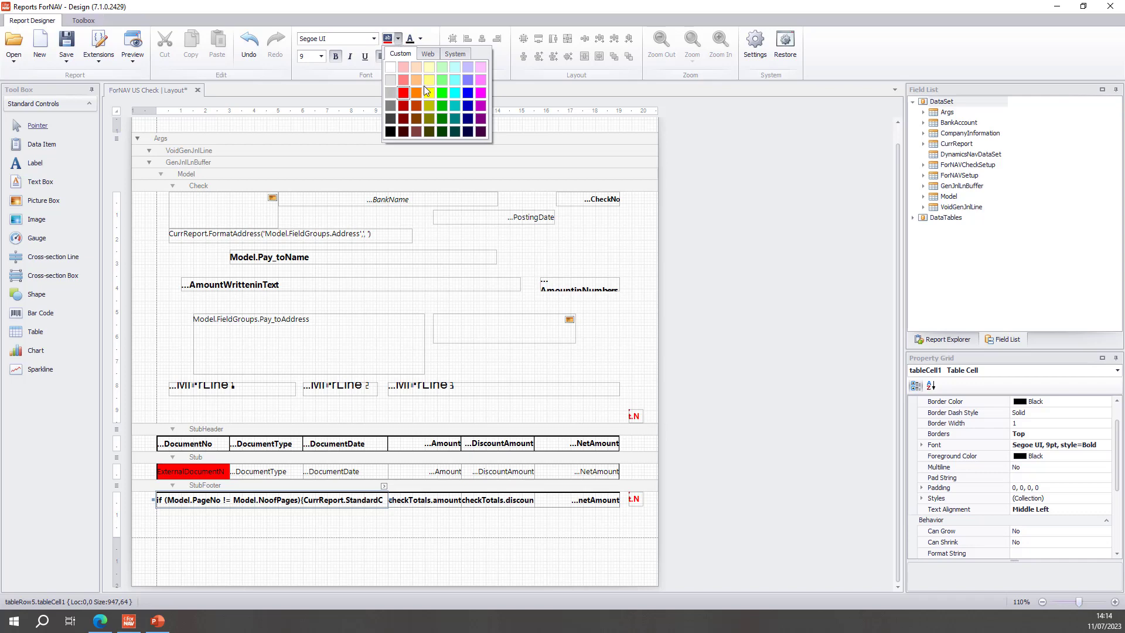
{"action": "left_click", "coordinate": [426, 91]}
- Stretch the footer table to fill the StubFooter band and save the layout
{"action": "left_click", "coordinate": [388, 516]}
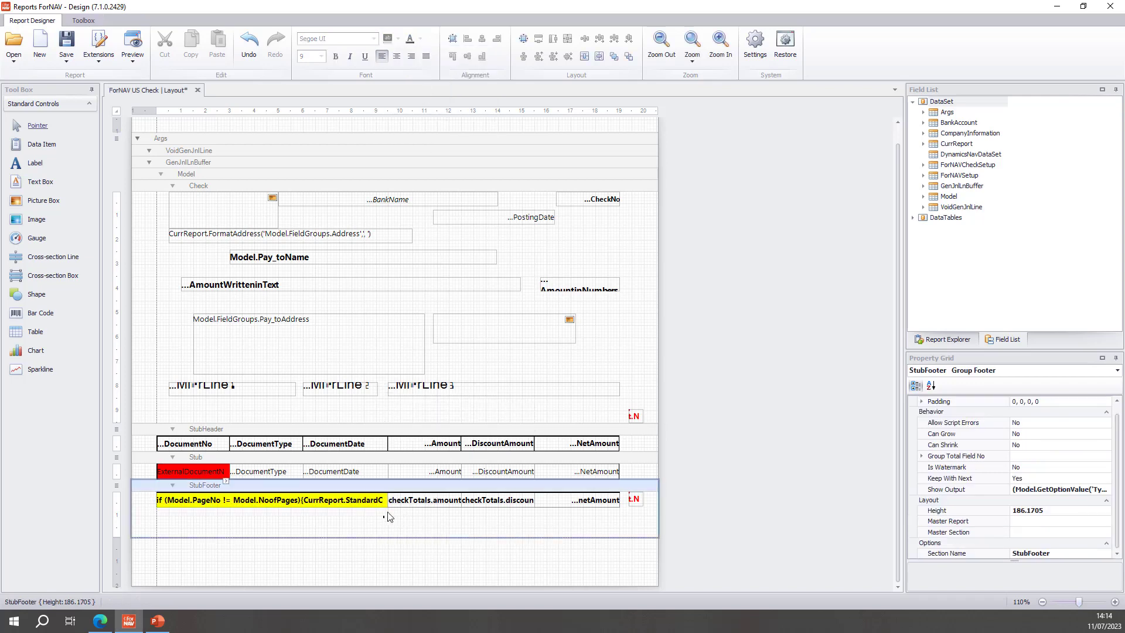
{"action": "left_click", "coordinate": [388, 516]}
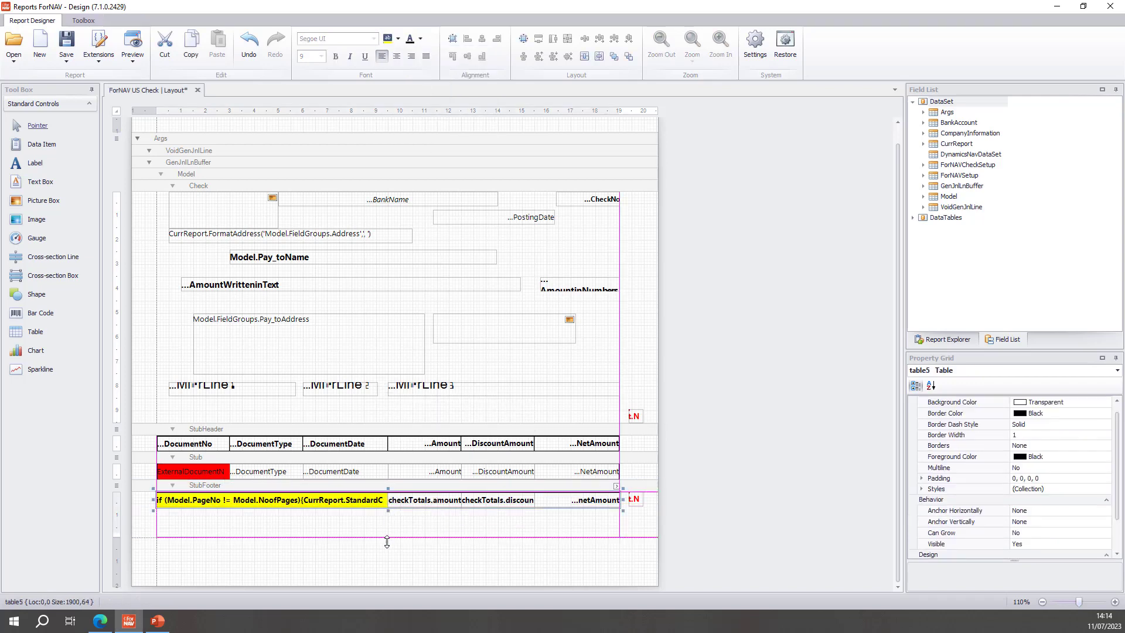
{"action": "left_click_drag", "start_coordinate": [386, 542], "coordinate": [387, 538]}
{"action": "left_click", "coordinate": [72, 58]}
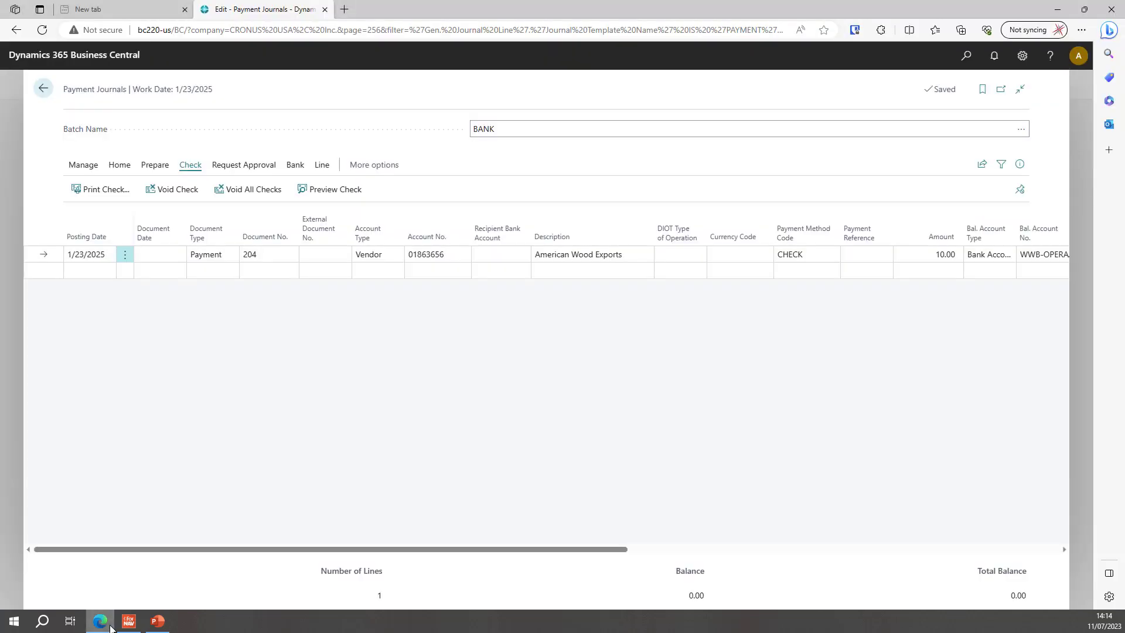
- Print the payment journal's check from Business Central to the browser preview
{"action": "left_click", "coordinate": [101, 621]}
{"action": "left_click", "coordinate": [101, 189]}
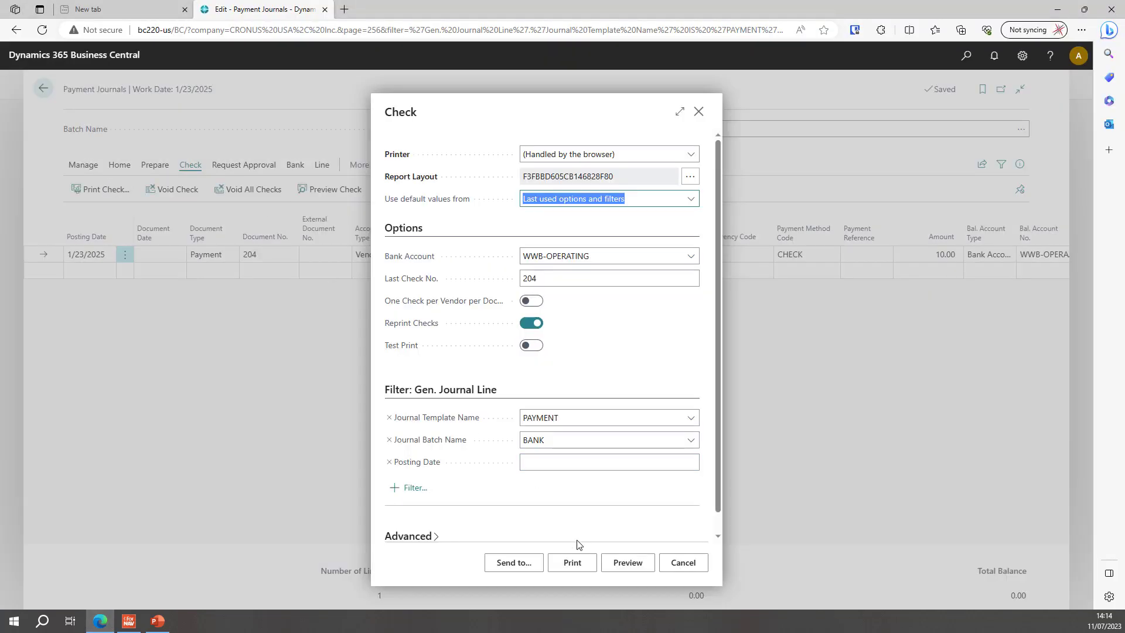
{"action": "left_click", "coordinate": [573, 562]}
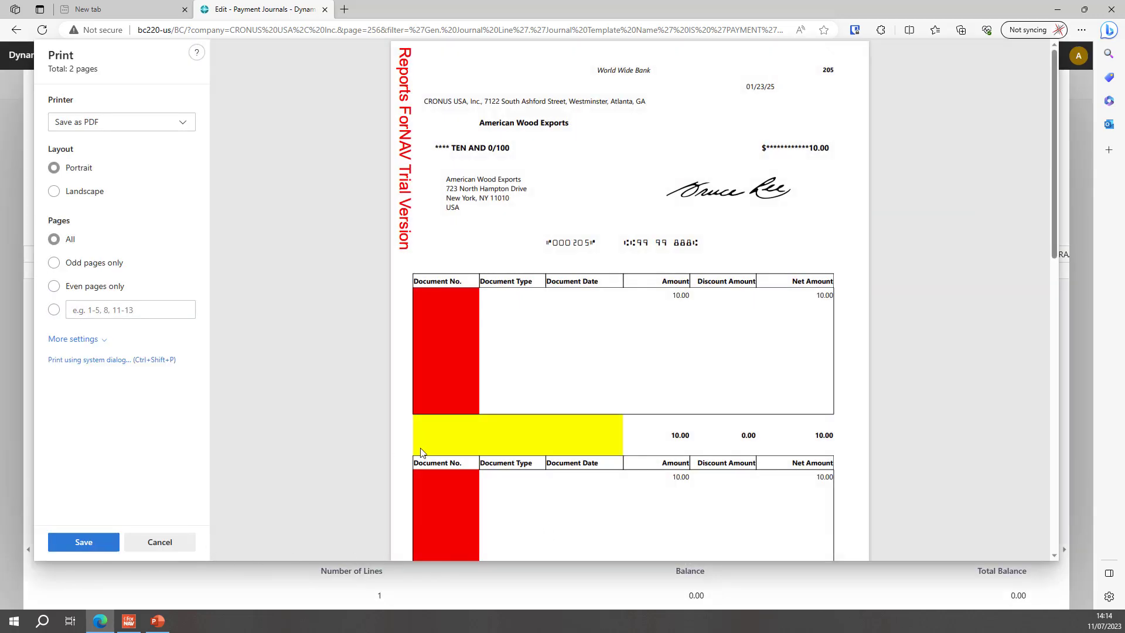
- Review both preview pages with yellow stub footers totalling 10.00, then close the preview
{"action": "scroll", "coordinate": [492, 426], "scroll_direction": "down", "scroll_amount": 1}
{"action": "scroll", "coordinate": [492, 426], "scroll_direction": "down", "scroll_amount": 1}
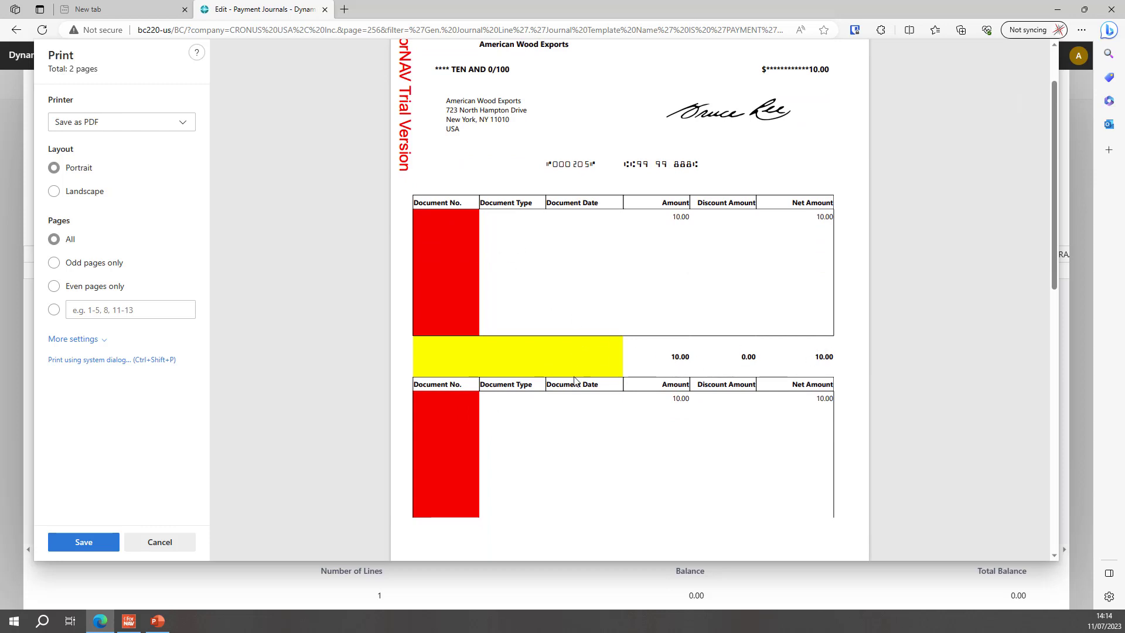
{"action": "scroll", "coordinate": [567, 363], "scroll_direction": "down", "scroll_amount": 5}
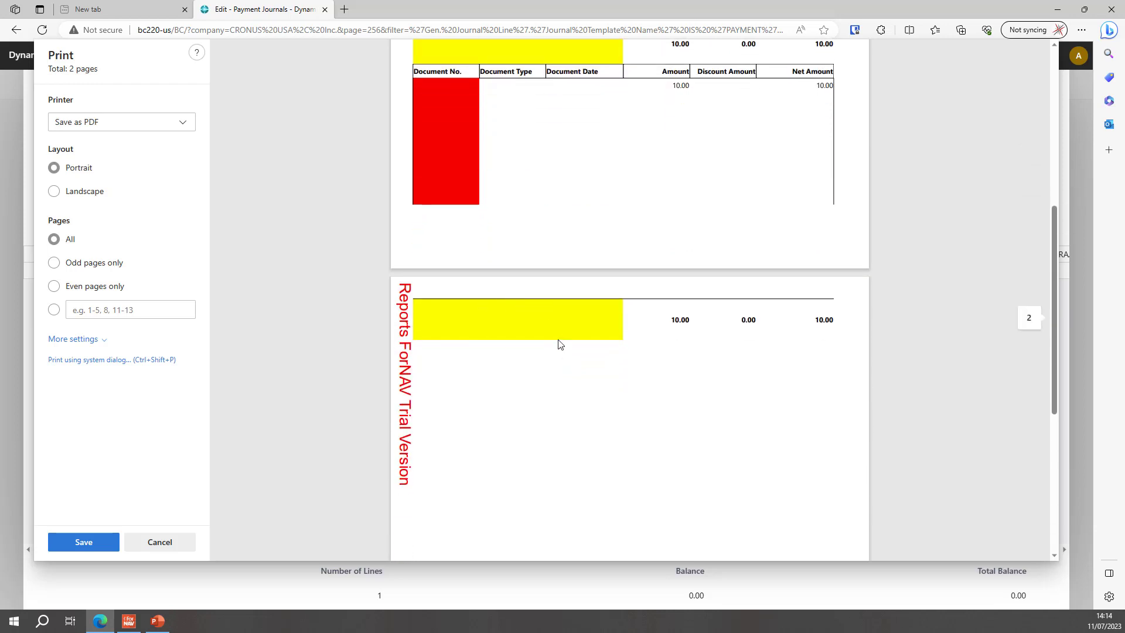
{"action": "scroll", "coordinate": [776, 339], "scroll_direction": "down", "scroll_amount": 6}
{"action": "scroll", "coordinate": [776, 336], "scroll_direction": "up", "scroll_amount": 7}
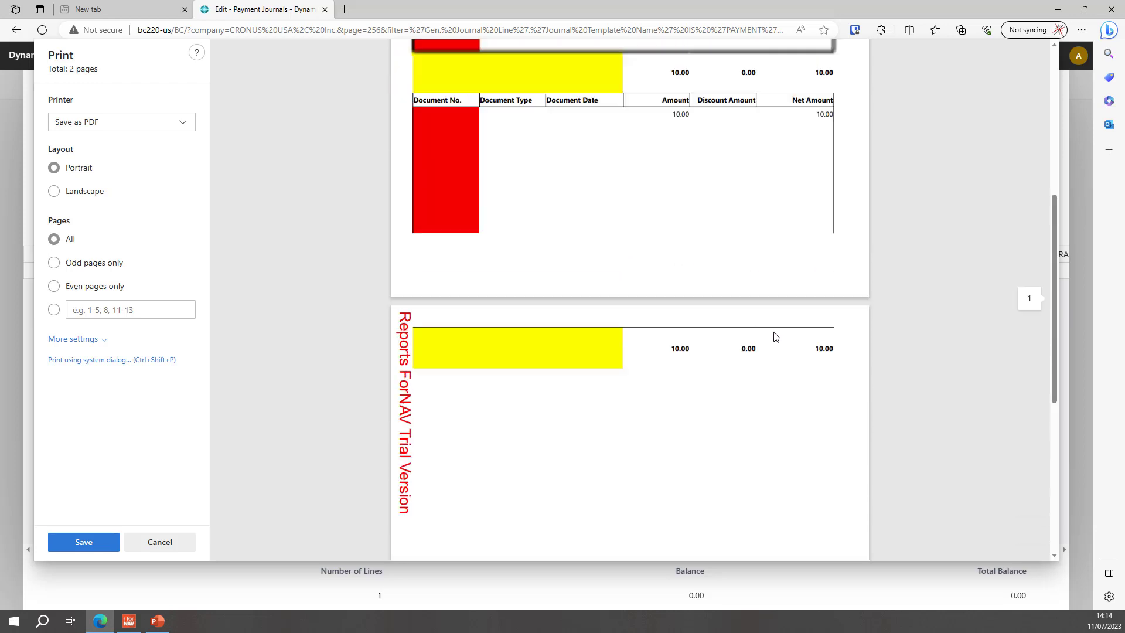
{"action": "scroll", "coordinate": [776, 337], "scroll_direction": "up", "scroll_amount": 2}
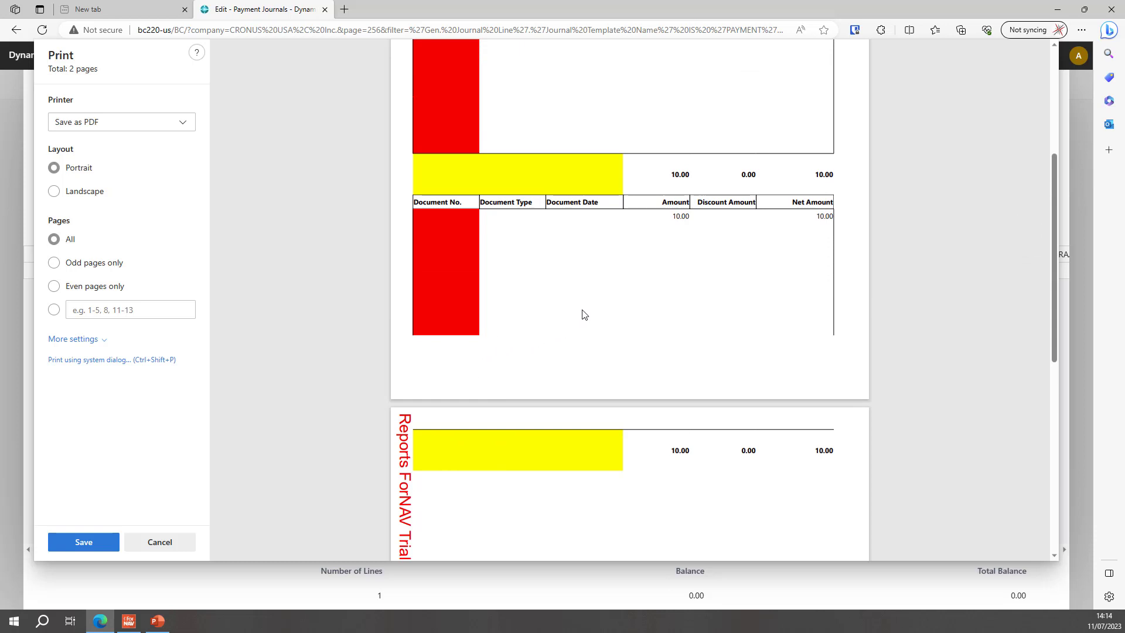
{"action": "scroll", "coordinate": [583, 315], "scroll_direction": "up", "scroll_amount": 1}
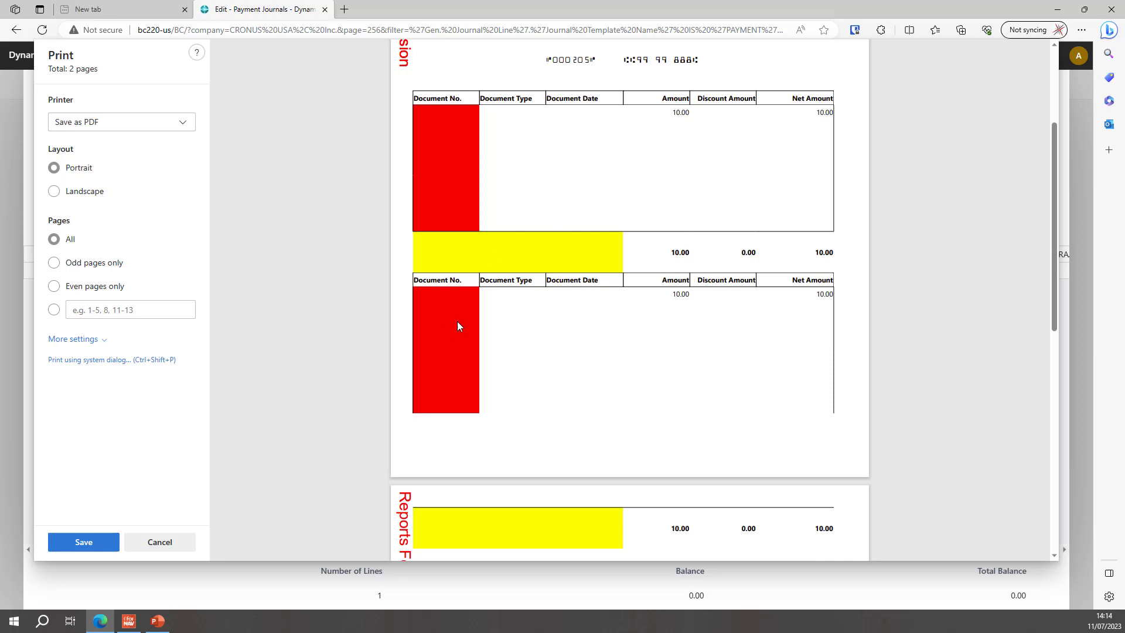
{"action": "scroll", "coordinate": [457, 327], "scroll_direction": "up", "scroll_amount": 2}
{"action": "left_click", "coordinate": [160, 542]}
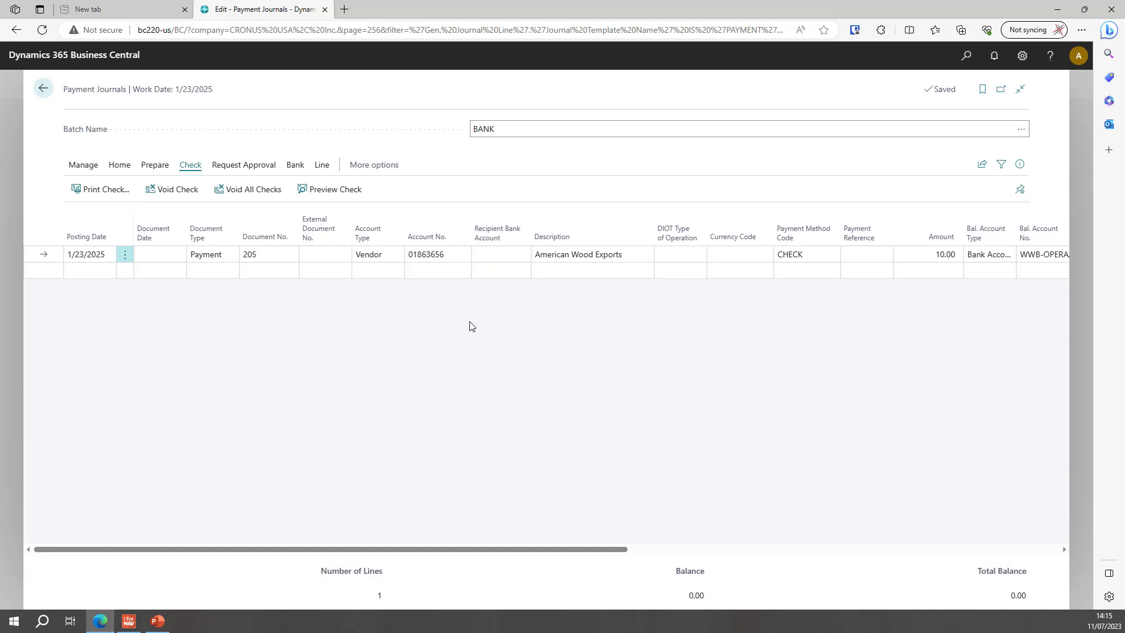
- Go back to the US Check layout in ForNAV Designer and select its Check section band
{"action": "scroll", "coordinate": [469, 325], "scroll_direction": "right", "scroll_amount": 3}
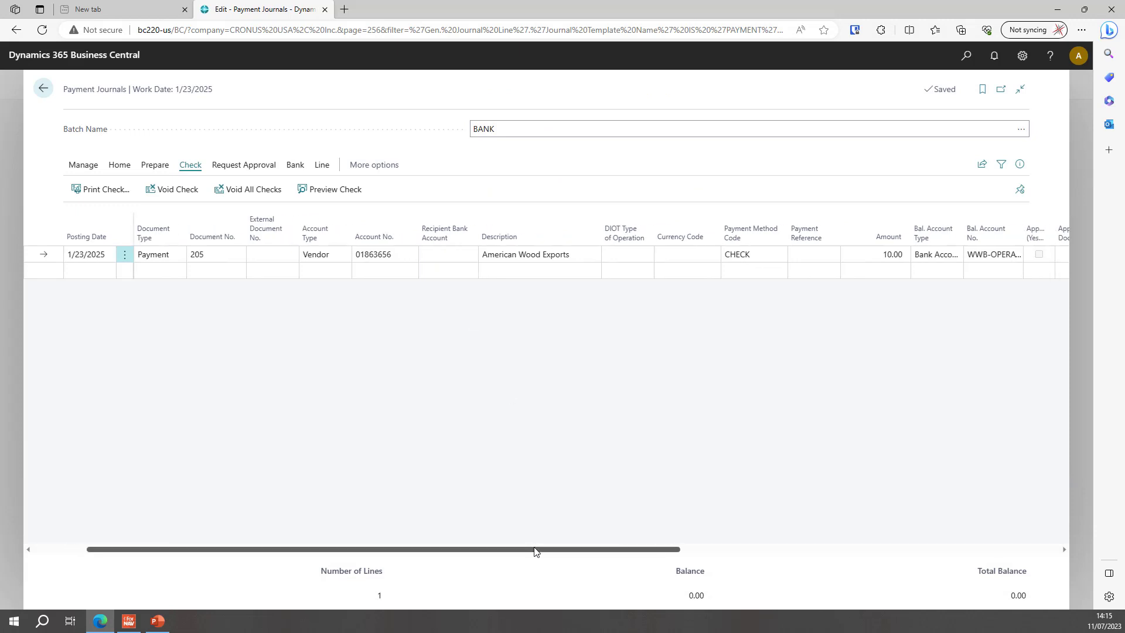
{"action": "left_click_drag", "start_coordinate": [493, 549], "coordinate": [455, 550]}
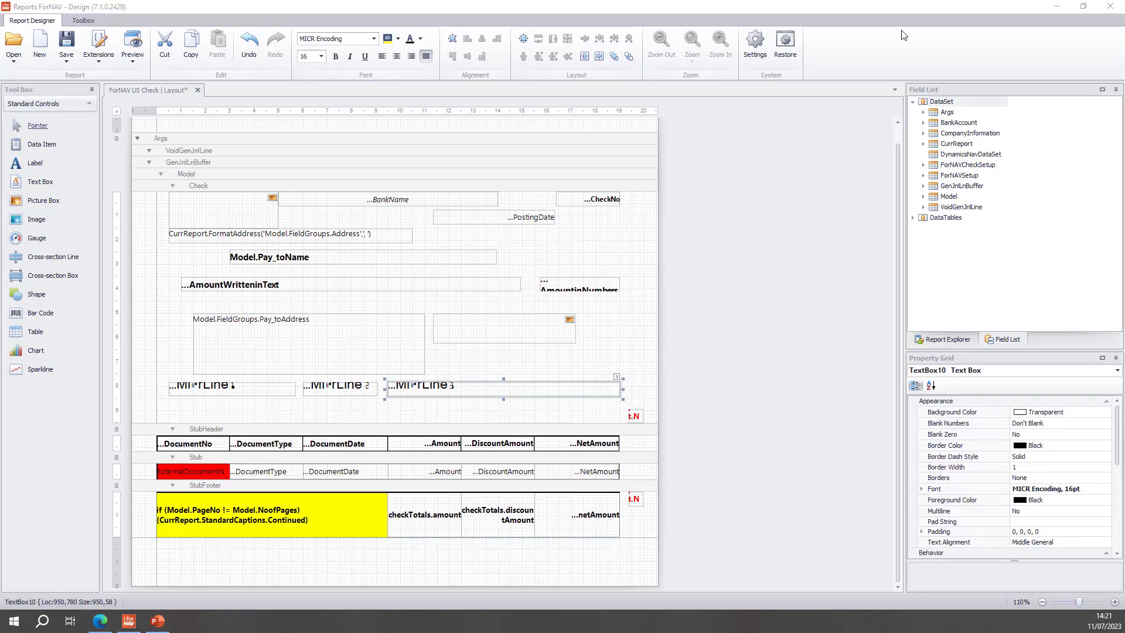
{"action": "mouse_move", "coordinate": [624, 296]}
{"action": "left_click", "coordinate": [410, 407]}
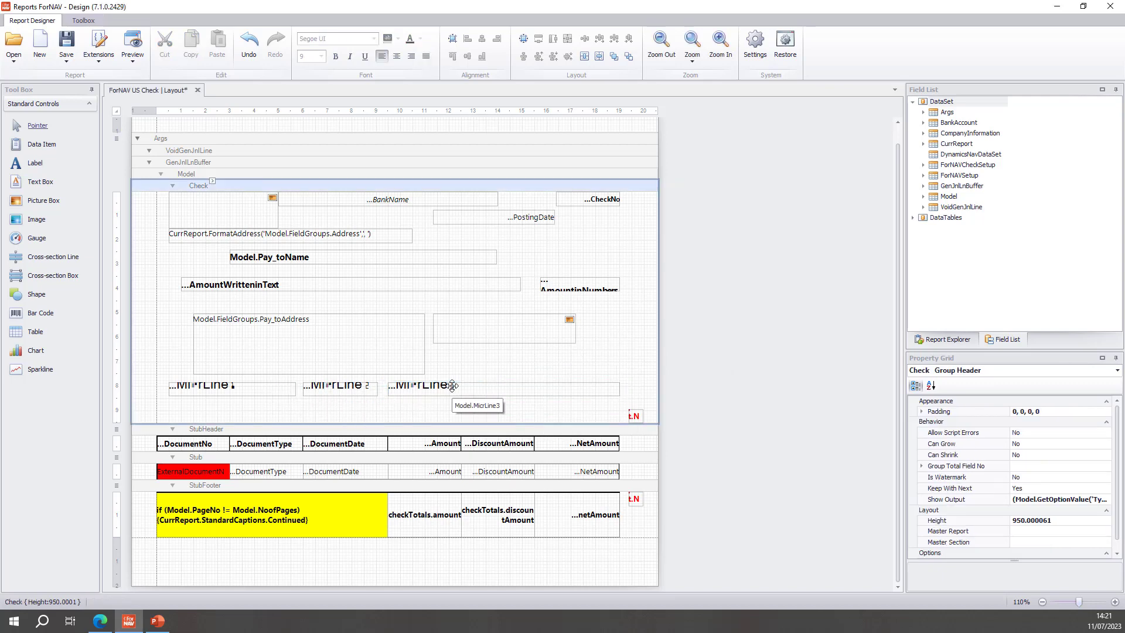
- Add a new text box below MicrLine3 and copy MicrLine3's Model.MicrLine3 source expression
{"action": "left_click", "coordinate": [486, 388]}
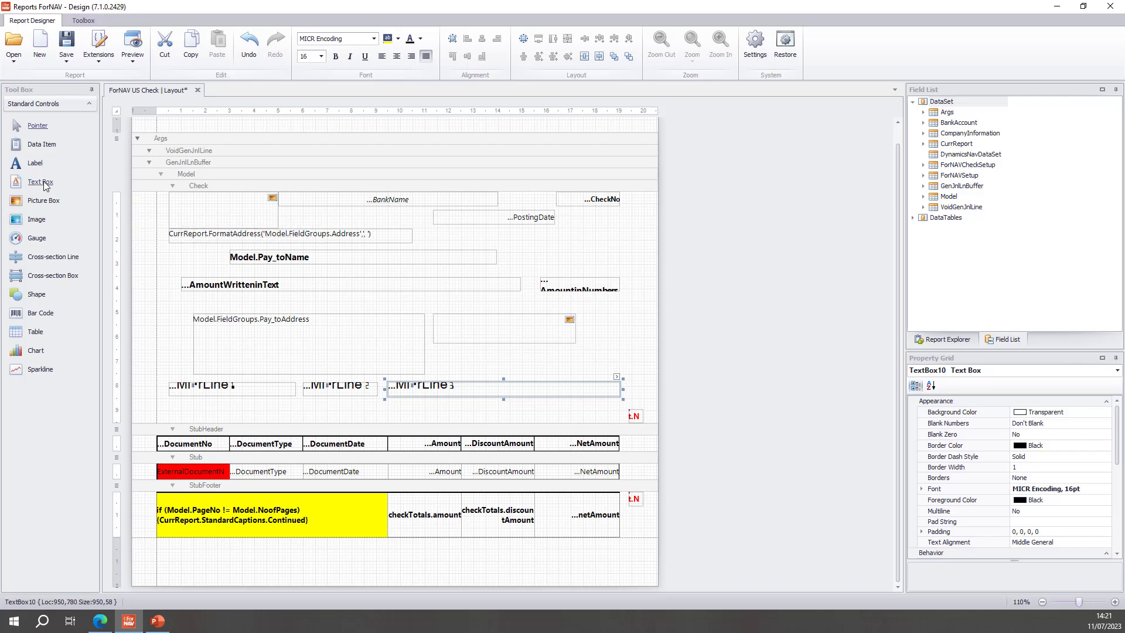
{"action": "left_click_drag", "start_coordinate": [41, 182], "coordinate": [624, 410]}
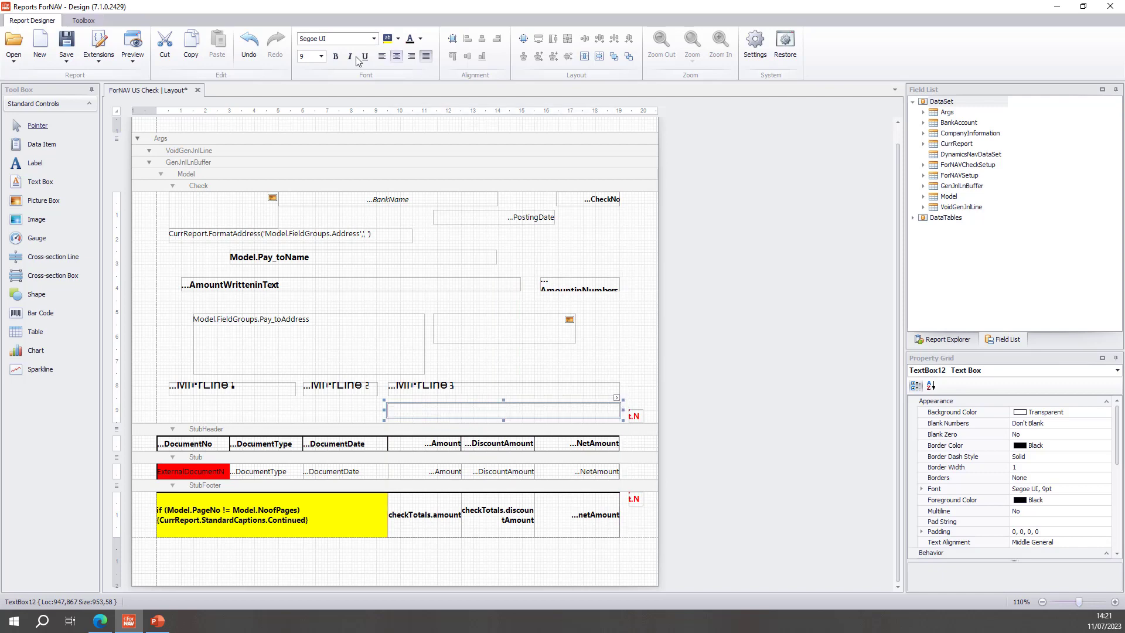
{"action": "left_click", "coordinate": [440, 360]}
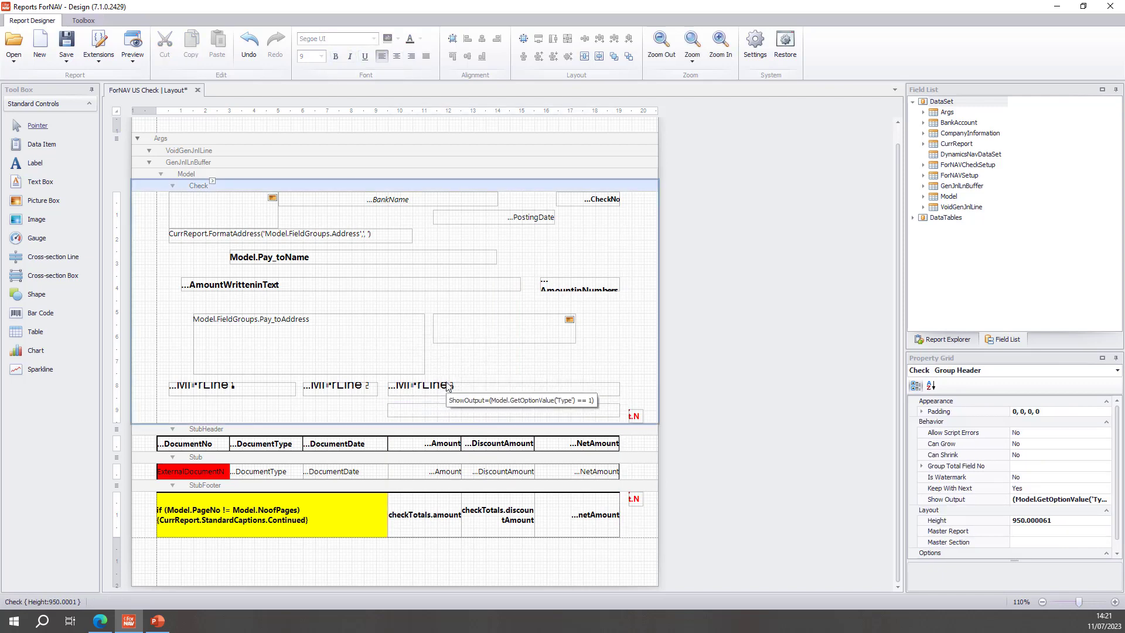
{"action": "left_click", "coordinate": [445, 381]}
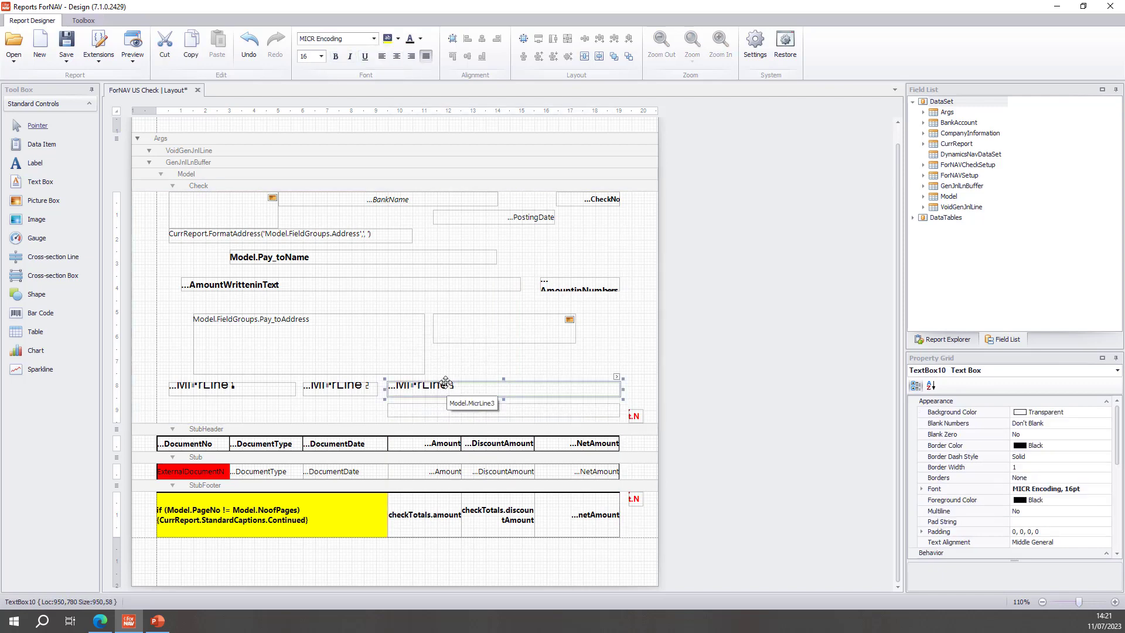
{"action": "left_click", "coordinate": [616, 377]}
{"action": "left_click_drag", "start_coordinate": [743, 401], "coordinate": [657, 402]}
{"action": "key", "text": "ctrl+c"}
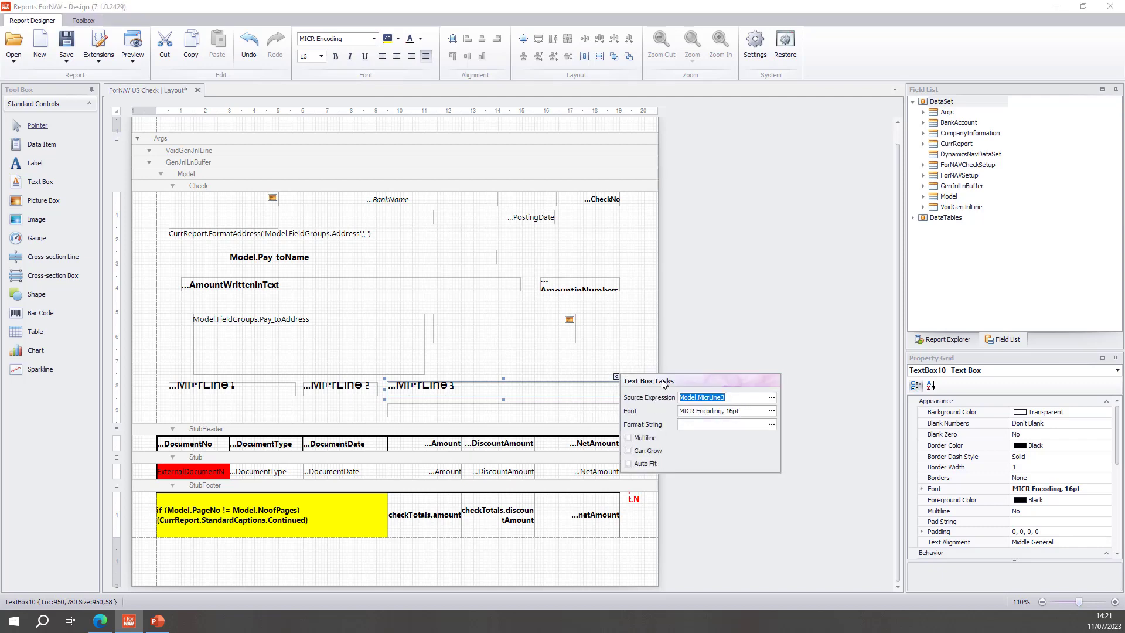
{"action": "left_click", "coordinate": [615, 375]}
- Set the new text box's source to Model.MicrLine3 and save the layout
{"action": "left_click", "coordinate": [612, 399]}
{"action": "left_click", "coordinate": [617, 405]}
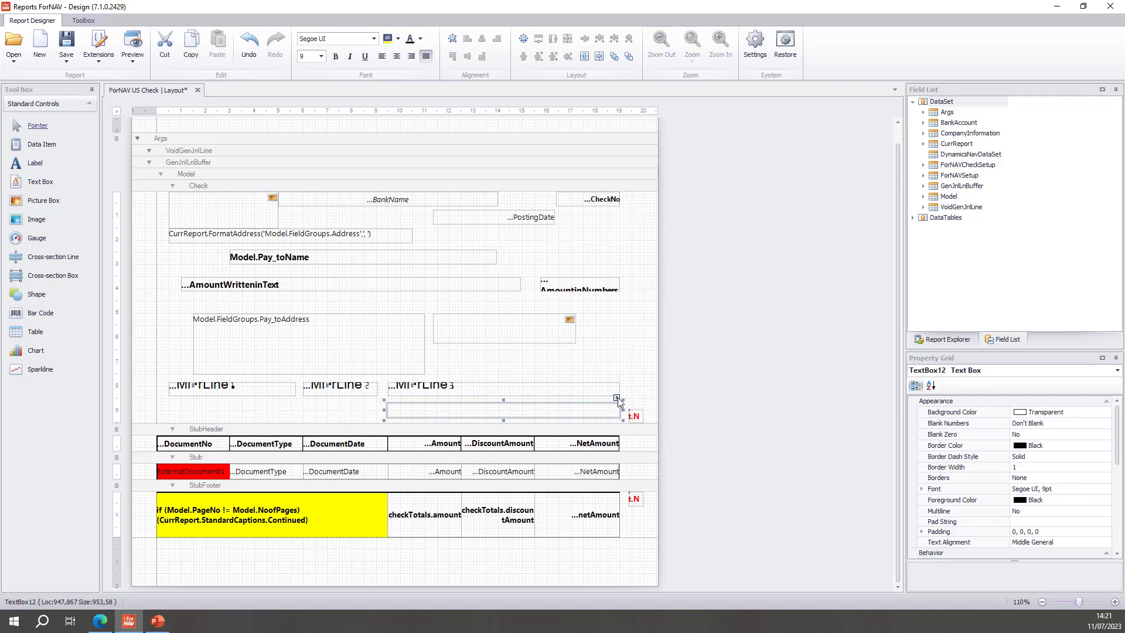
{"action": "left_click", "coordinate": [617, 399]}
{"action": "key", "text": "ctrl+v"}
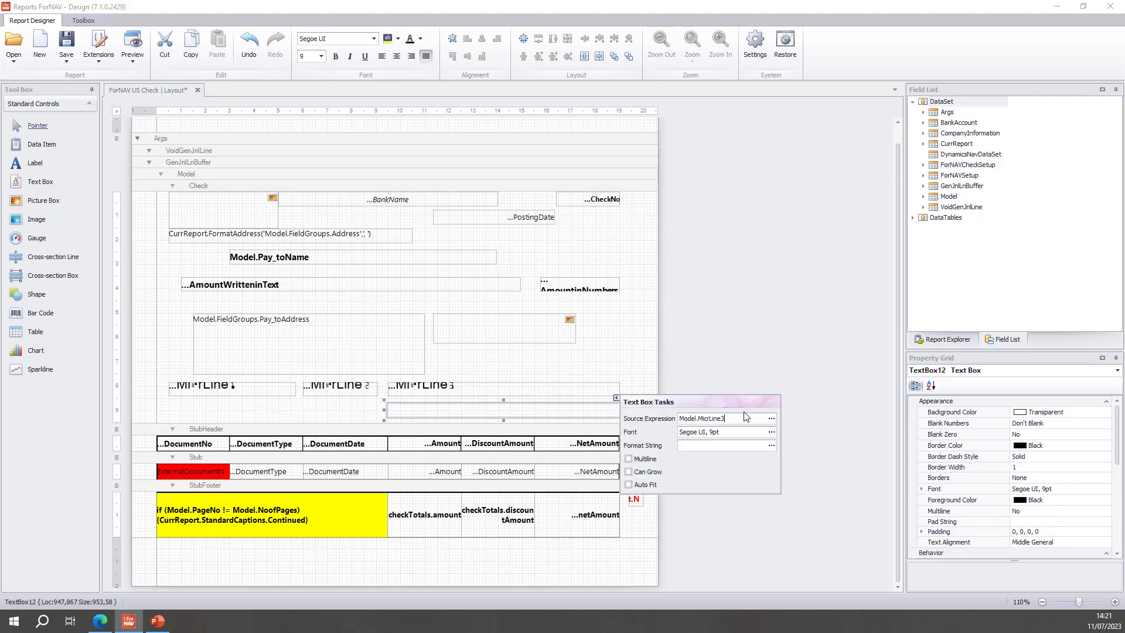
{"action": "left_click", "coordinate": [613, 364]}
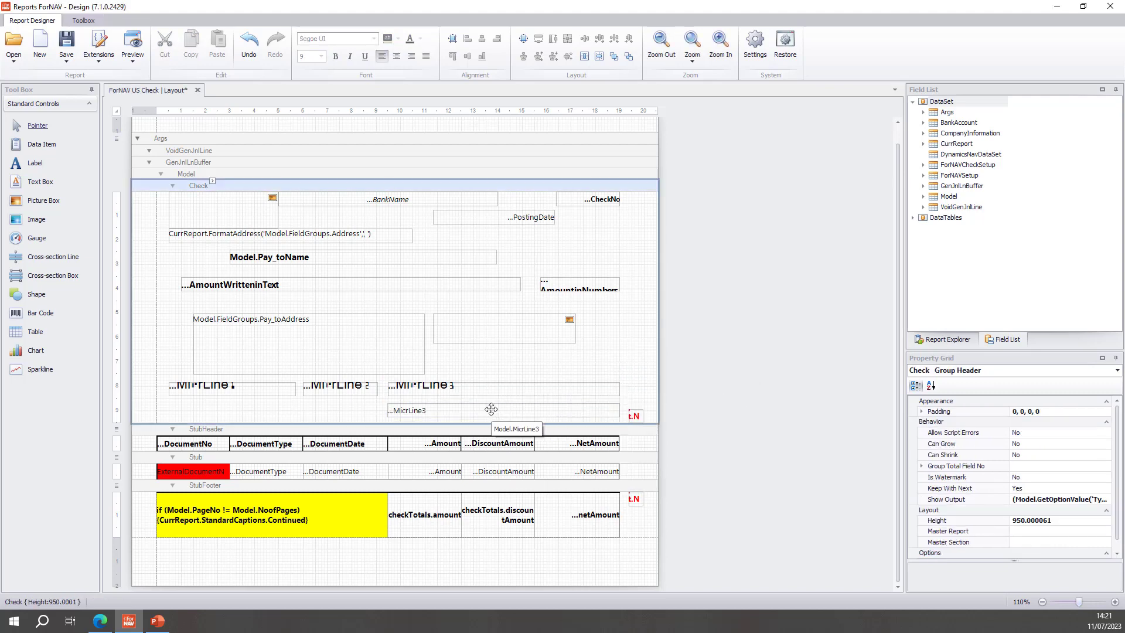
{"action": "left_click", "coordinate": [66, 44]}
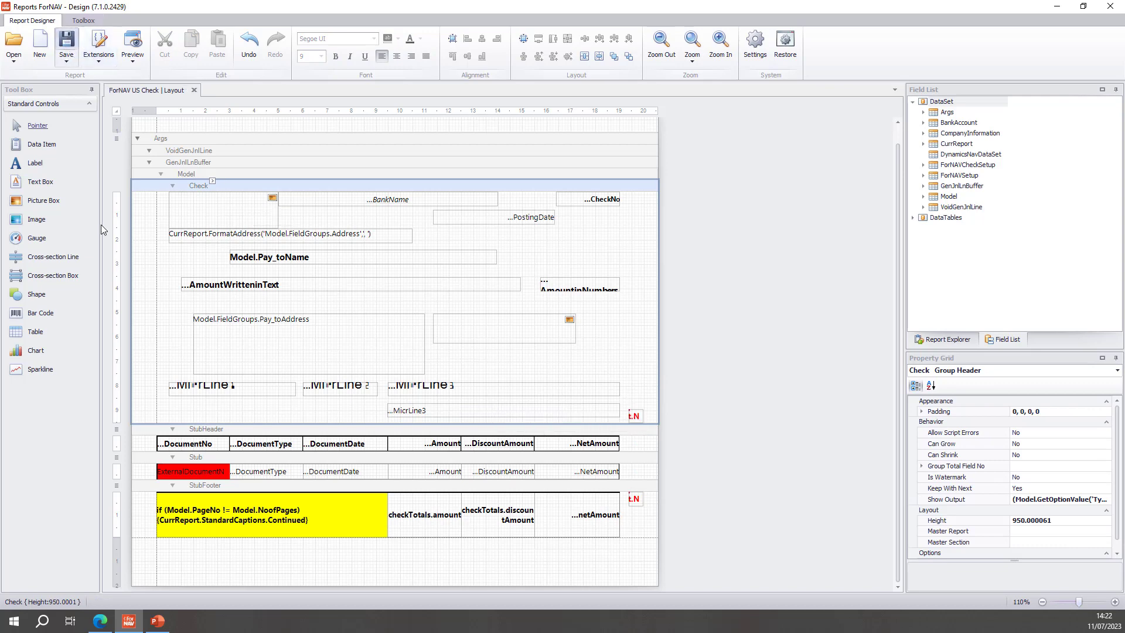
- Print the American Wood Exports payment as check 208 from the payment journal
{"action": "left_click", "coordinate": [109, 622]}
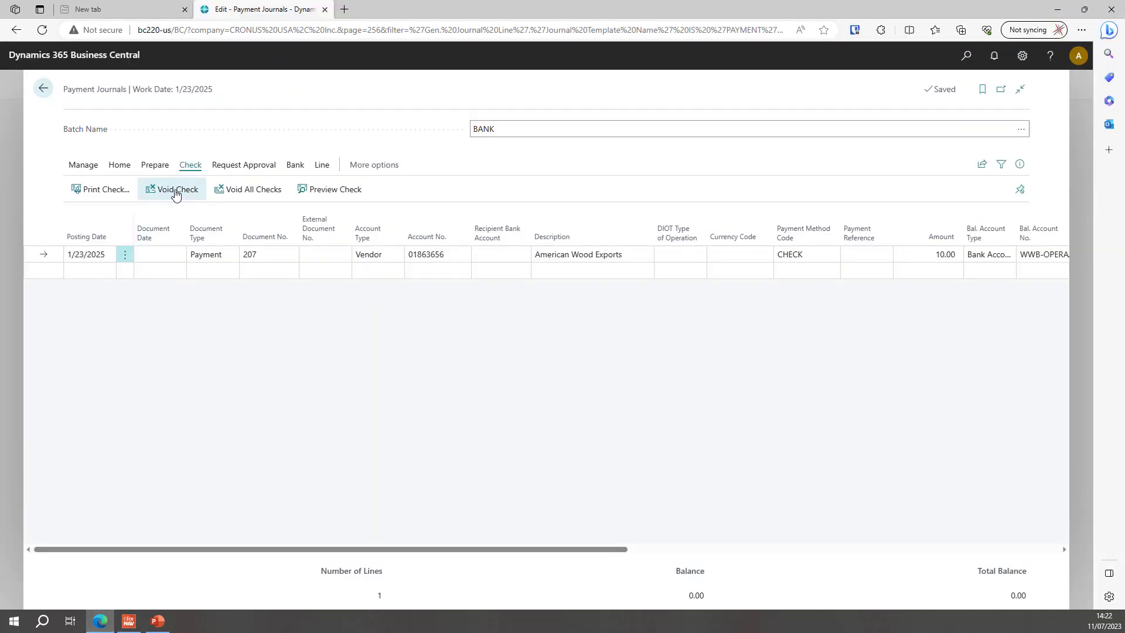
{"action": "left_click", "coordinate": [103, 194]}
{"action": "left_click", "coordinate": [563, 562]}
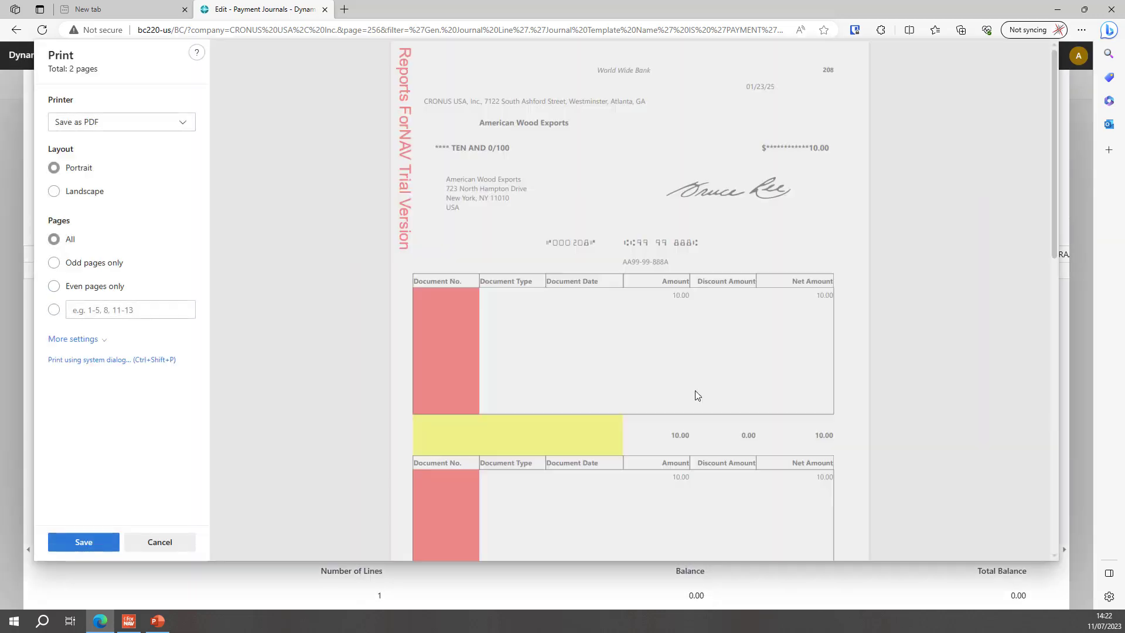
- Inspect the MICR symbols and the plain-text copy in the preview, then cancel
{"action": "scroll", "coordinate": [673, 315], "scroll_direction": "up", "scroll_amount": 4, "text": "ctrl"}
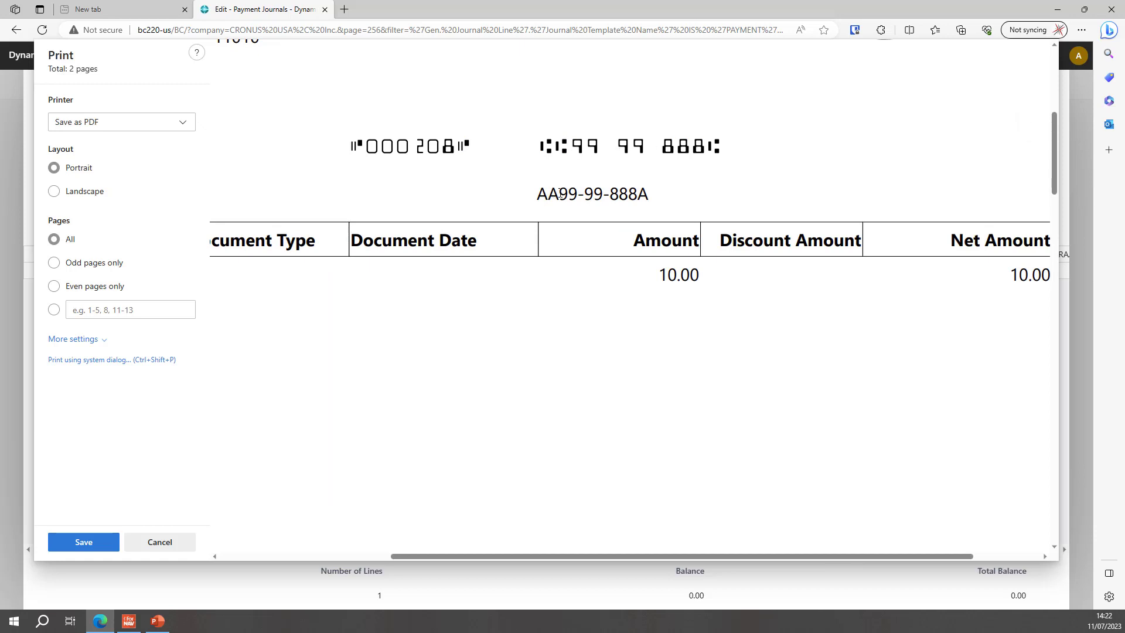
{"action": "left_click_drag", "start_coordinate": [560, 194], "coordinate": [631, 198]}
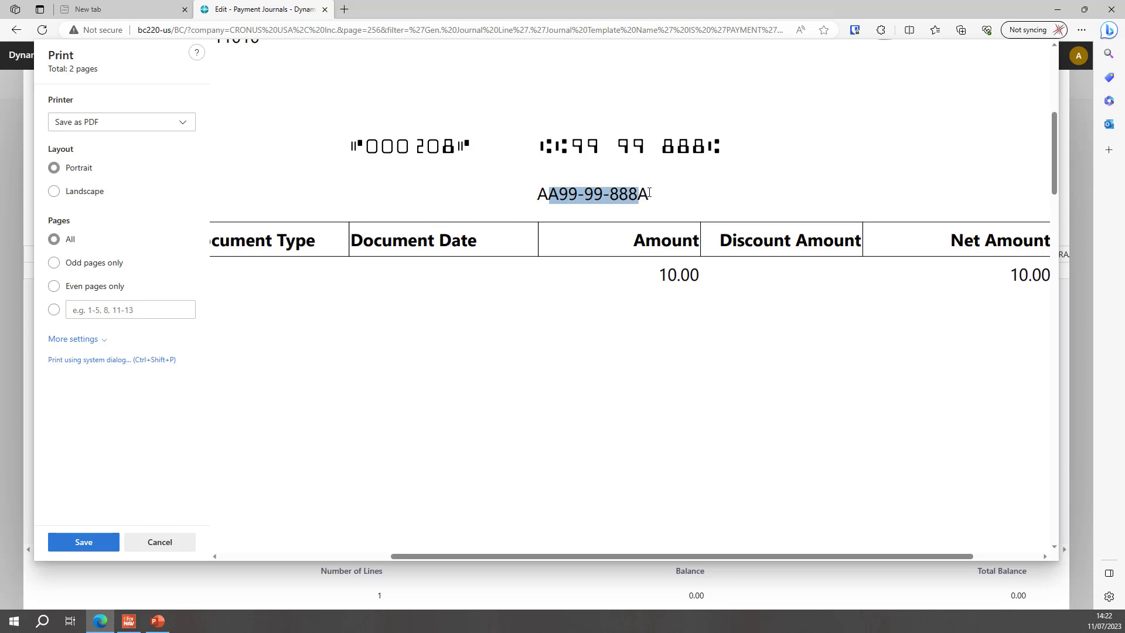
{"action": "left_click", "coordinate": [623, 182]}
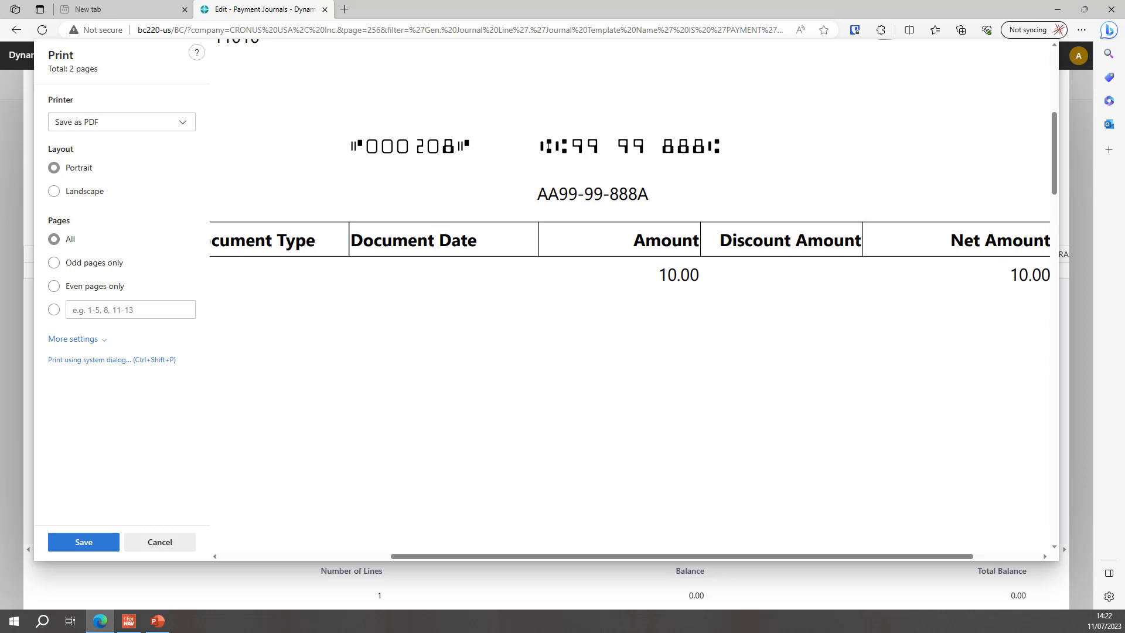
{"action": "left_click_drag", "start_coordinate": [546, 141], "coordinate": [560, 144]}
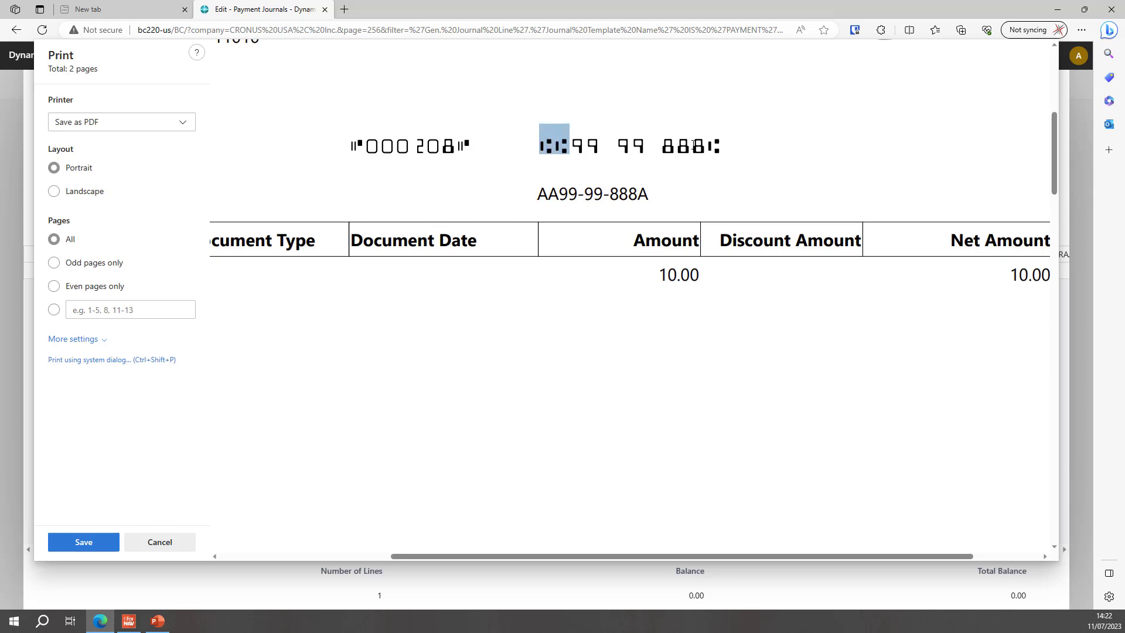
{"action": "left_click_drag", "start_coordinate": [707, 144], "coordinate": [717, 146]}
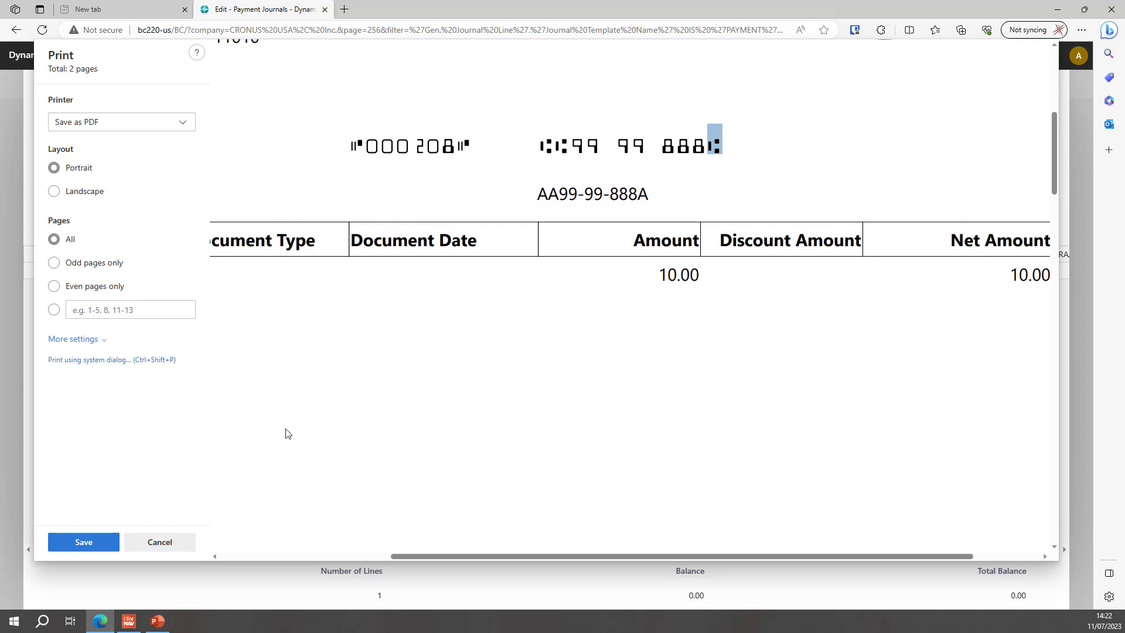
{"action": "left_click", "coordinate": [156, 542]}
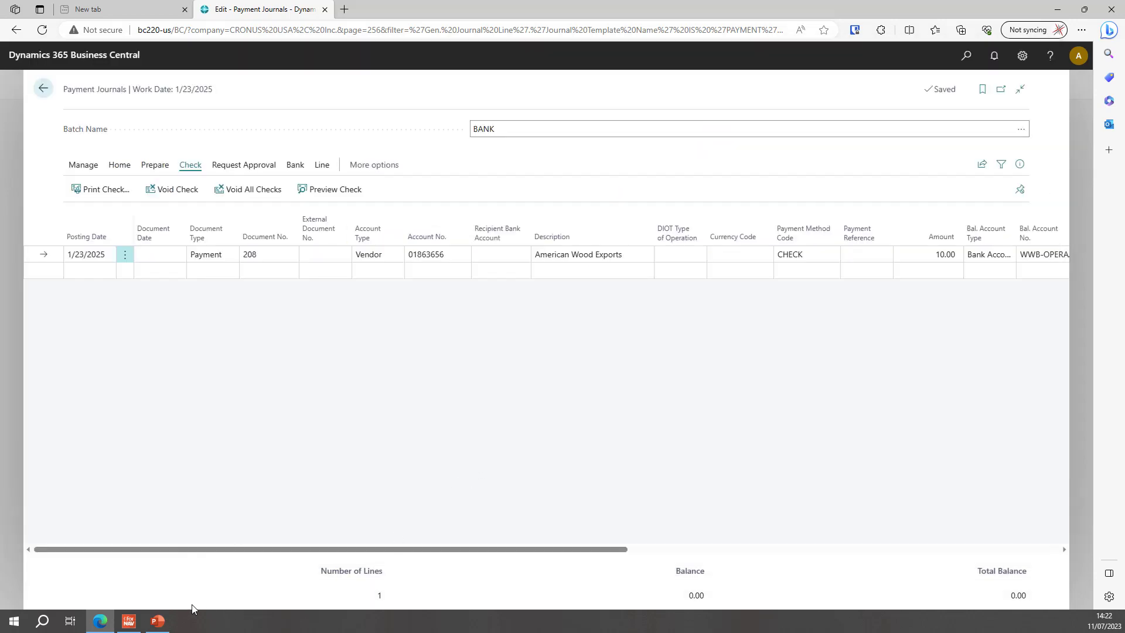
- Open the MicrLine3 text box's expression and delete the existing Model.MicrLine3 expression
{"action": "left_click", "coordinate": [129, 620]}
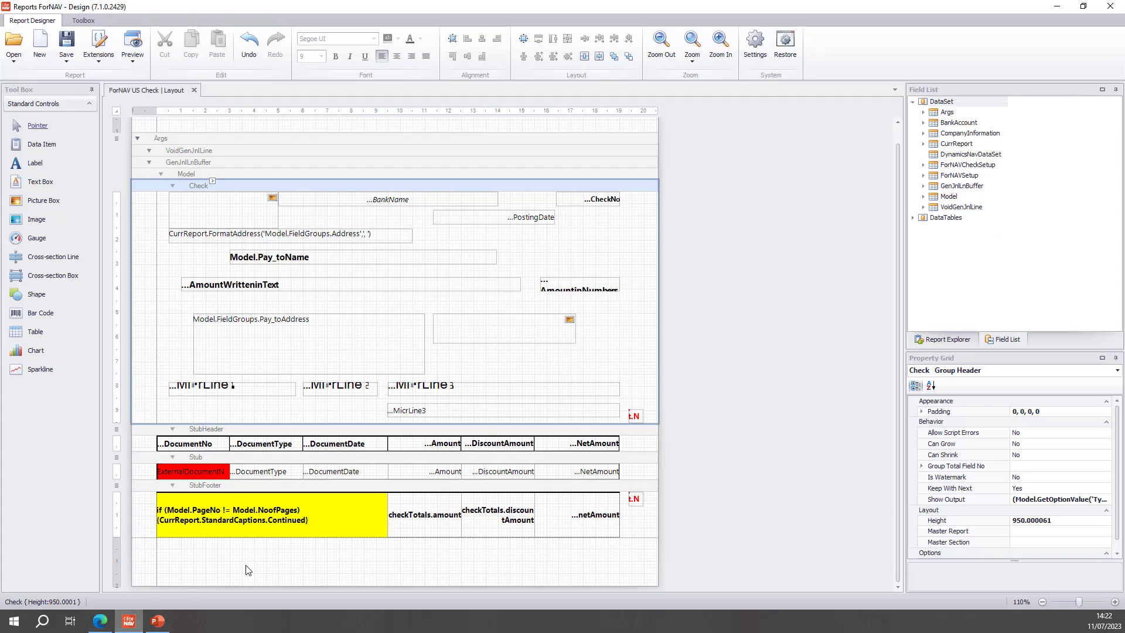
{"action": "left_click", "coordinate": [583, 389]}
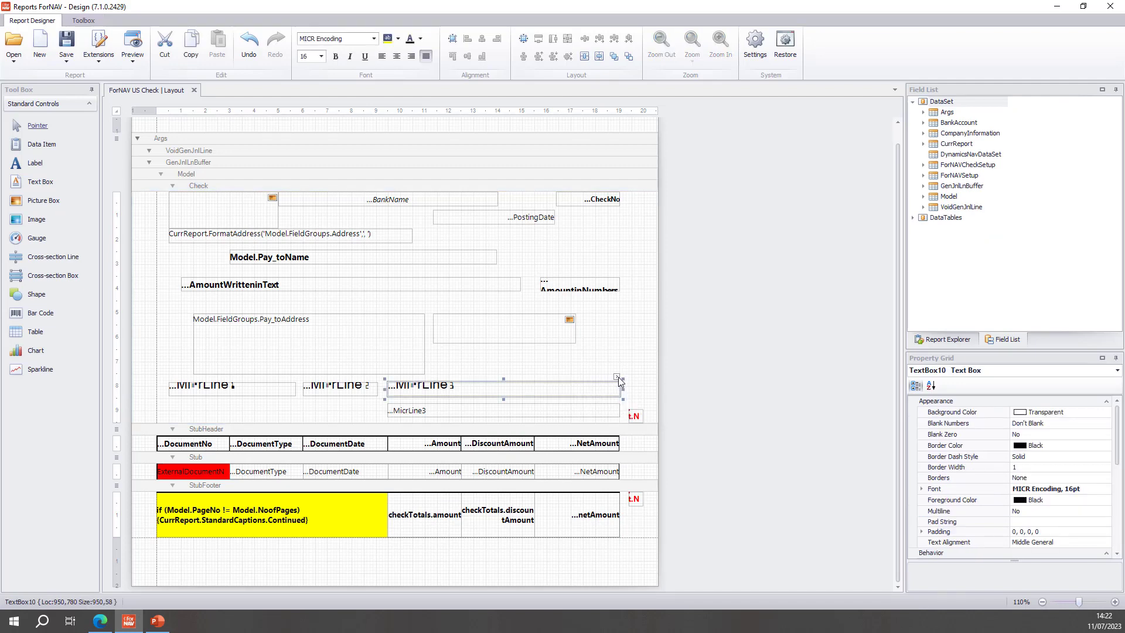
{"action": "left_click", "coordinate": [620, 380]}
{"action": "left_click", "coordinate": [774, 399]}
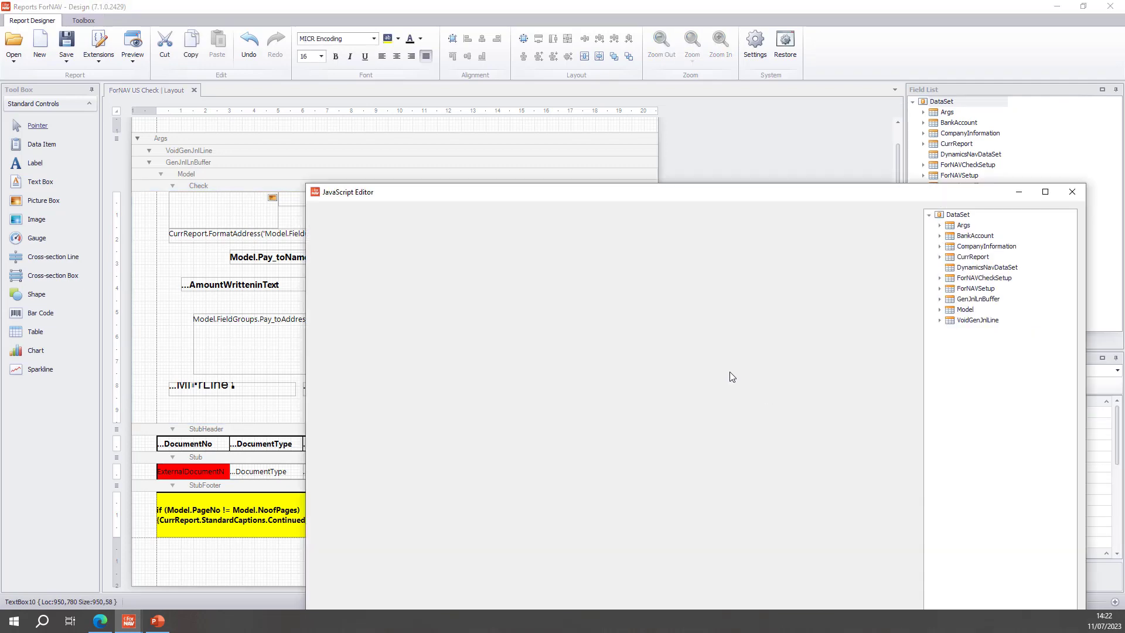
{"action": "key", "text": "Escape"}
{"action": "left_click", "coordinate": [772, 397]}
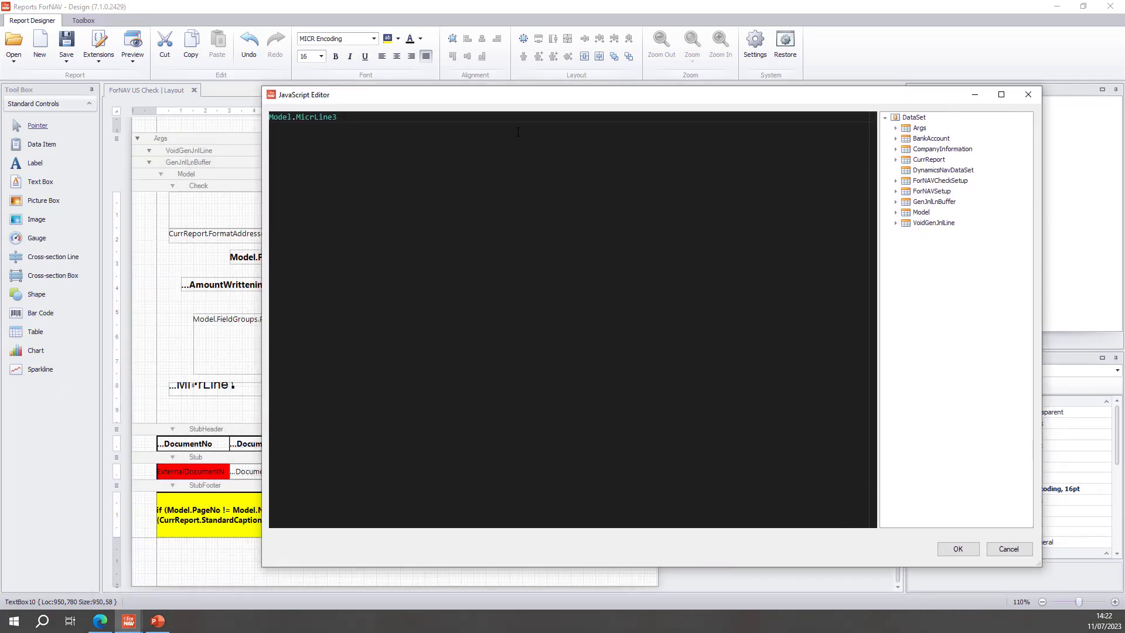
{"action": "key", "text": "ctrl+a"}
{"action": "key", "text": "Delete"}
- Enter 'A' + Model.BankAccountNo + 'C' as the expression and save the check layout
{"action": "left_click", "coordinate": [896, 213]}
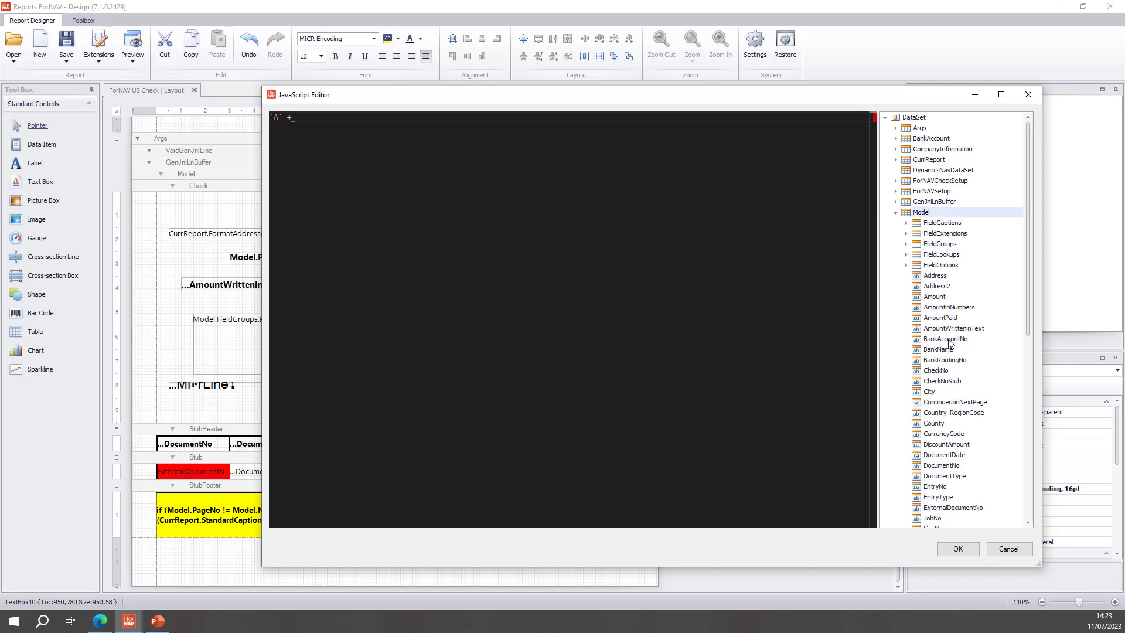
{"action": "double_click", "coordinate": [945, 338]}
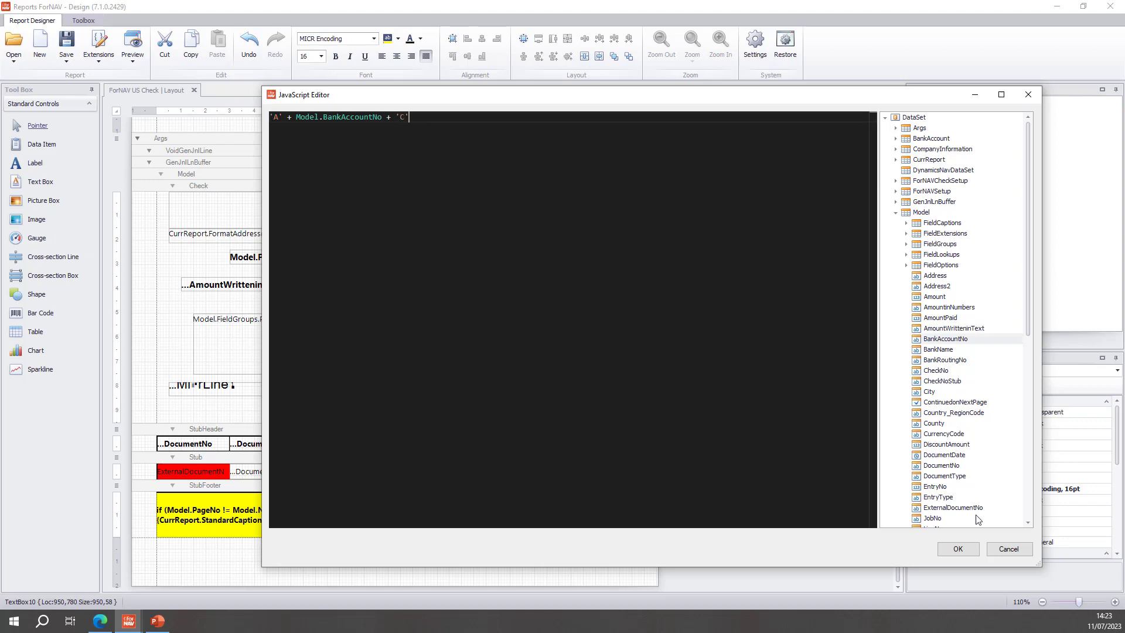
{"action": "left_click", "coordinate": [967, 552]}
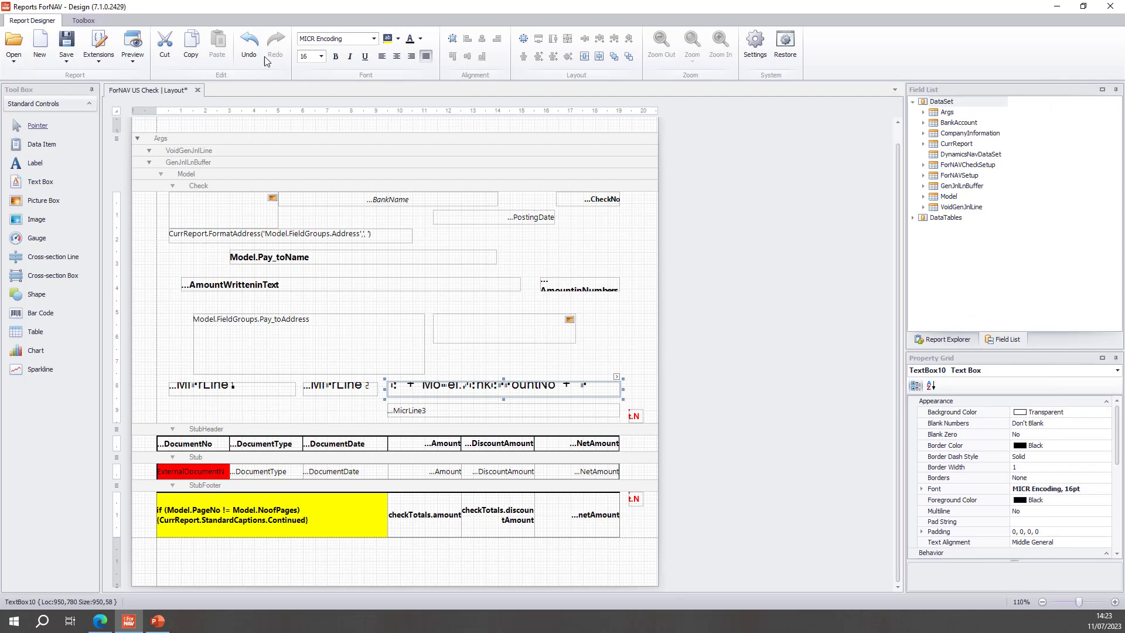
{"action": "left_click", "coordinate": [66, 42]}
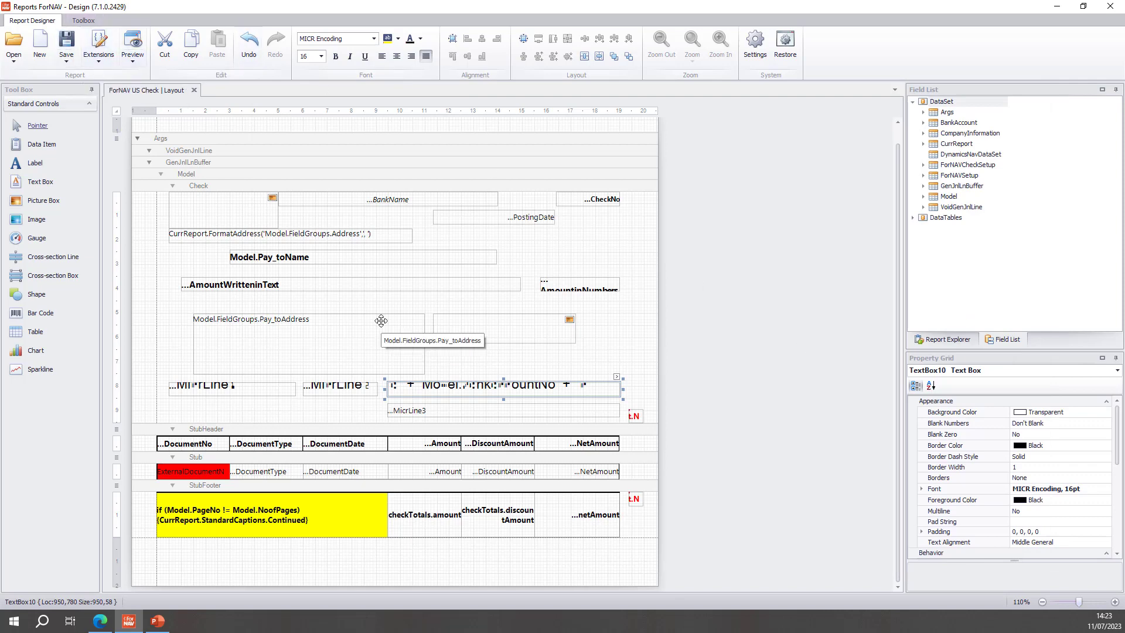
- Print the payment again from the payment journal as check 209
{"action": "left_click", "coordinate": [100, 621]}
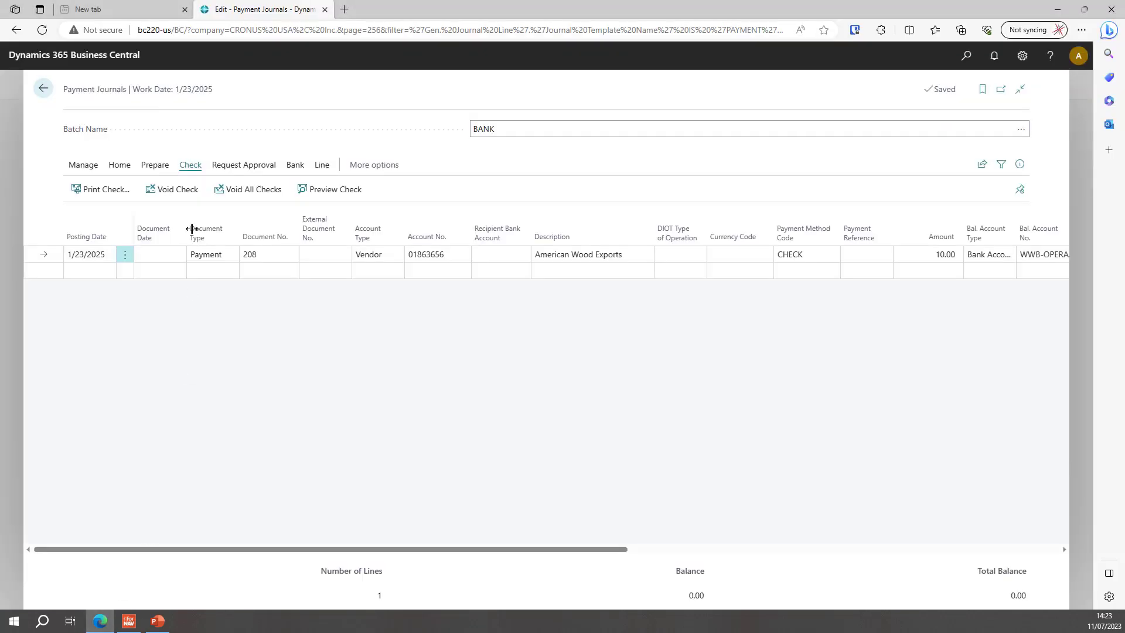
{"action": "left_click", "coordinate": [108, 190]}
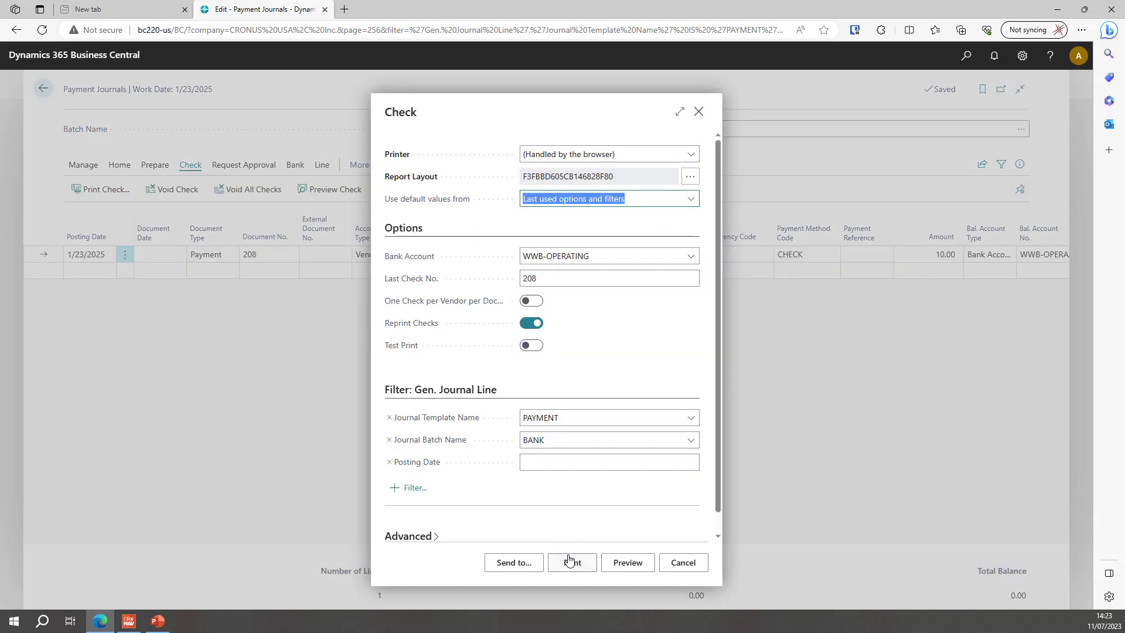
{"action": "left_click", "coordinate": [568, 560]}
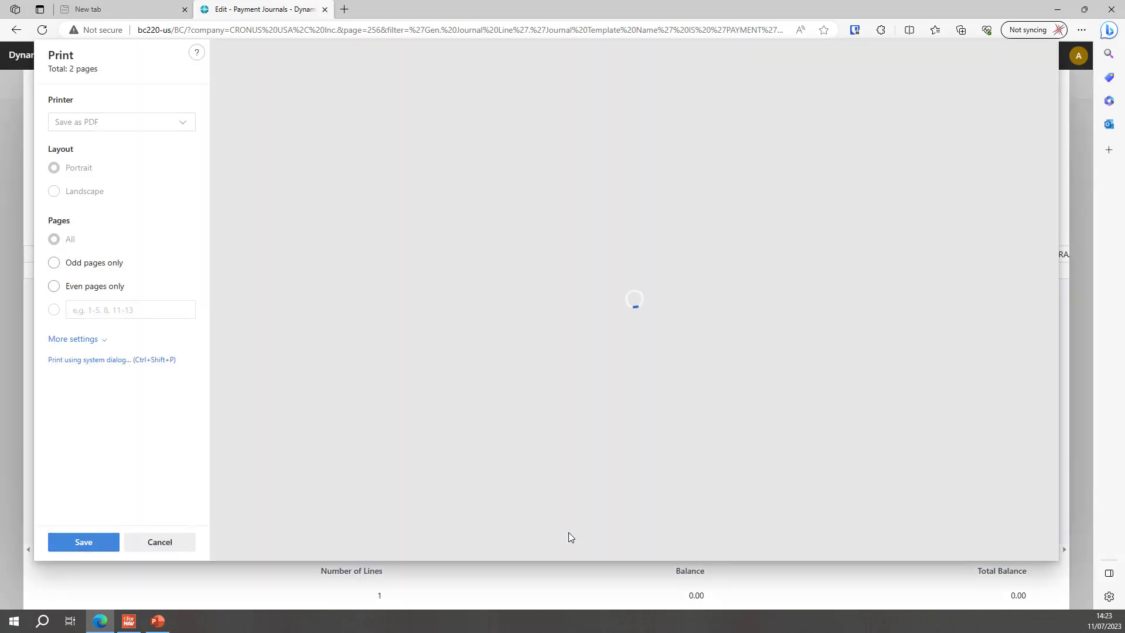
- Inspect the AA99-99-888A MICR line in the preview, then cancel without printing
{"action": "scroll", "coordinate": [643, 285], "scroll_direction": "up", "scroll_amount": 5}
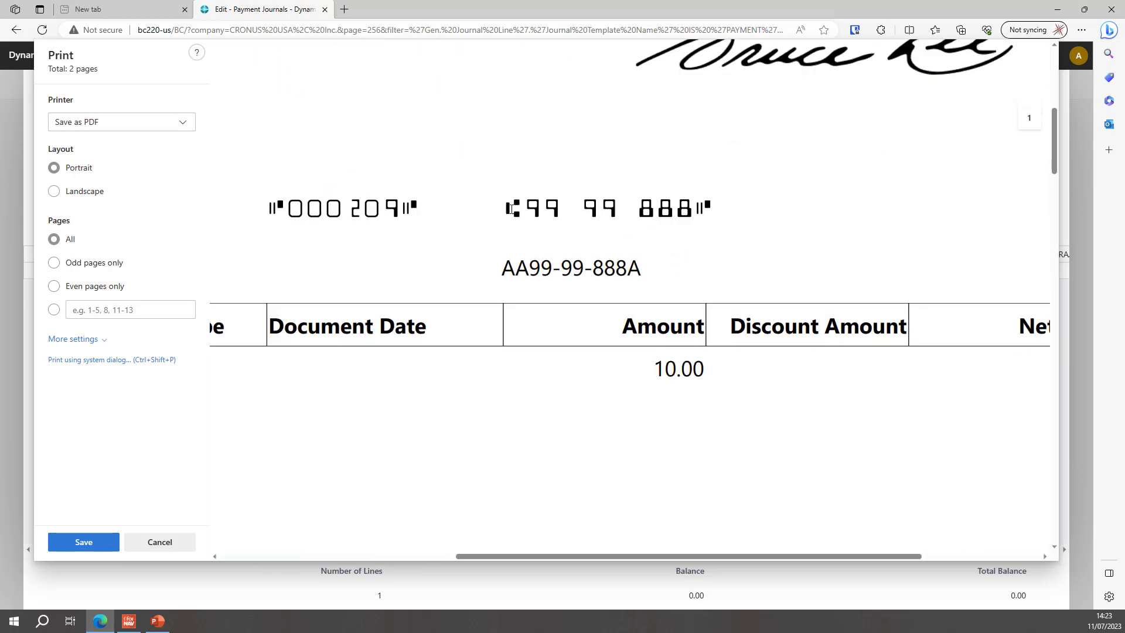
{"action": "left_click_drag", "start_coordinate": [510, 209], "coordinate": [714, 213]}
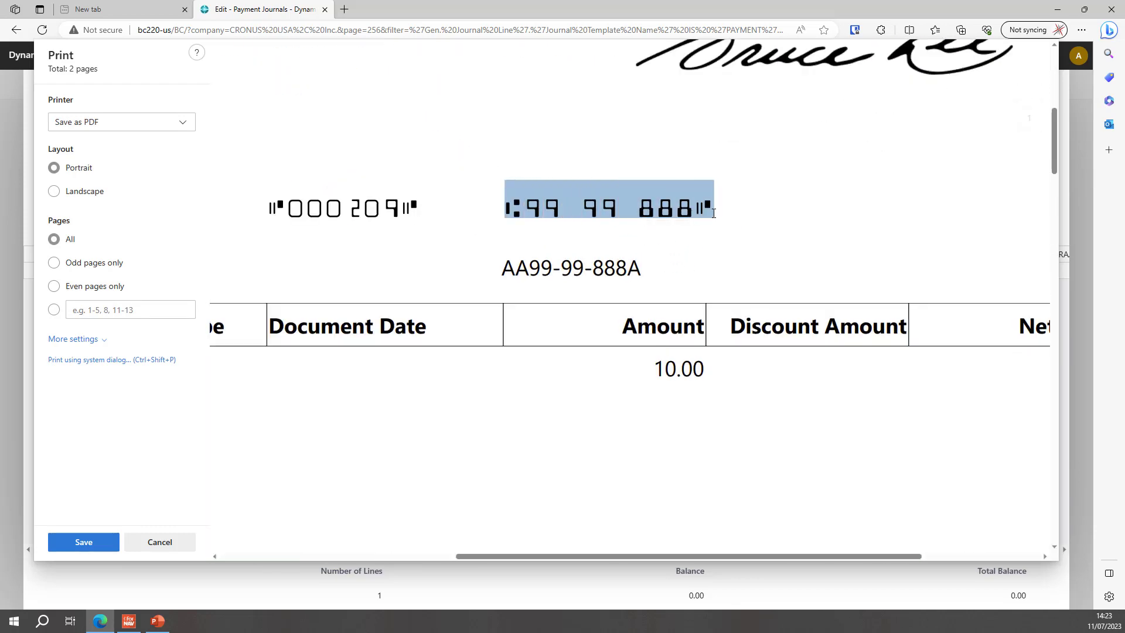
{"action": "double_click", "coordinate": [521, 207]}
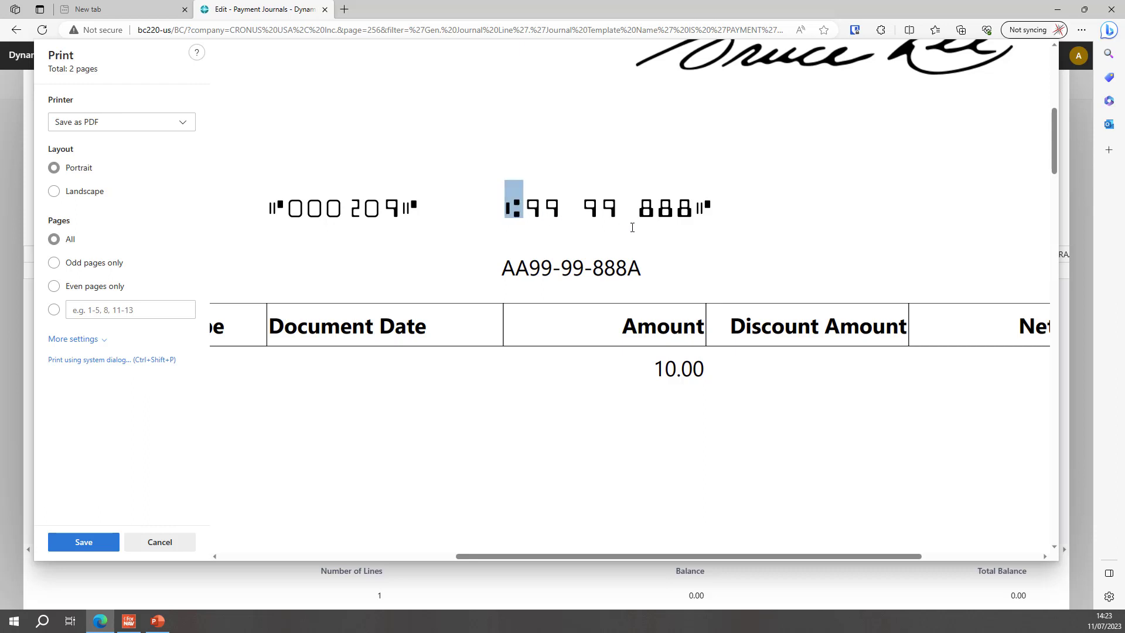
{"action": "double_click", "coordinate": [700, 209]}
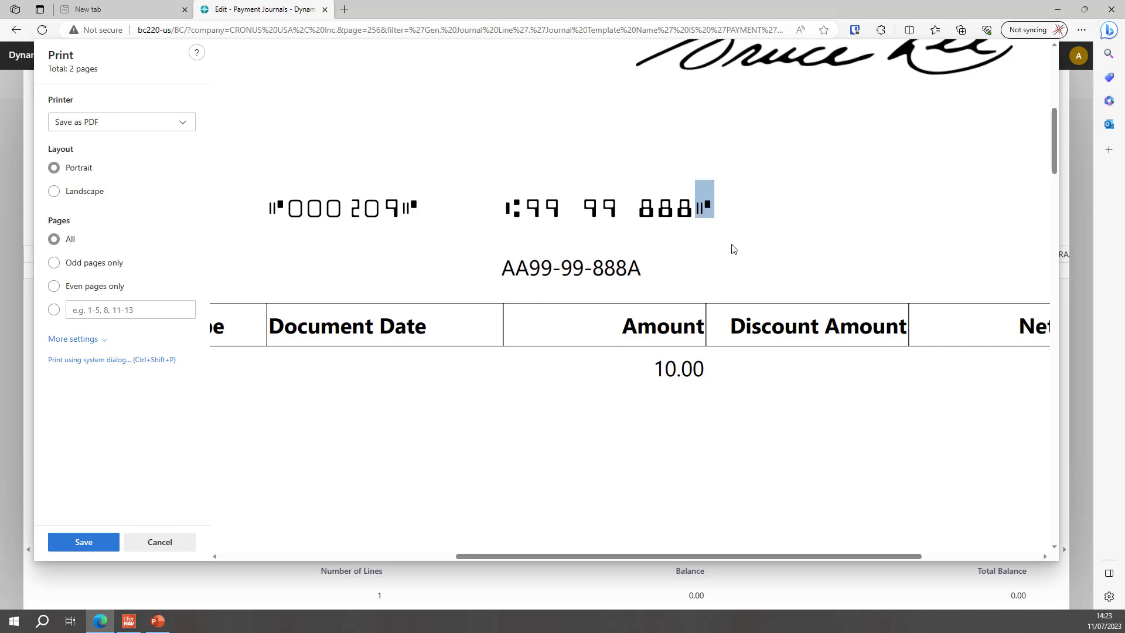
{"action": "left_click", "coordinate": [176, 542]}
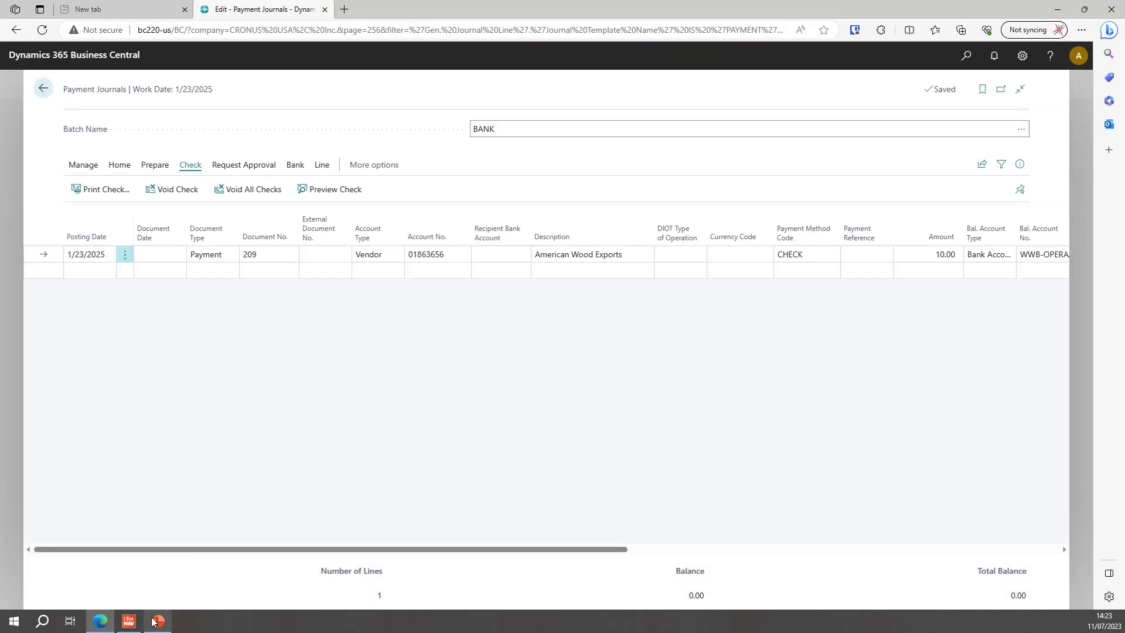
- Show PowerPoint slide 4, 'Check in bottom', then bring up the window switcher
{"action": "left_click", "coordinate": [155, 622]}
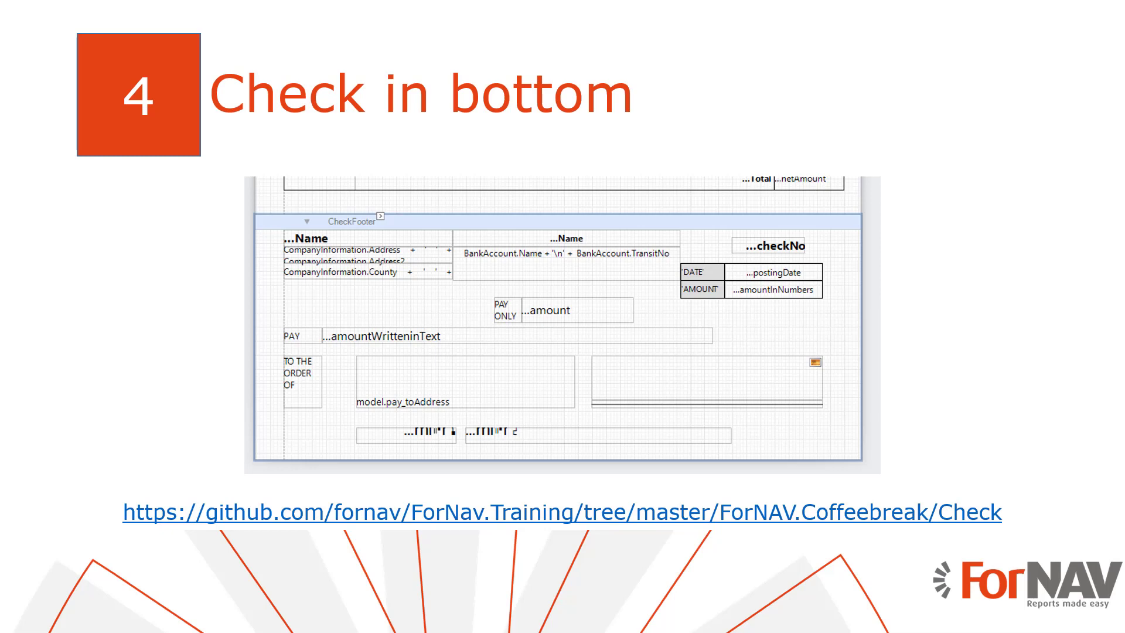
{"action": "key", "text": "super+Tab"}
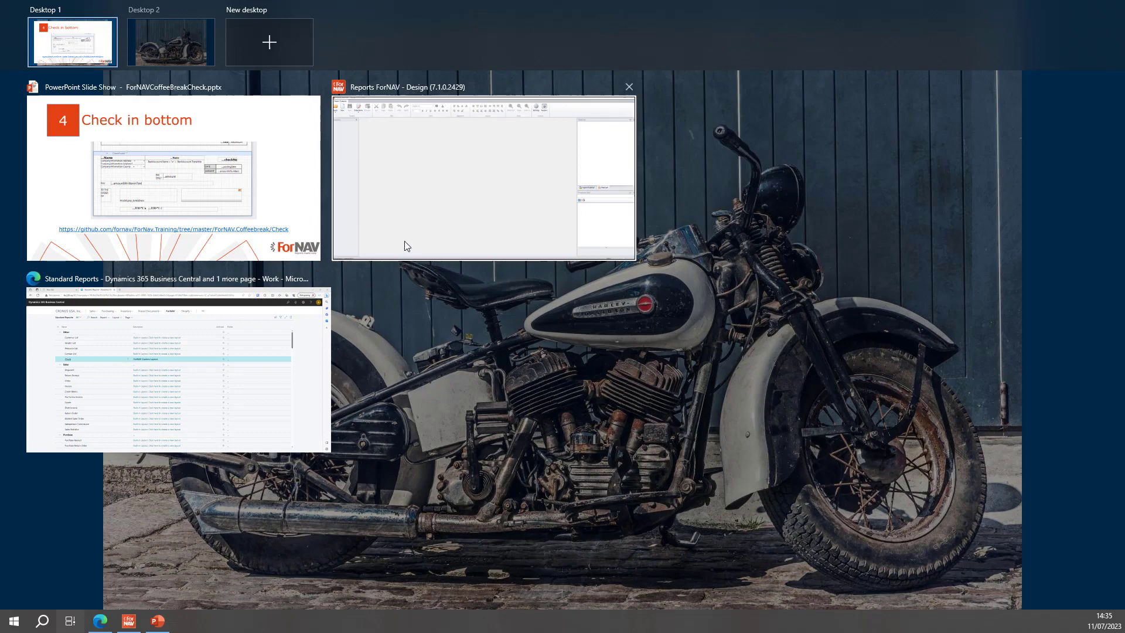
- Import Check in Bottom.docx as the Check report layout and download its design file
{"action": "left_click", "coordinate": [178, 332]}
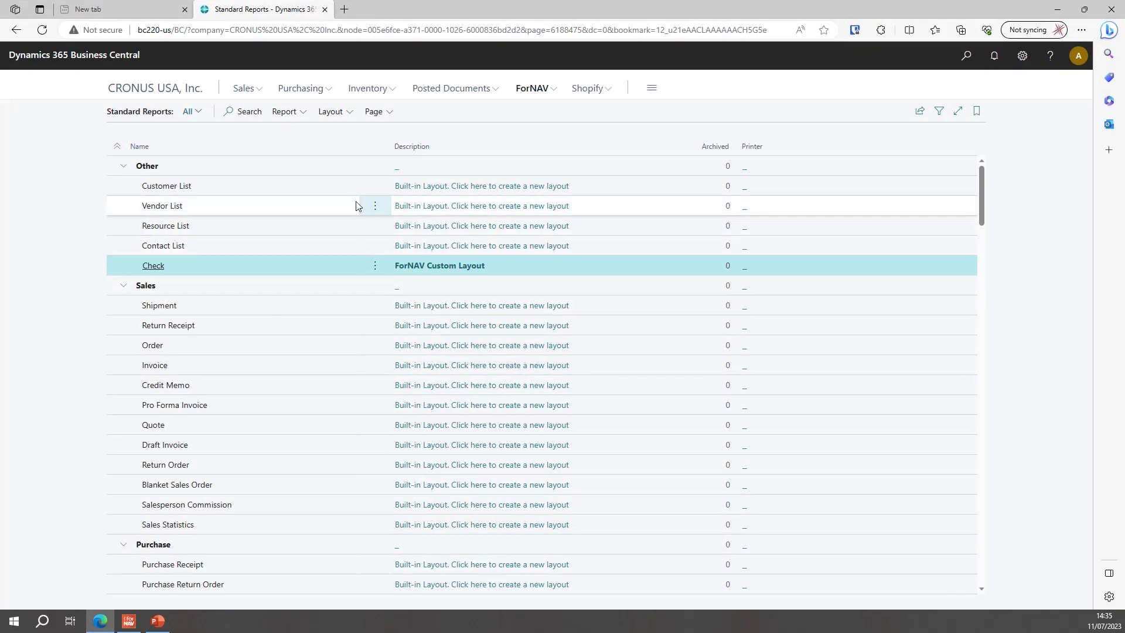
{"action": "left_click", "coordinate": [330, 111]}
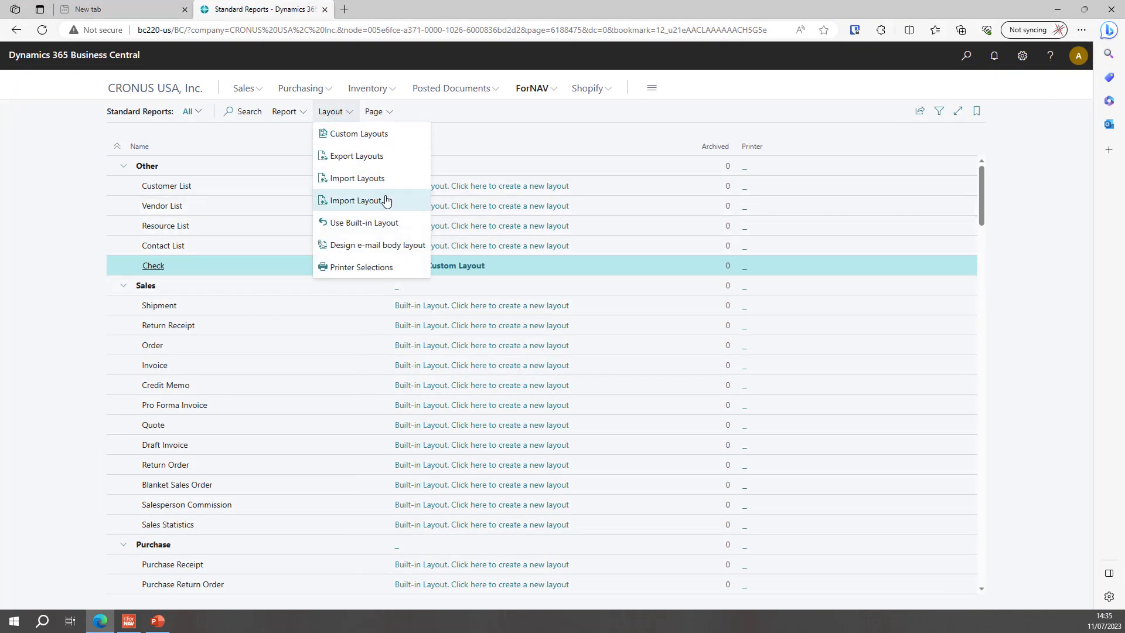
{"action": "left_click", "coordinate": [387, 201]}
{"action": "left_click", "coordinate": [503, 350]}
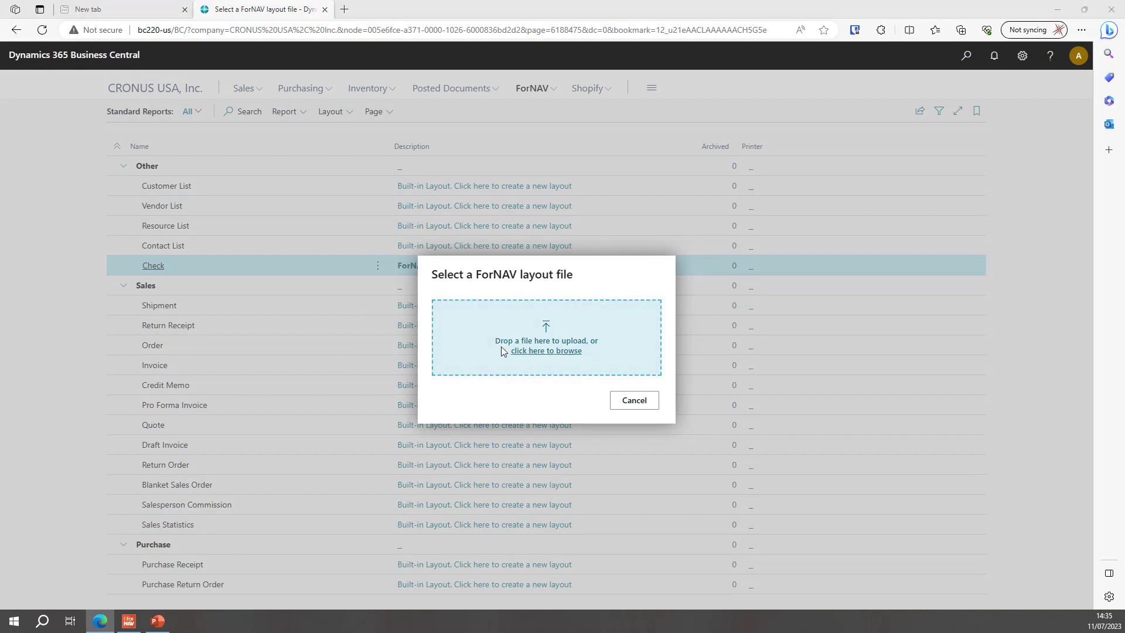
{"action": "left_click", "coordinate": [362, 132]}
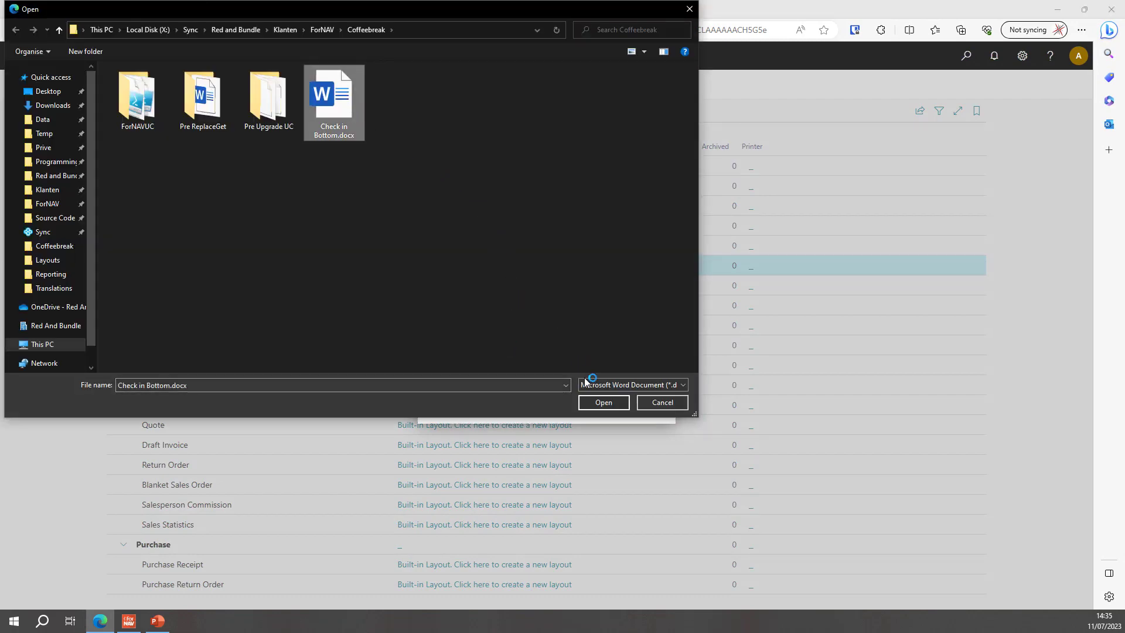
{"action": "left_click", "coordinate": [593, 405]}
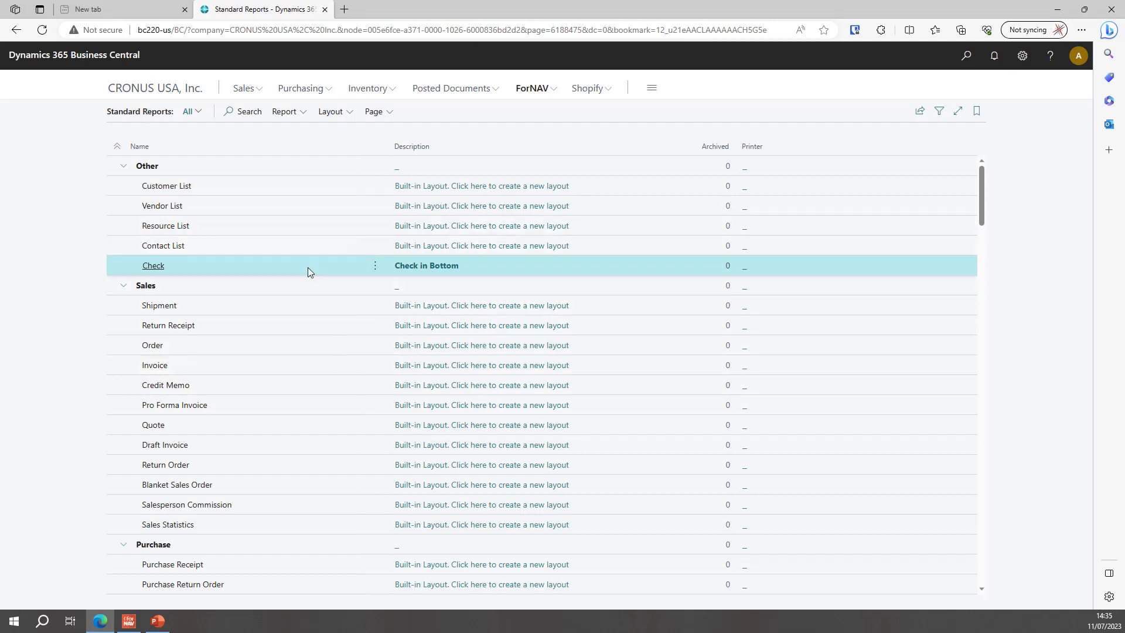
{"action": "left_click", "coordinate": [434, 265]}
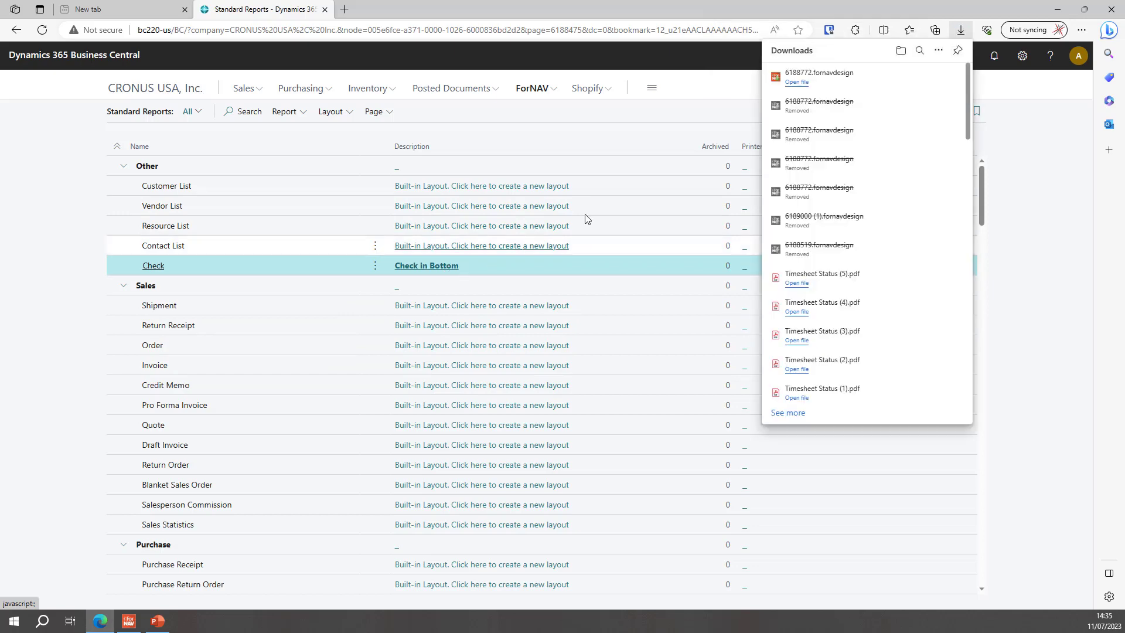
- Open the Check in Bottom design and inspect the StubHeader, CheckFooter and Model sections
{"action": "left_click", "coordinate": [805, 82]}
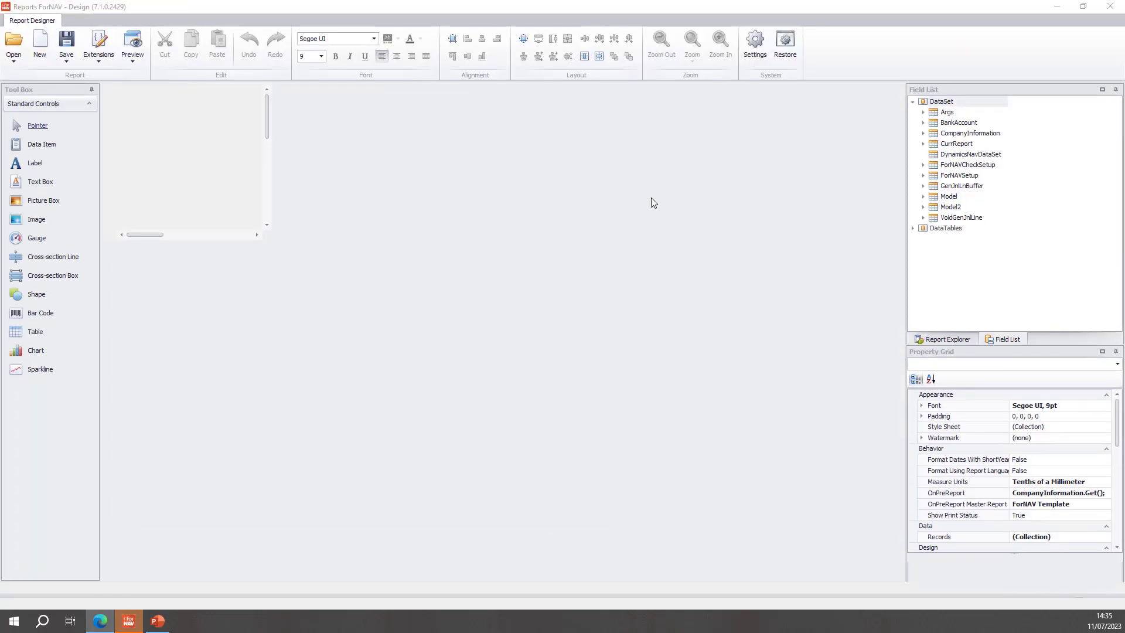
{"action": "scroll", "coordinate": [674, 258], "scroll_direction": "up", "scroll_amount": 3}
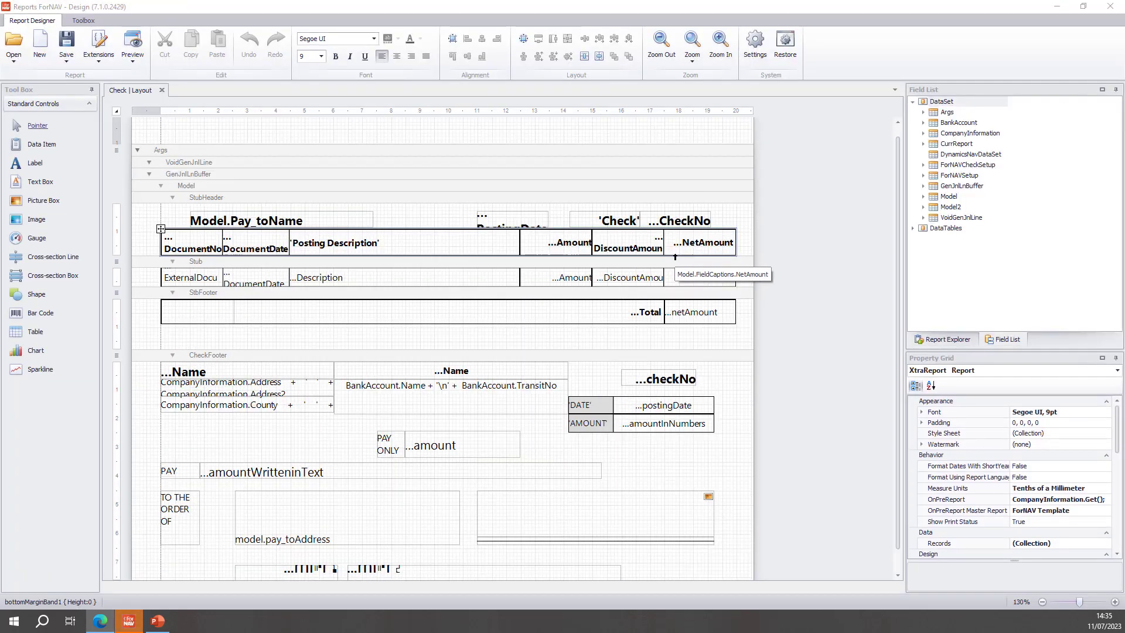
{"action": "scroll", "coordinate": [675, 256], "scroll_direction": "down", "scroll_amount": 1}
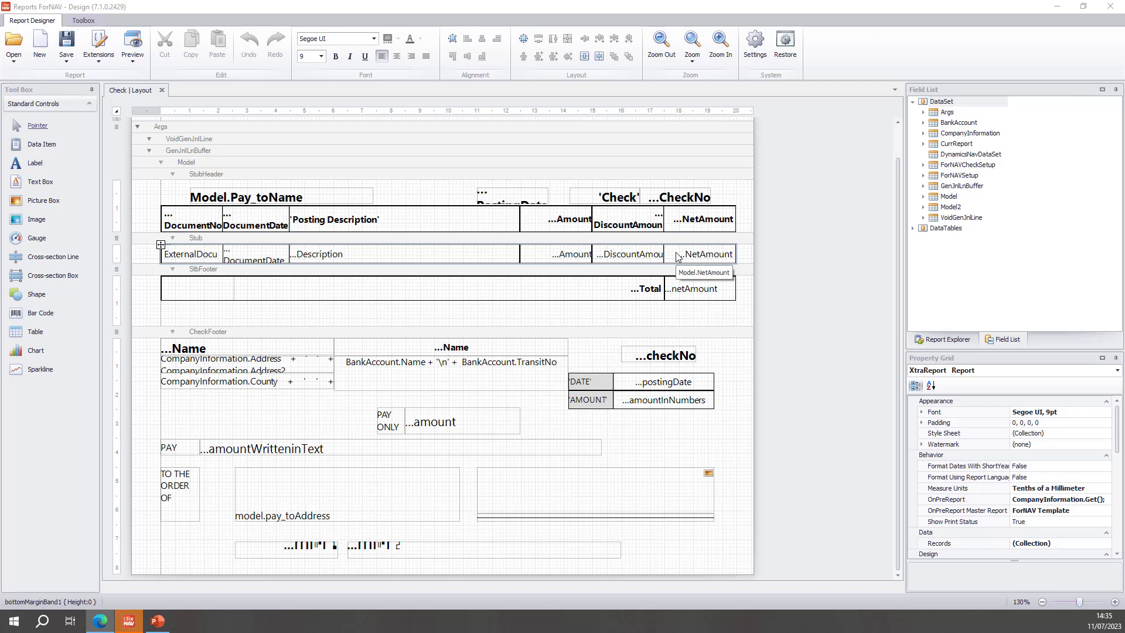
{"action": "left_click", "coordinate": [319, 178]}
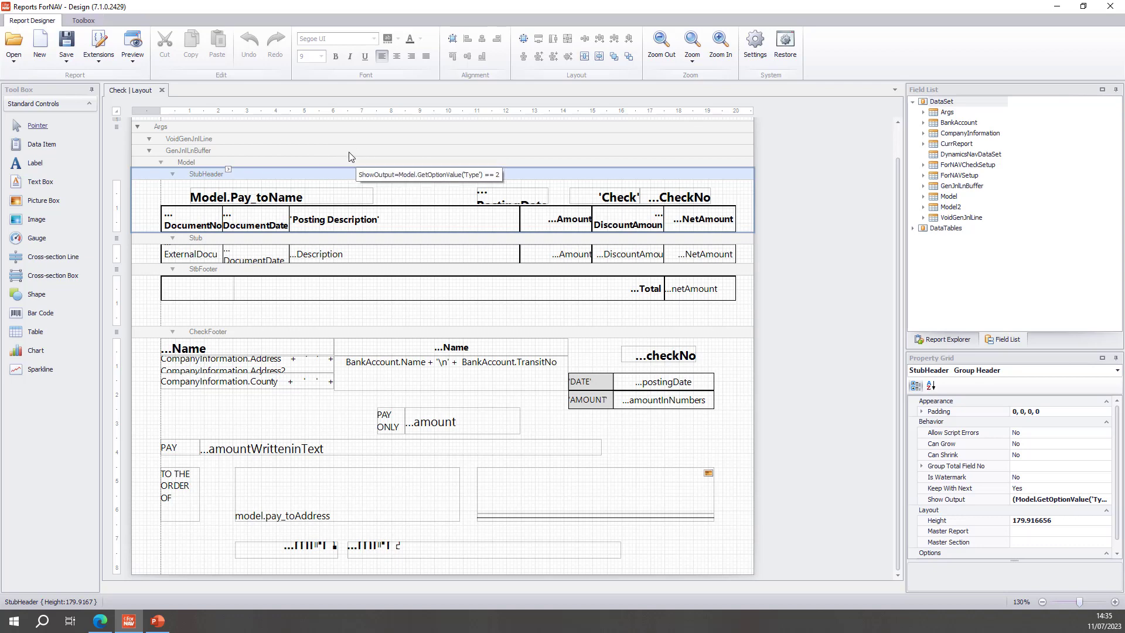
{"action": "left_click", "coordinate": [345, 331]}
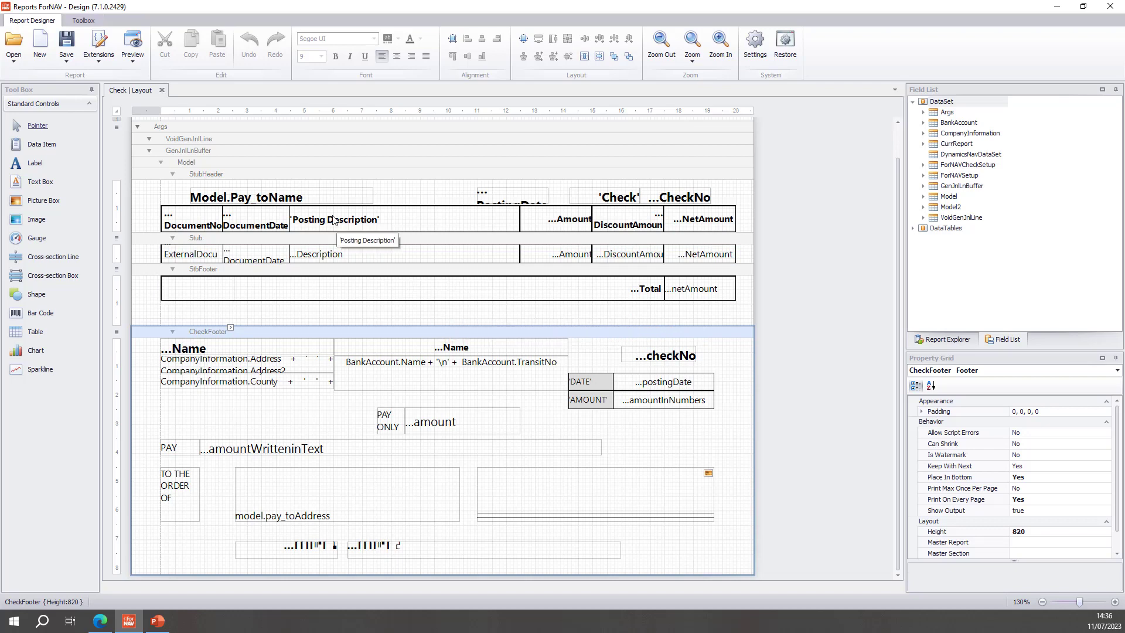
{"action": "left_click", "coordinate": [321, 162]}
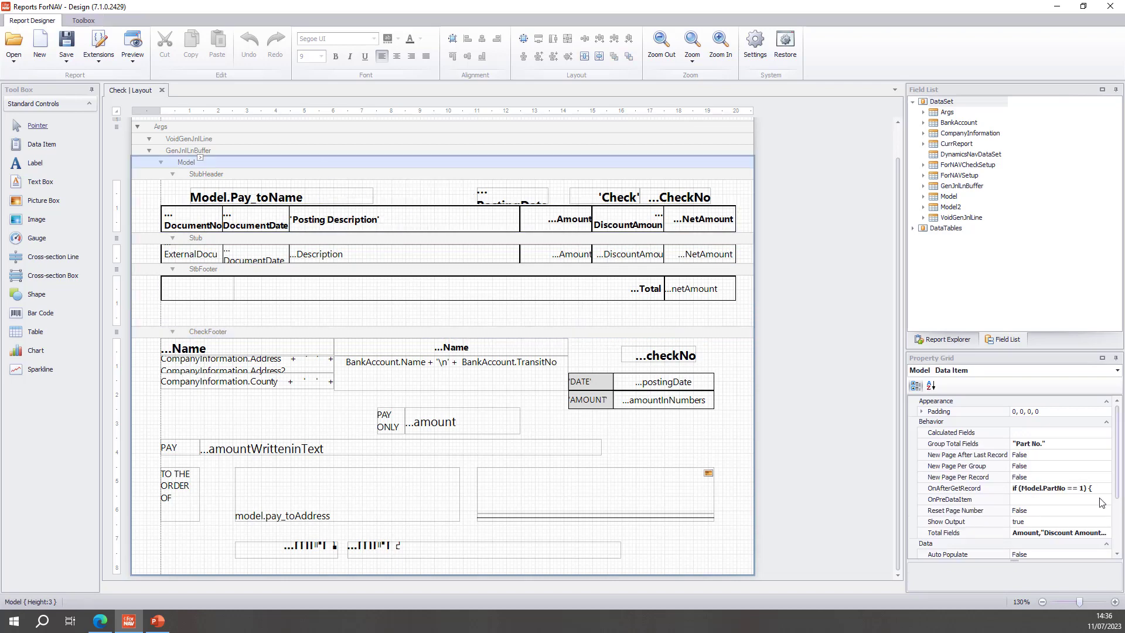
- Review Model's OnAfterGetRecord code building micr1 and micr2, cancel unchanged, and return to Business Central
{"action": "left_click", "coordinate": [995, 491]}
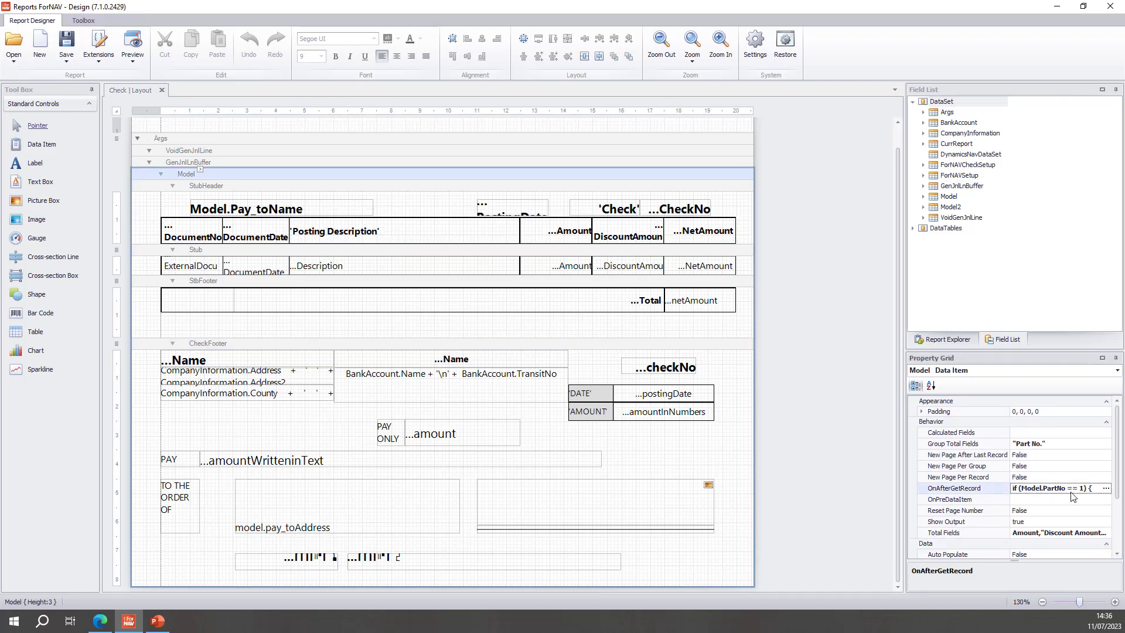
{"action": "left_click", "coordinate": [1106, 488]}
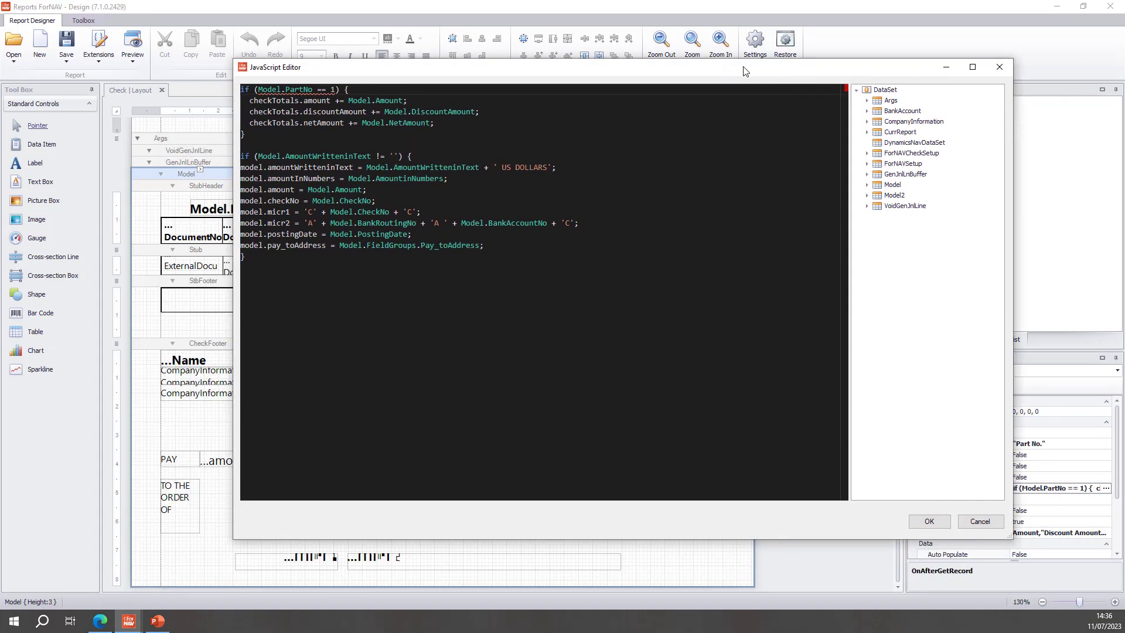
{"action": "left_click", "coordinate": [522, 185]}
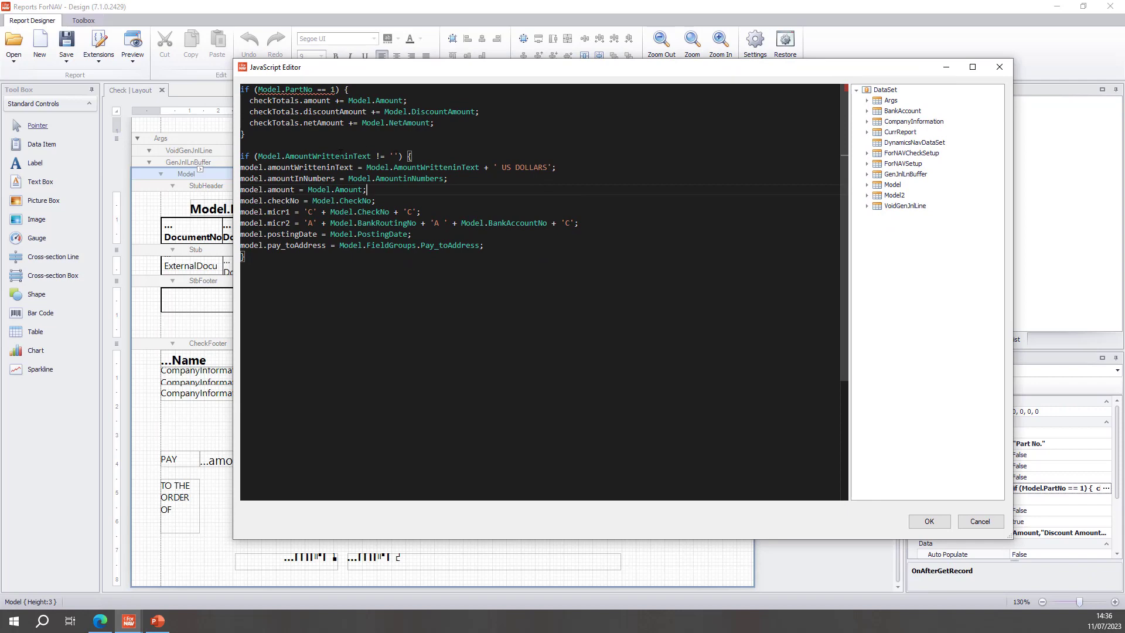
{"action": "double_click", "coordinate": [260, 167]}
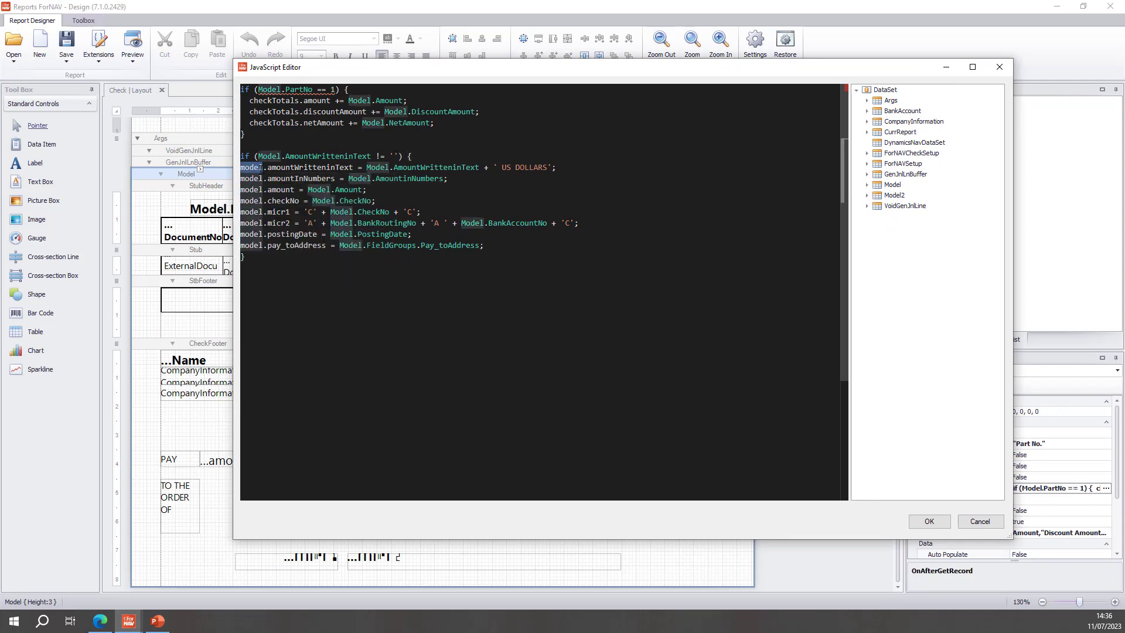
{"action": "mouse_move", "coordinate": [260, 167]}
{"action": "left_click", "coordinate": [501, 199]}
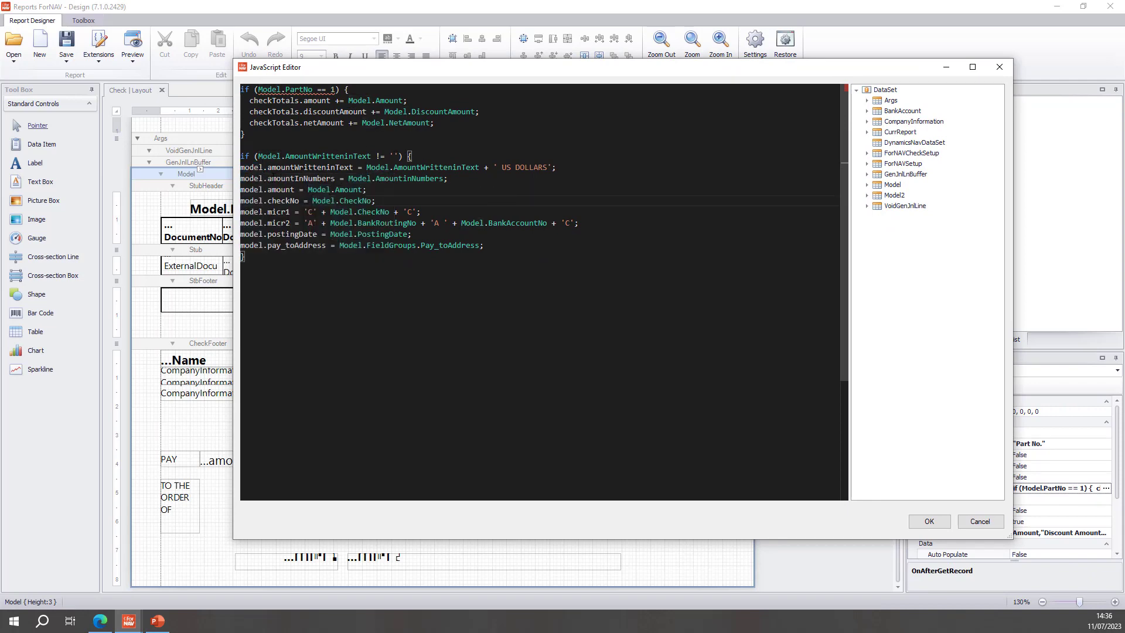
{"action": "left_click", "coordinate": [980, 521]}
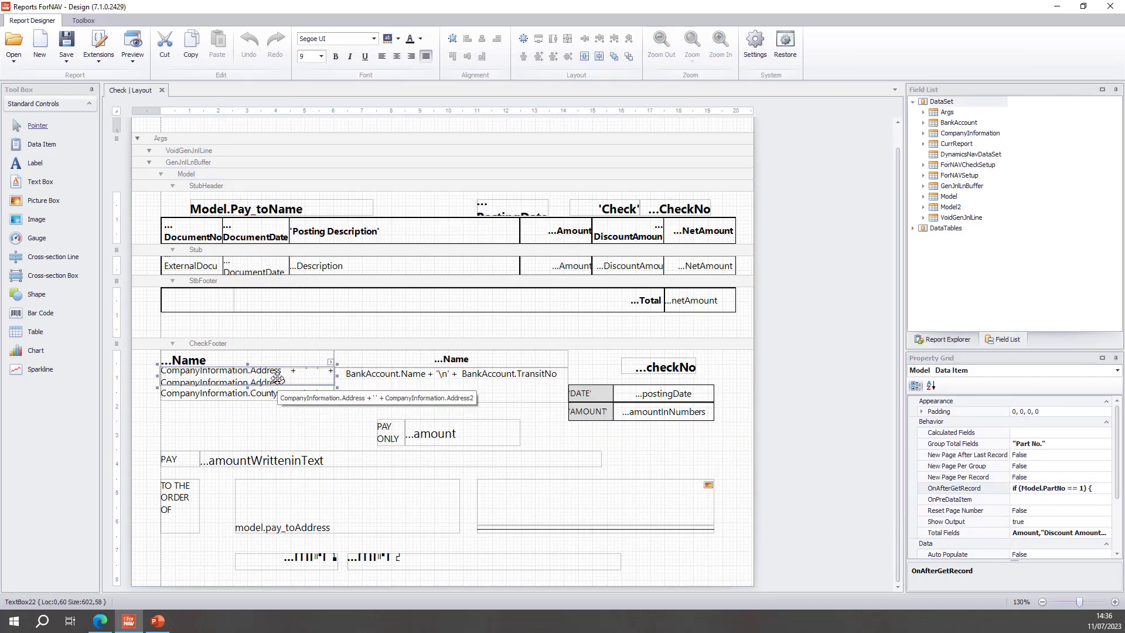
{"action": "left_click", "coordinate": [450, 443]}
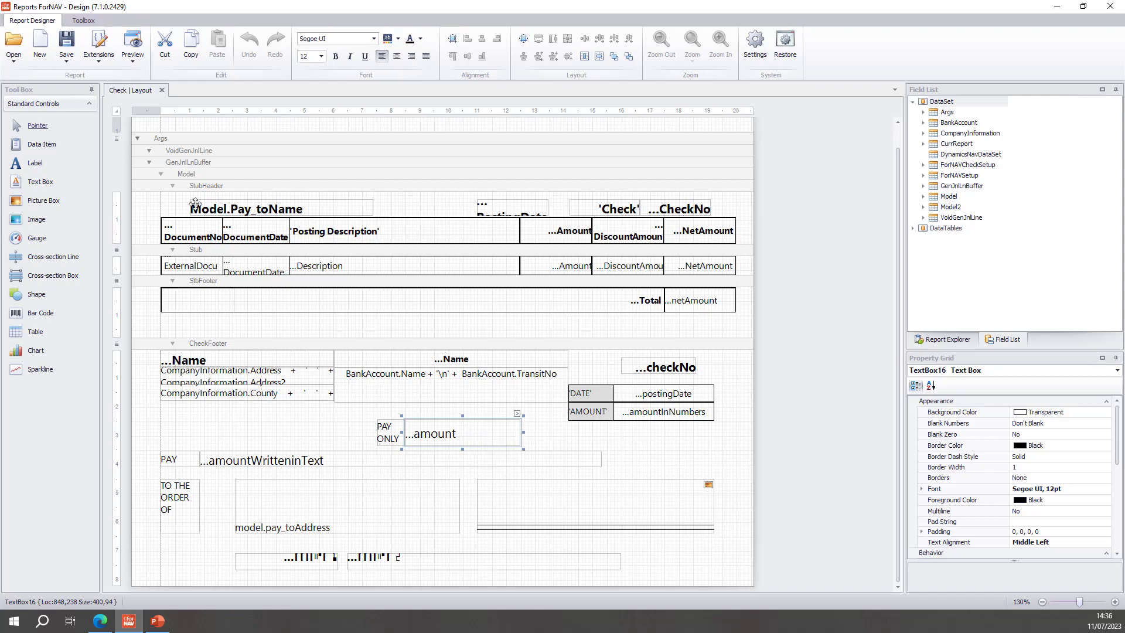
{"action": "left_click", "coordinate": [100, 621]}
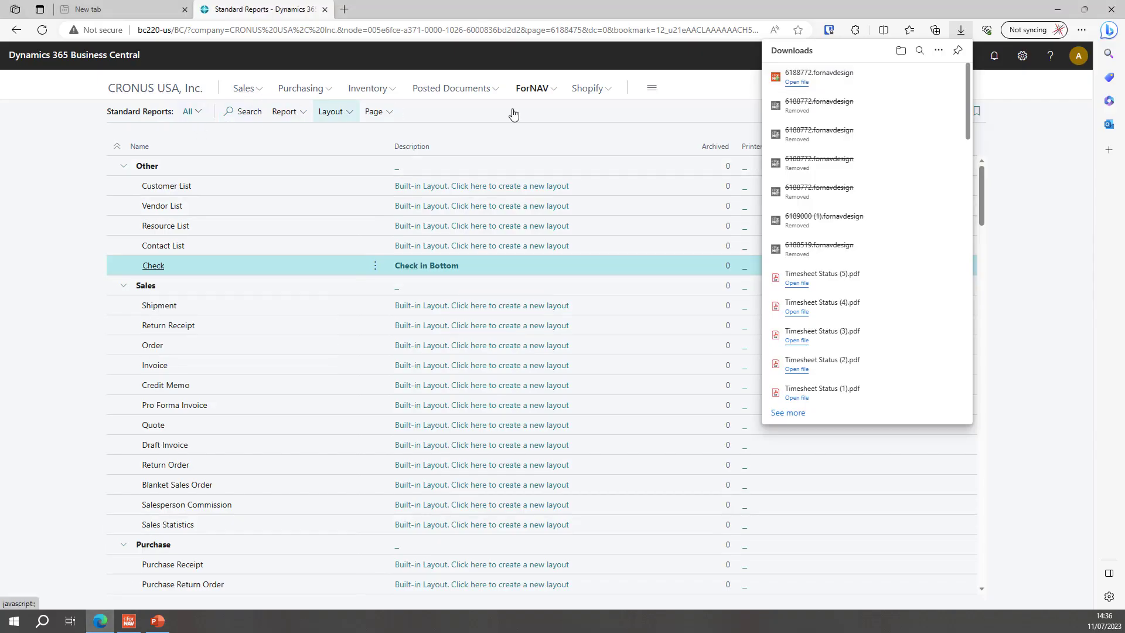
- Open the Payment Journals page by searching 'pay jour' in Tell Me
{"action": "left_click", "coordinate": [1009, 91]}
{"action": "left_click", "coordinate": [967, 55]}
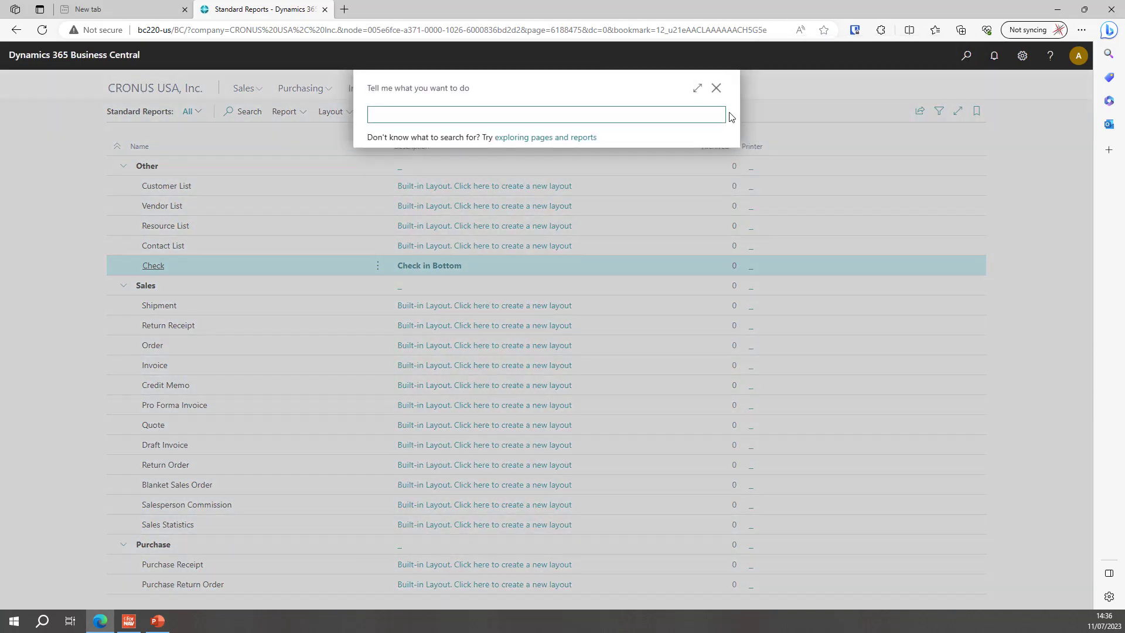
{"action": "type", "text": "`pay jour"}
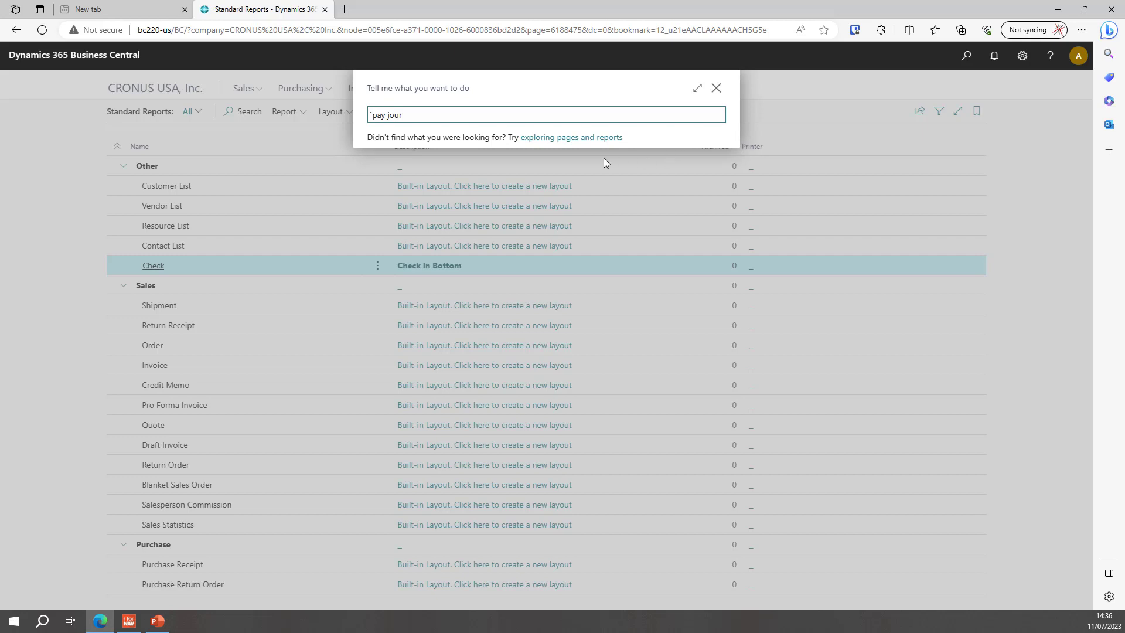
{"action": "left_click", "coordinate": [375, 115]}
{"action": "key", "text": "BackSpace"}
{"action": "key", "text": "Return"}
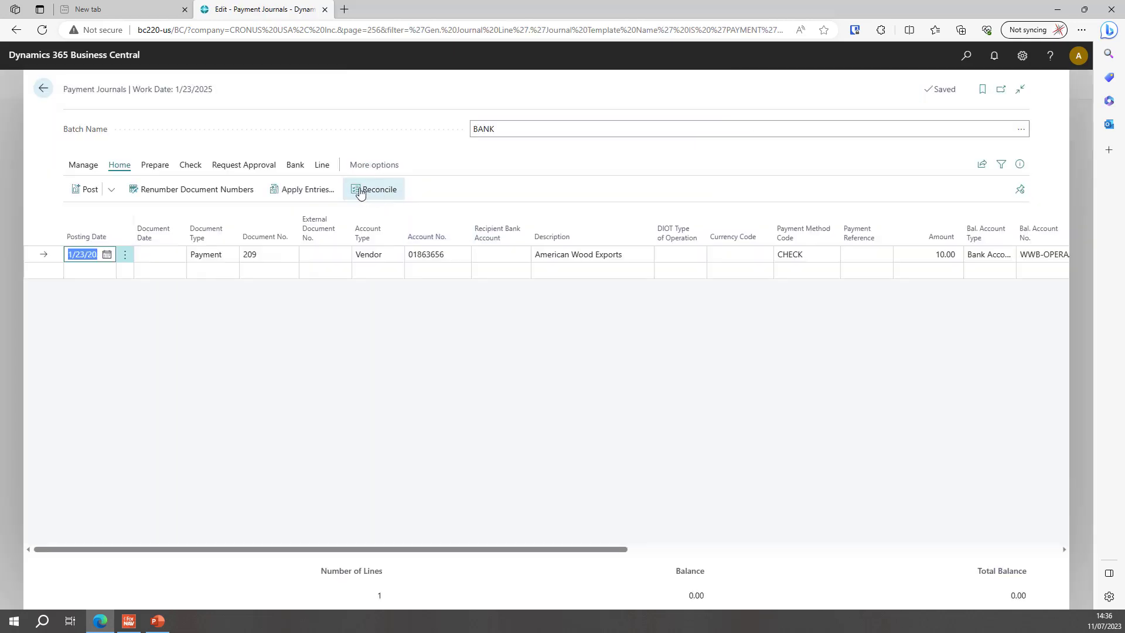
- Print the American Wood Exports payment as check 210 and scroll through the preview
{"action": "left_click", "coordinate": [190, 166]}
{"action": "left_click", "coordinate": [106, 195]}
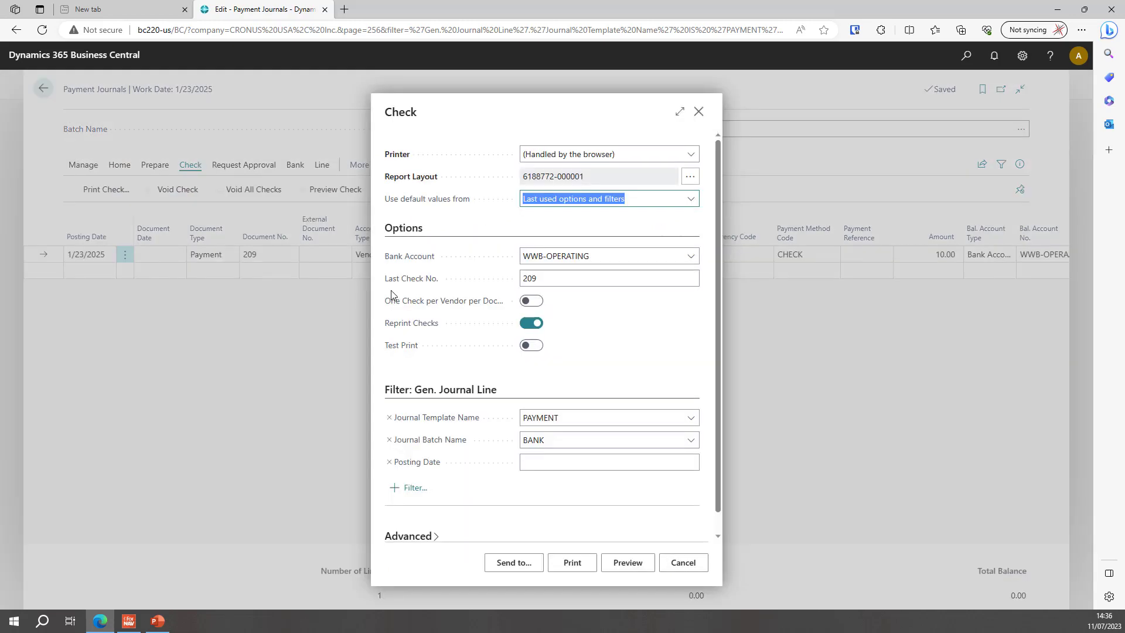
{"action": "left_click", "coordinate": [574, 562]}
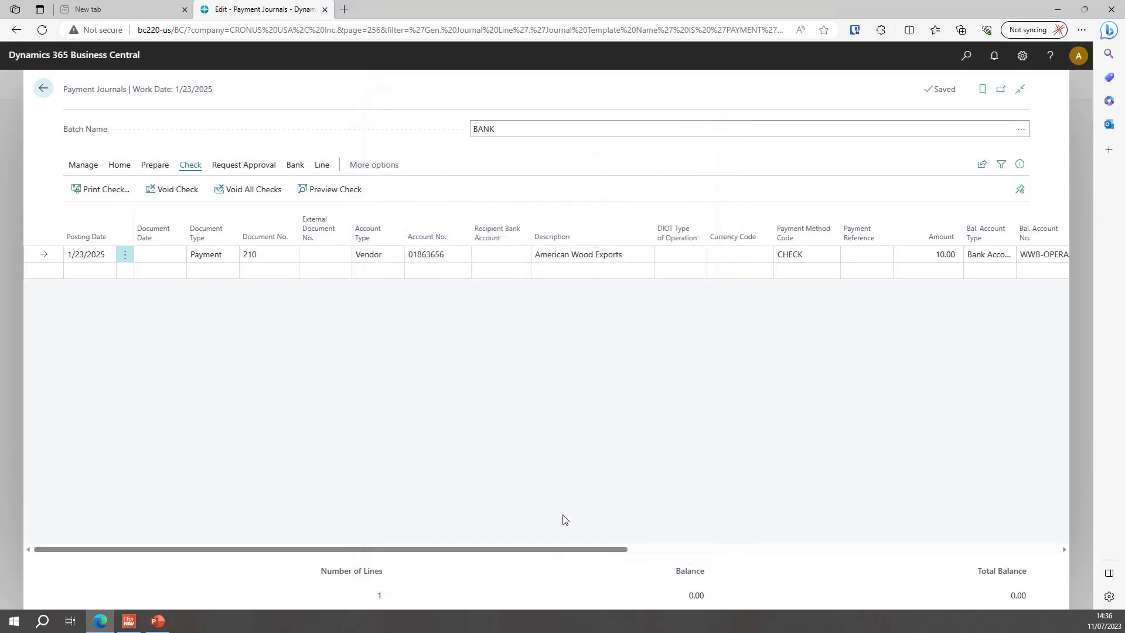
{"action": "scroll", "coordinate": [589, 486], "scroll_direction": "down", "scroll_amount": 2}
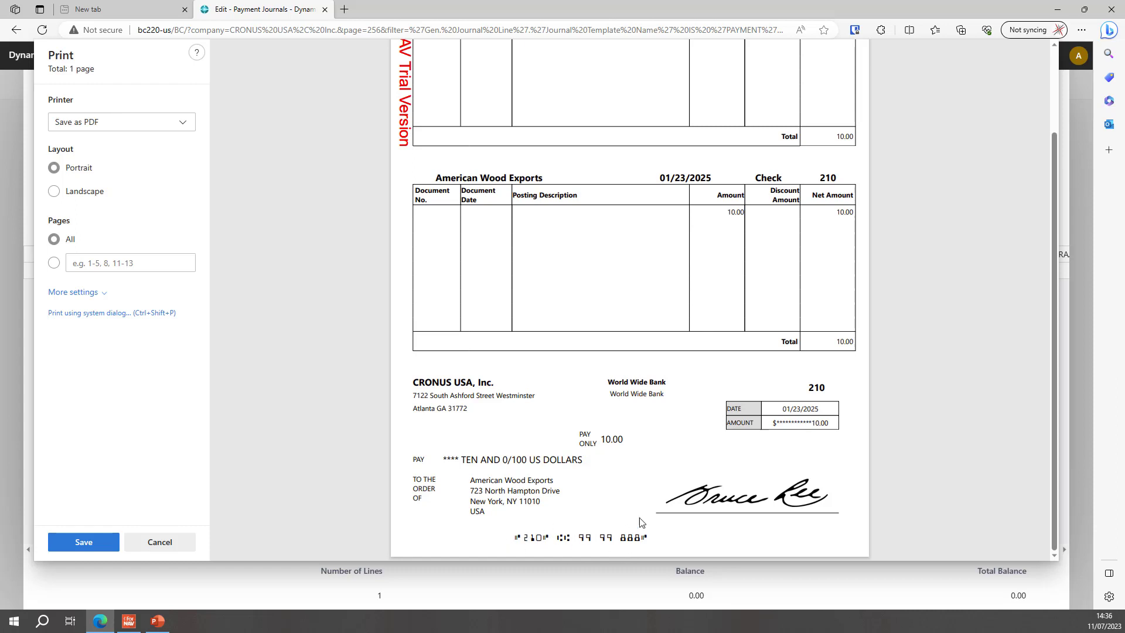
- Cancel the check print preview to return to Payment Journals showing payment 210 for 10.00
{"action": "left_click", "coordinate": [189, 541]}
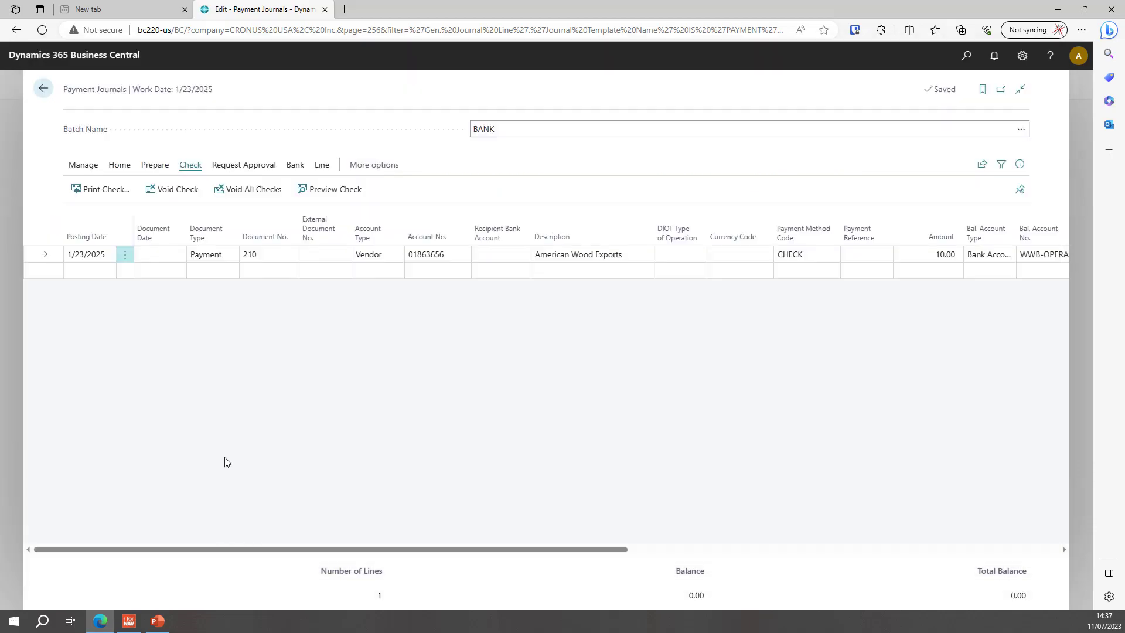